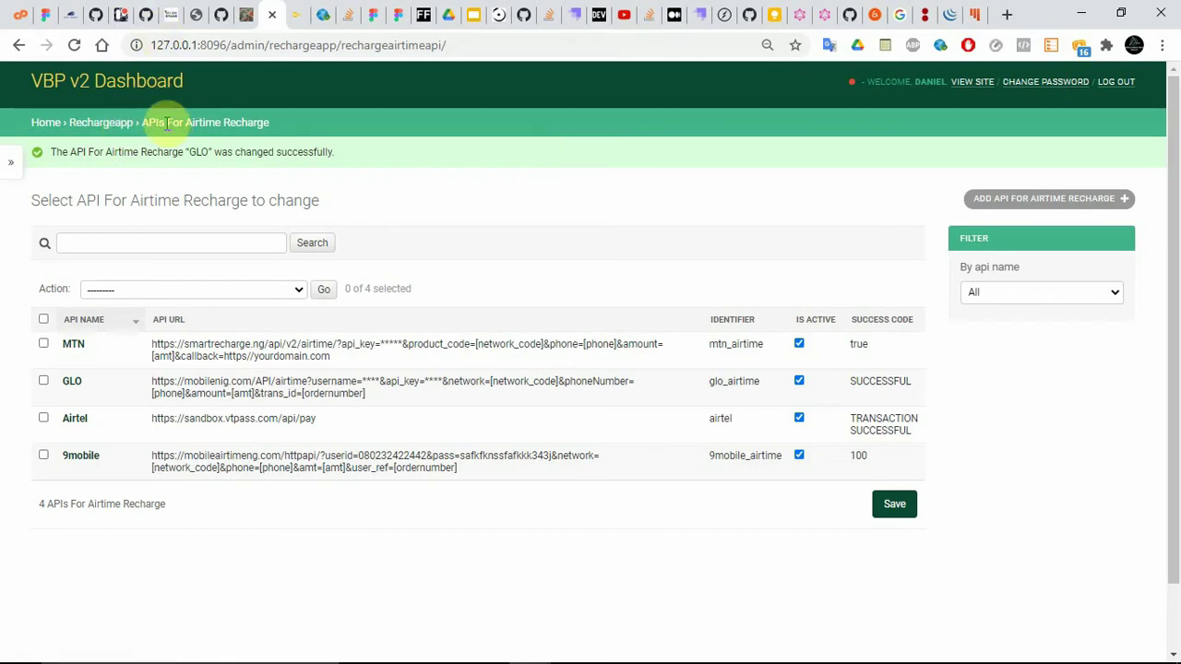
Go to the admin home and open the APIs For Airtime Recharge list under Rechargeapp
drag(144, 123, 299, 118)
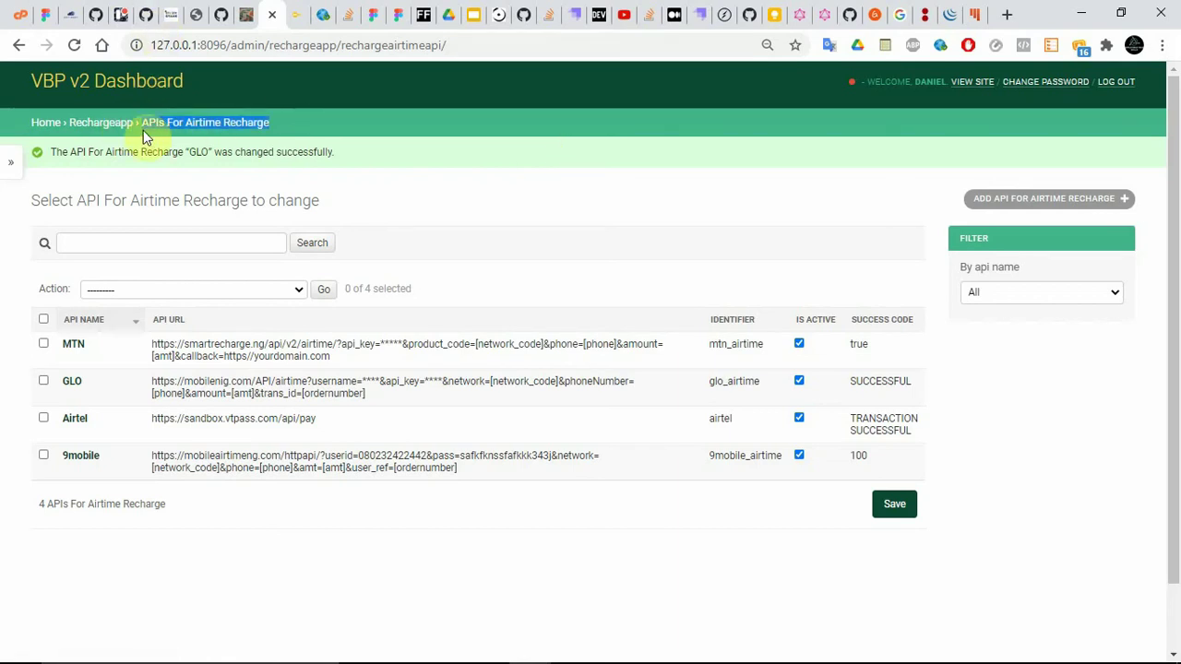
click(46, 125)
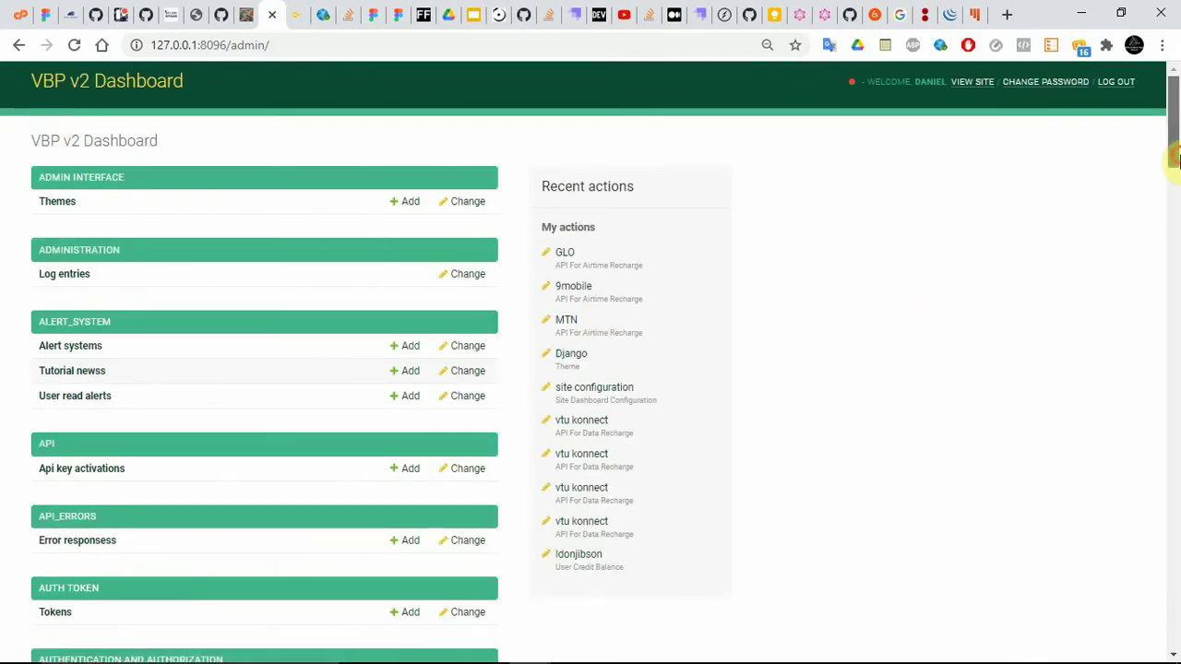
drag(1174, 163, 1174, 501)
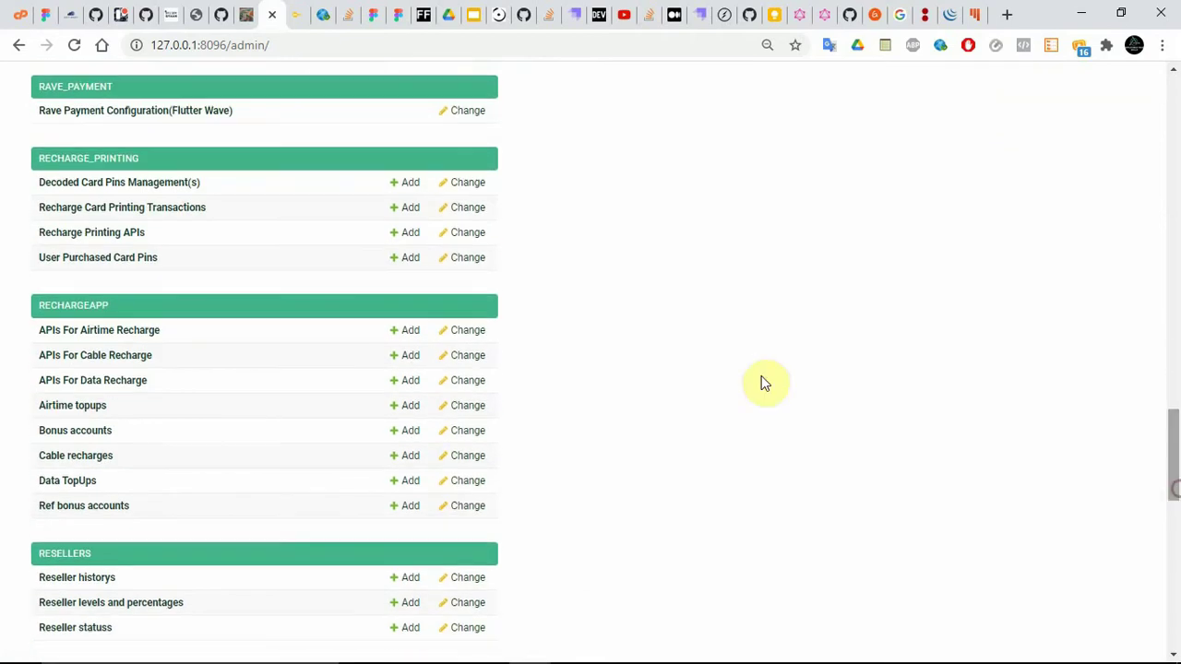
click(72, 339)
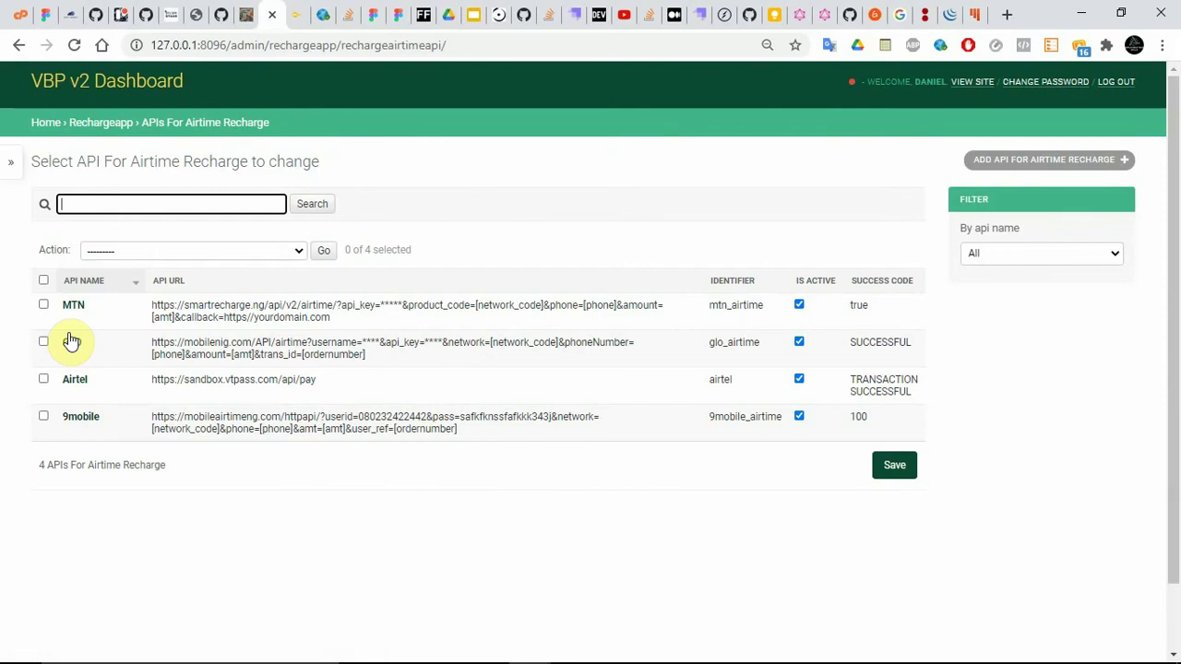
Examine the Buy Airtime TopUp endpoint in the VTUKONNECT API documentation, including its URL, headers and body parameters
click(297, 14)
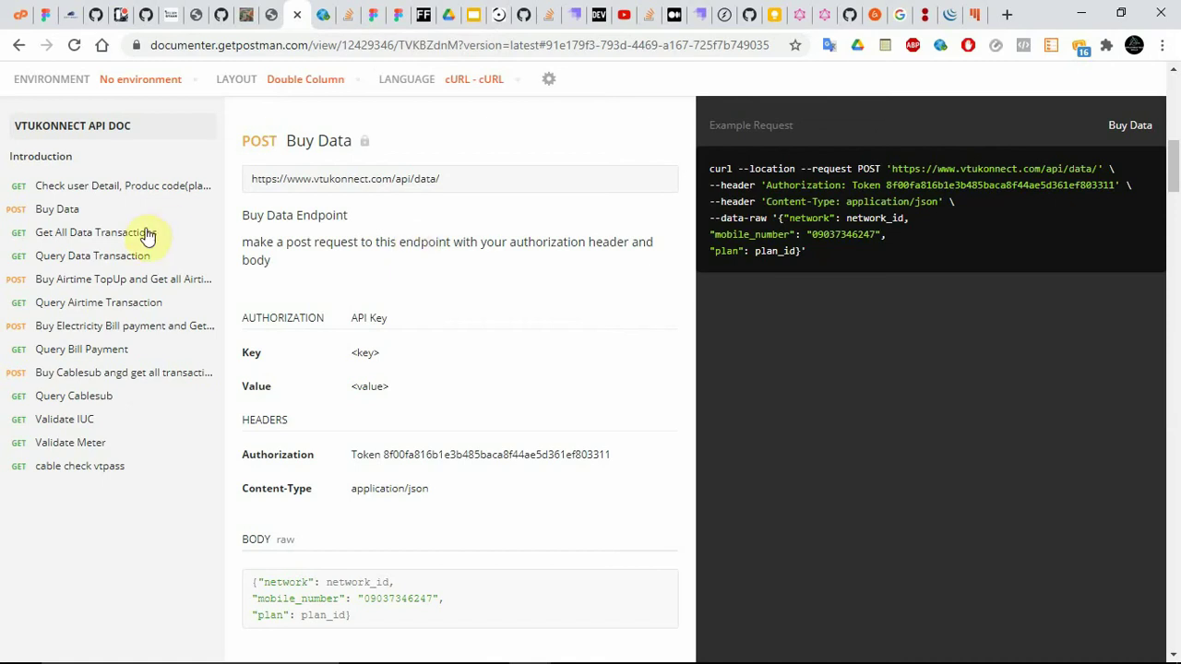
click(98, 282)
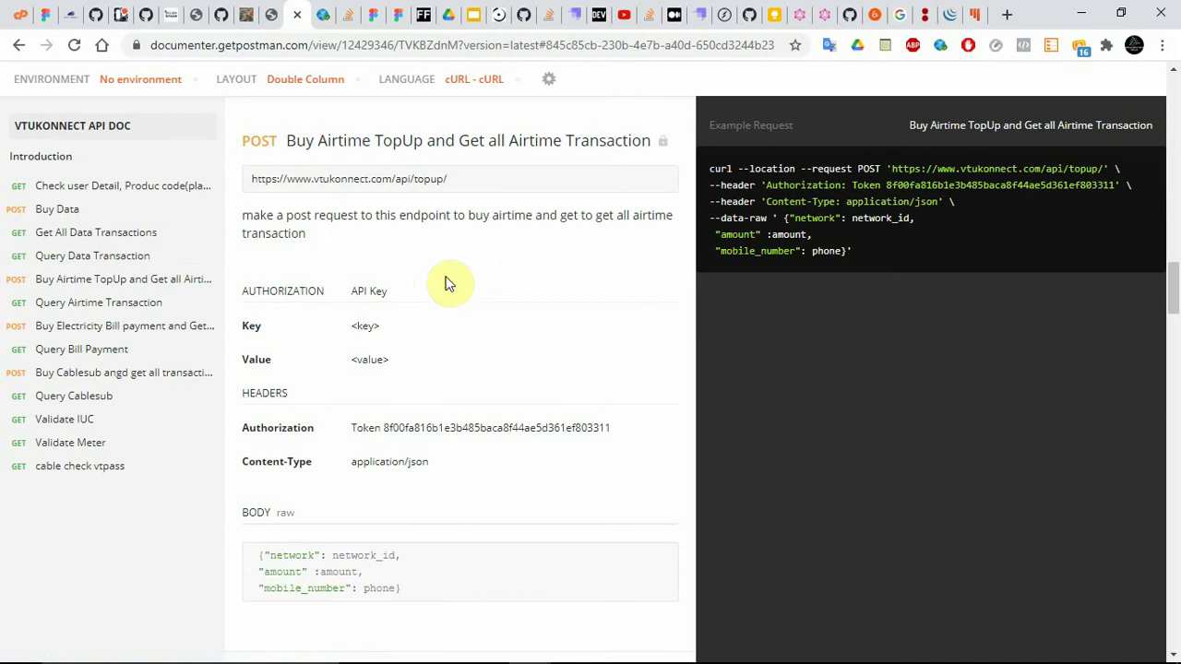
scroll(486, 292, down, 1)
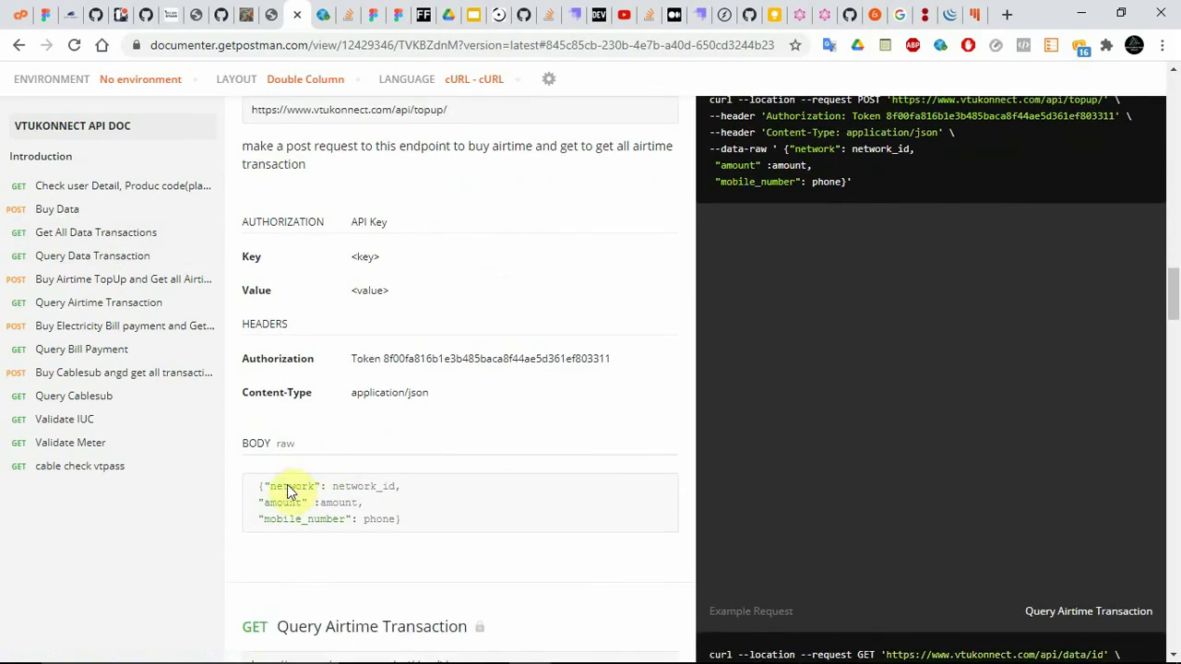
double_click(287, 502)
double_click(304, 521)
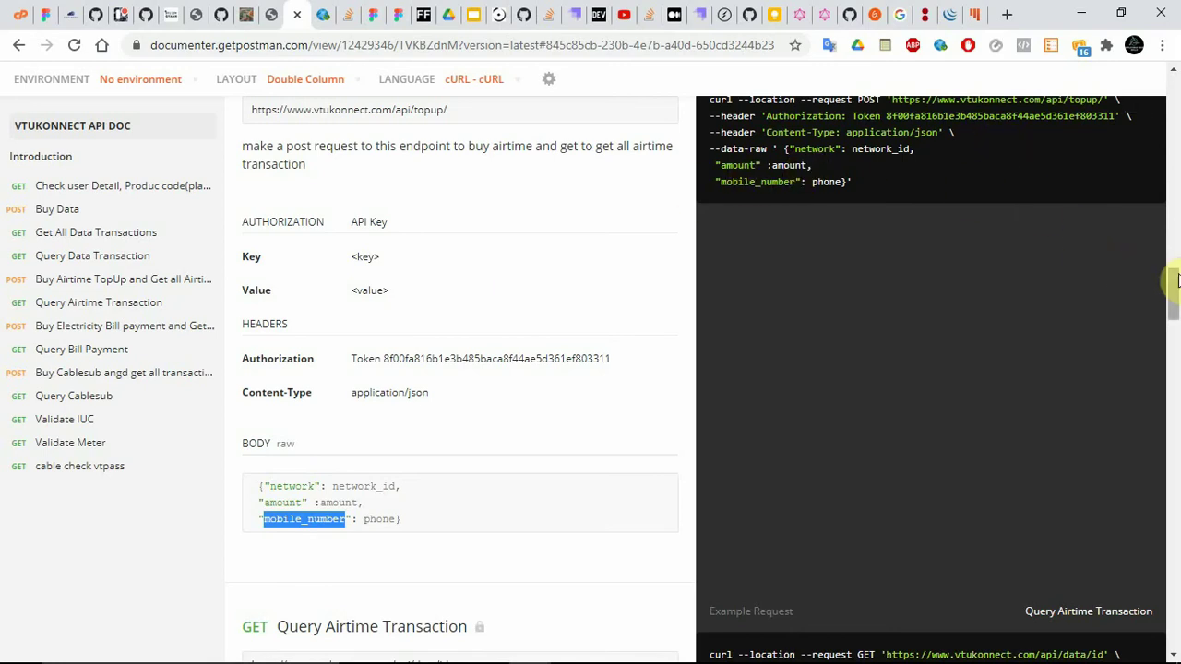
drag(1177, 282, 1177, 274)
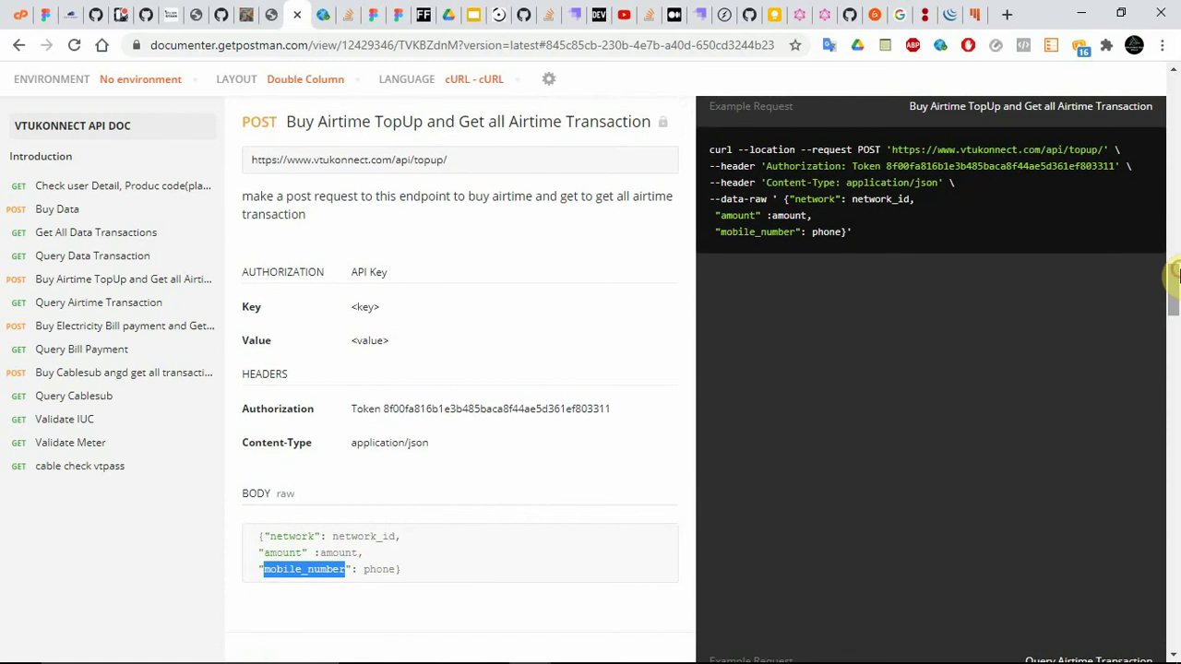
click(274, 11)
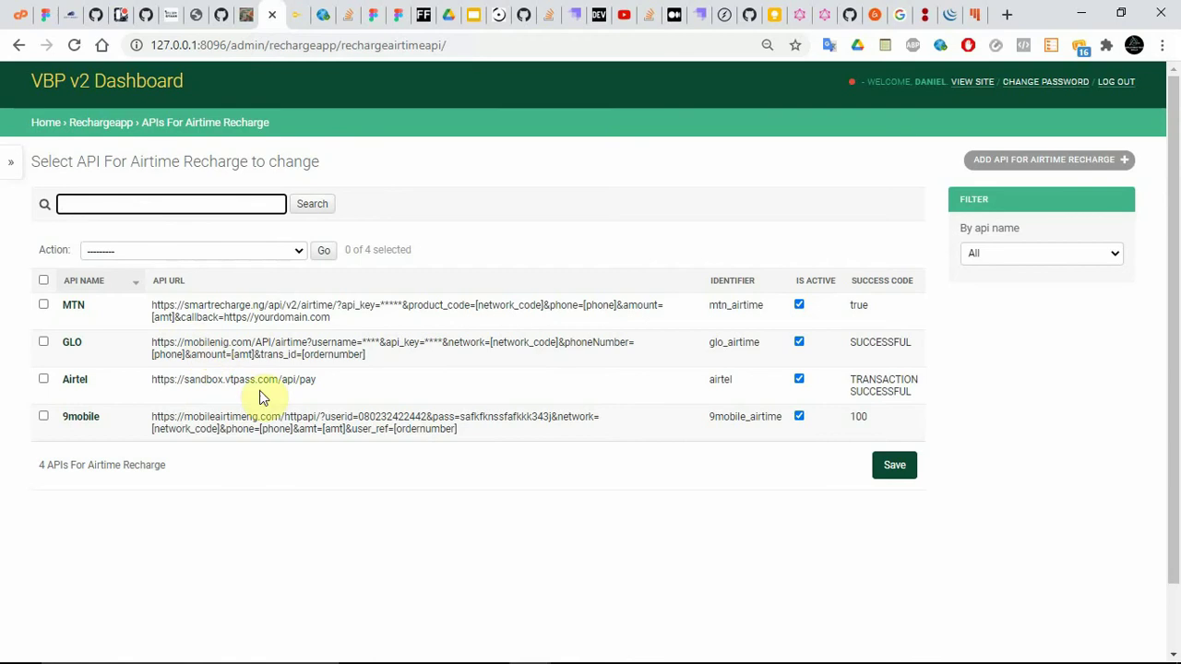
click(1031, 164)
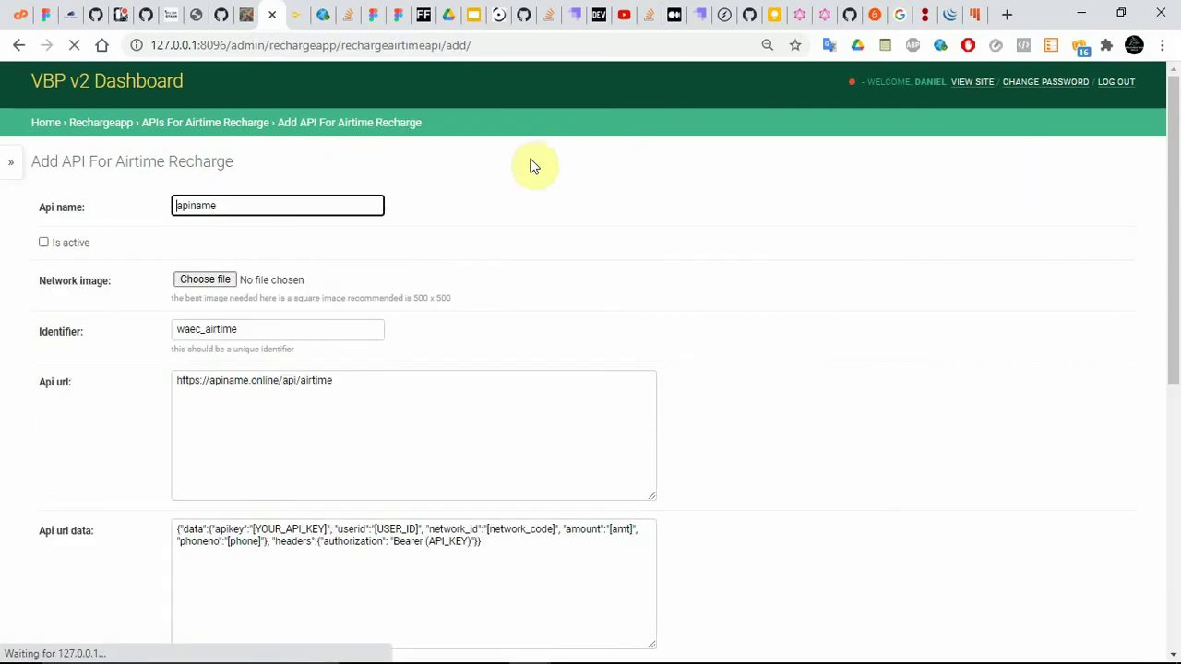
double_click(200, 212)
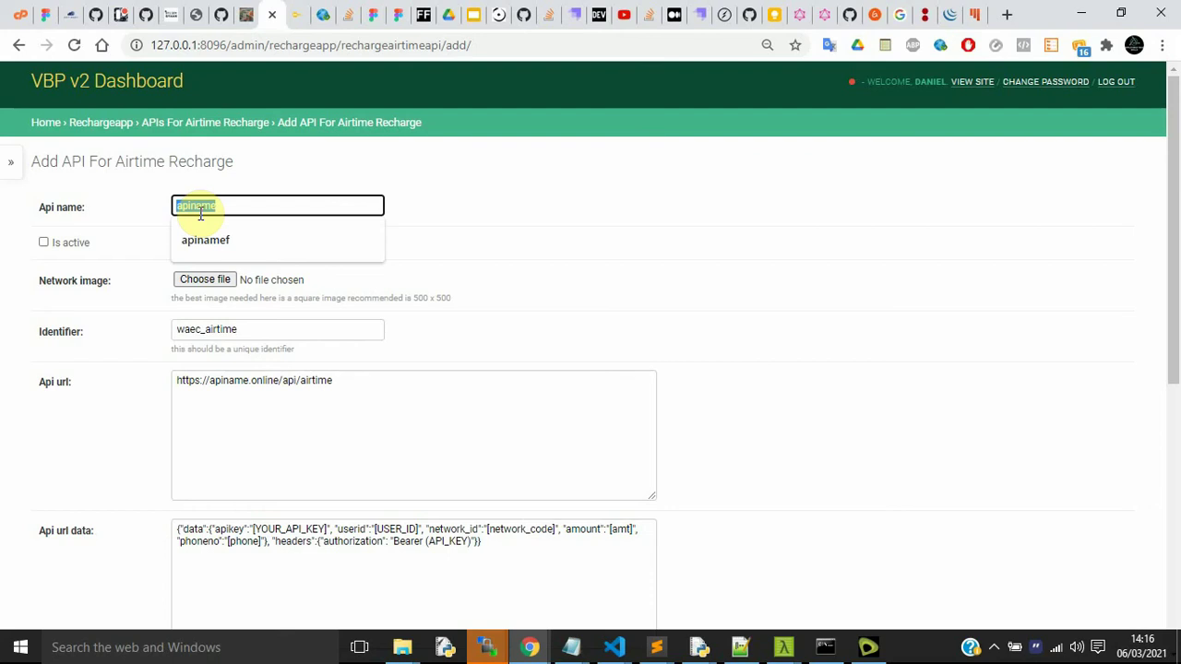
click(185, 124)
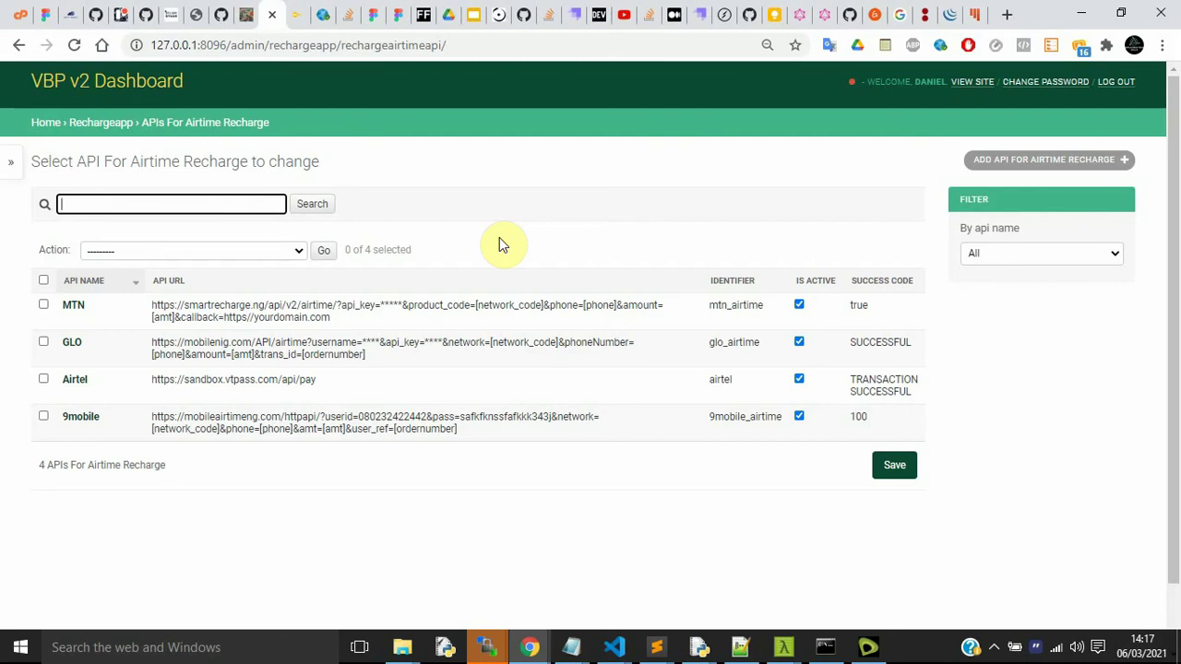
Open the existing MTN airtime API record and review its fields from the API name down to the description
click(76, 307)
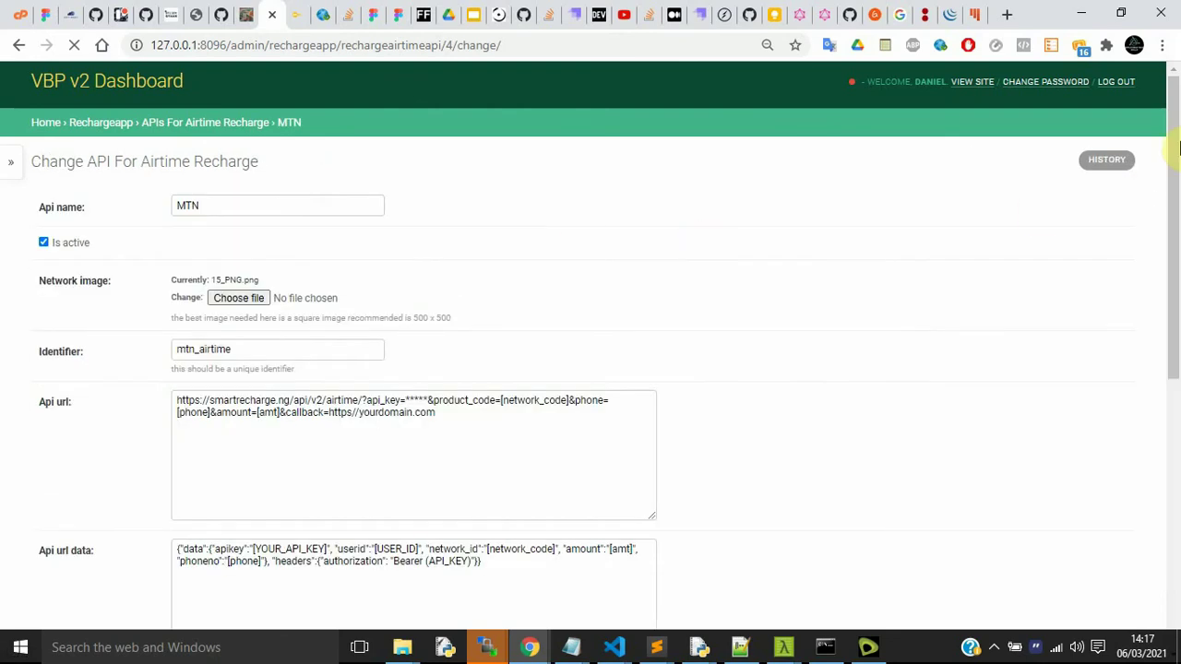
drag(1177, 148, 1174, 201)
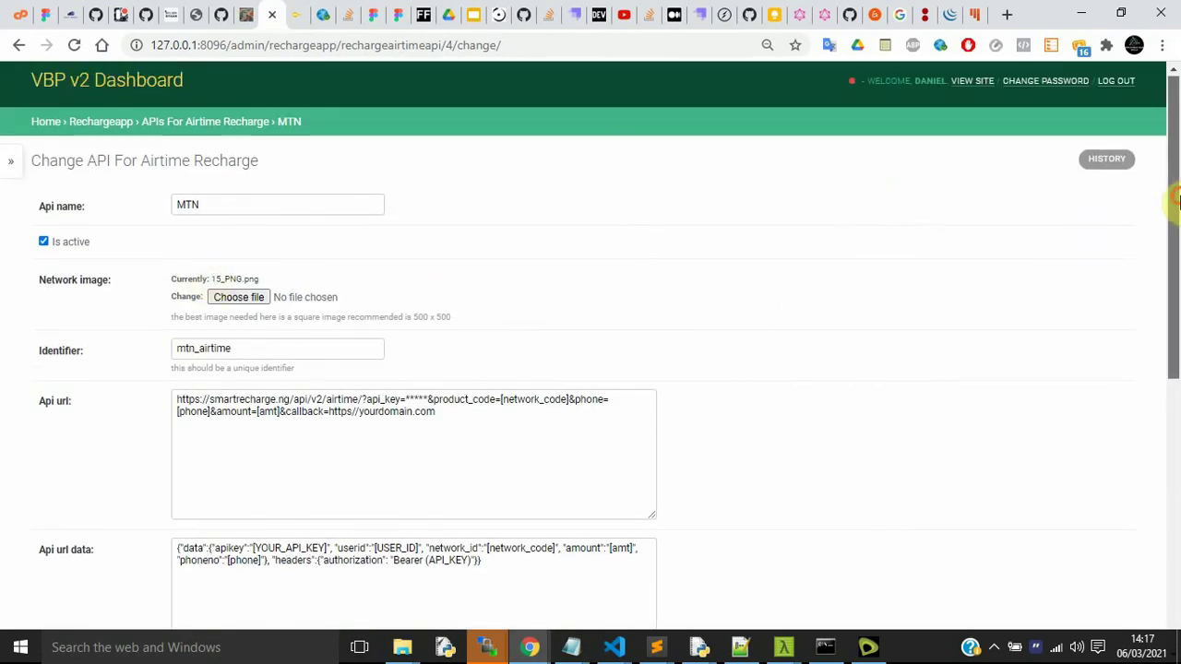
drag(1178, 198, 994, 514)
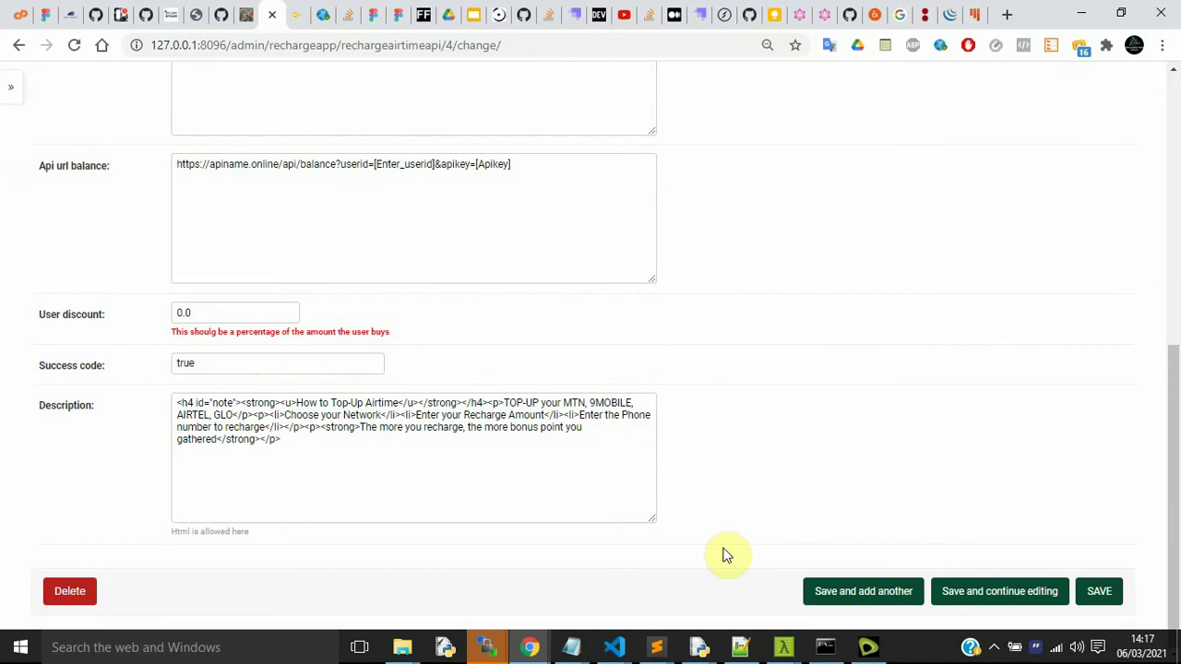
End the WinSCP process in Task Manager and return to the browser
mouse_move(487, 646)
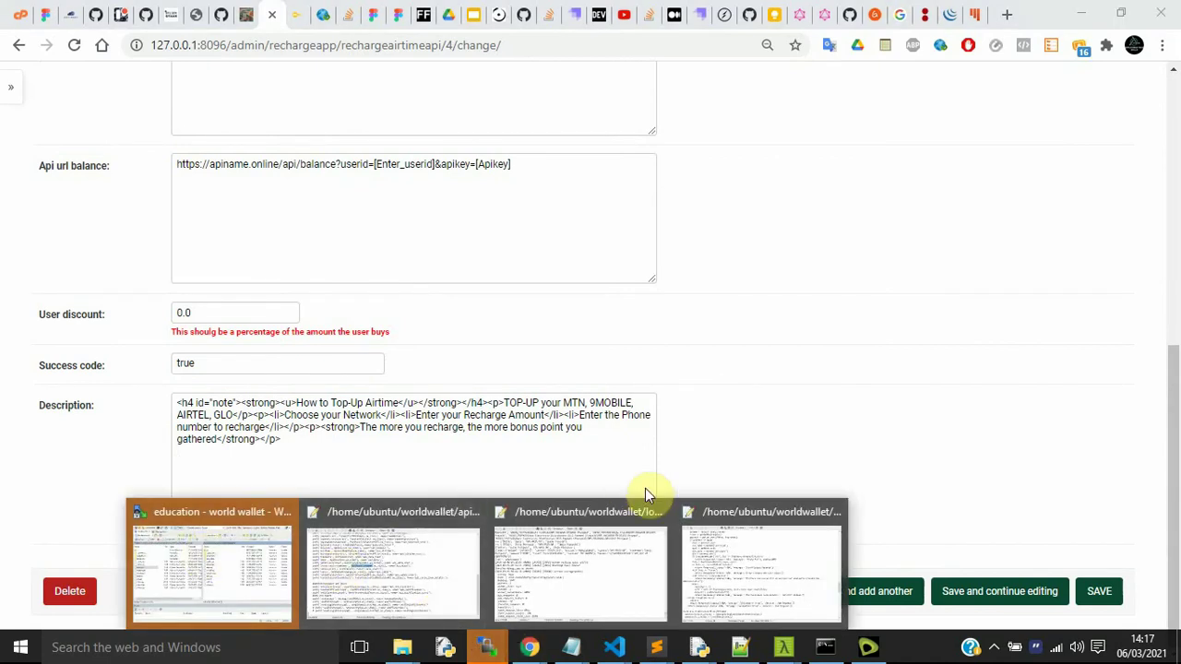
right_click(919, 637)
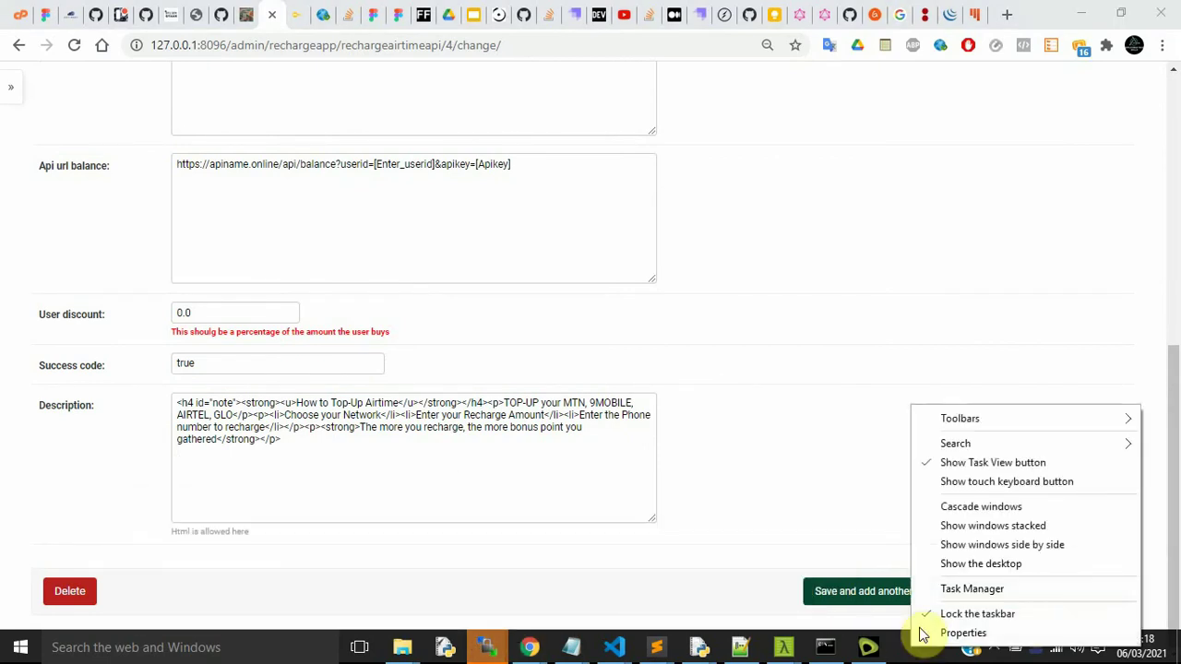
click(950, 591)
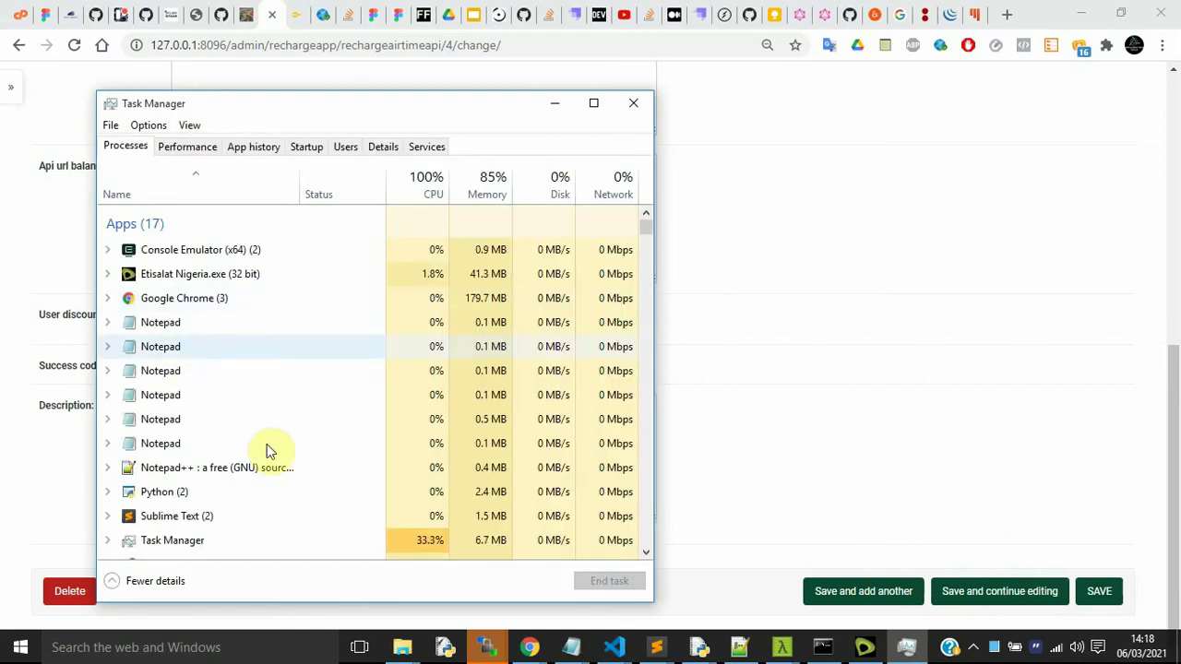
click(646, 553)
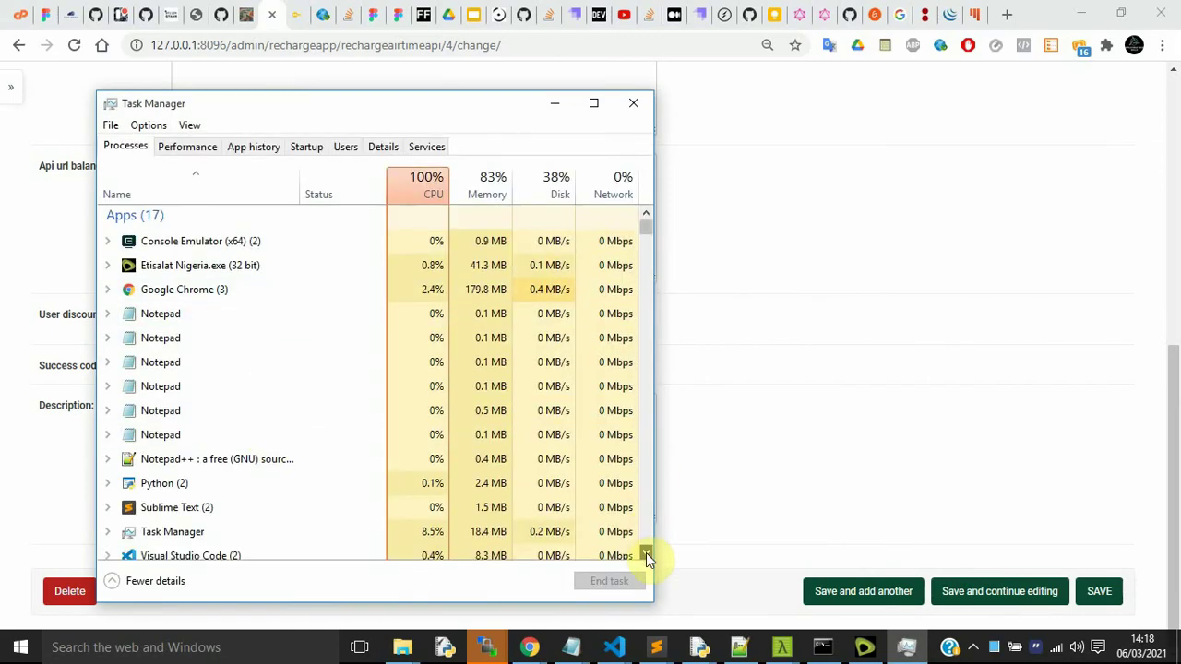
drag(646, 553, 646, 553)
click(220, 476)
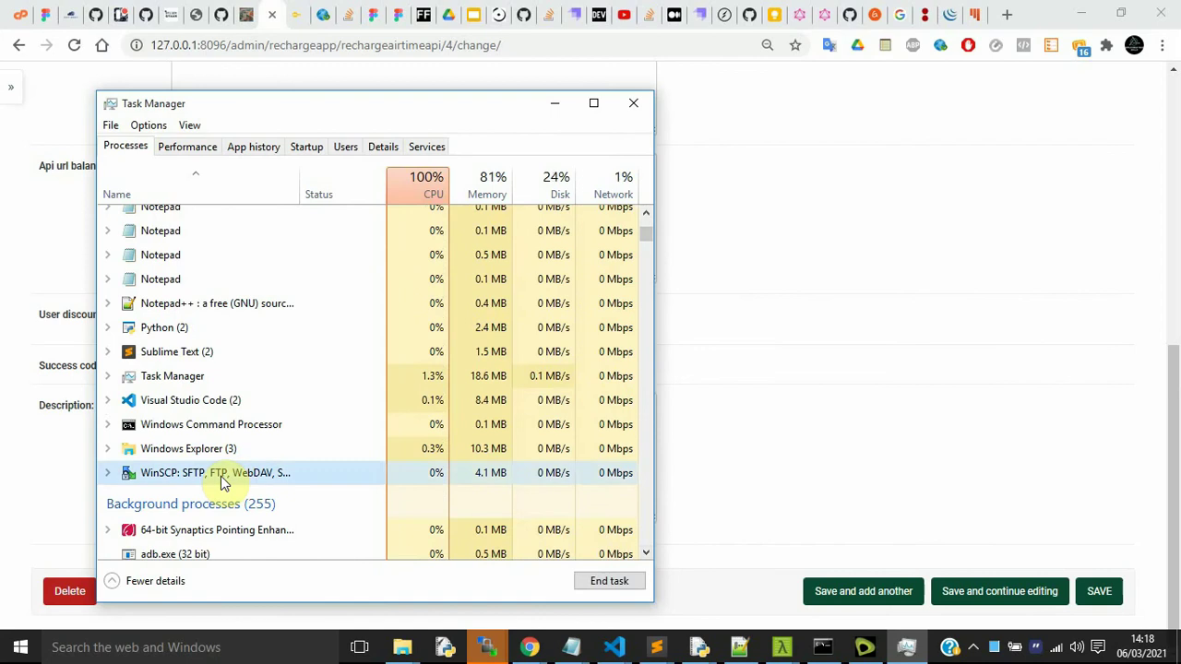
click(603, 584)
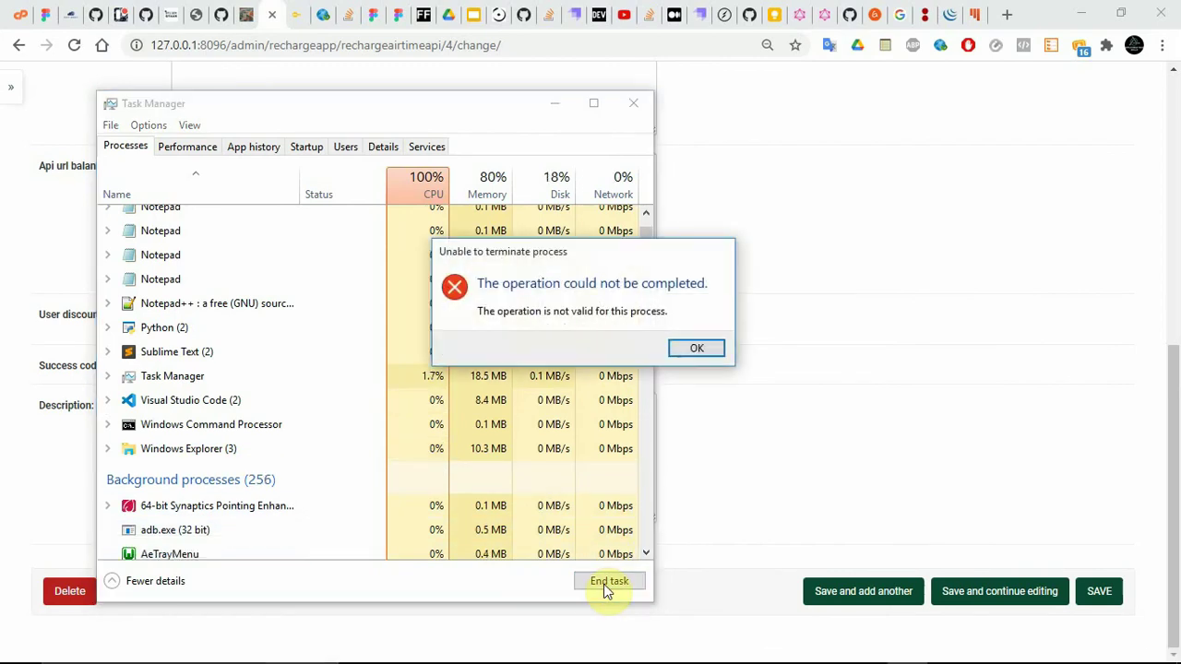
click(697, 348)
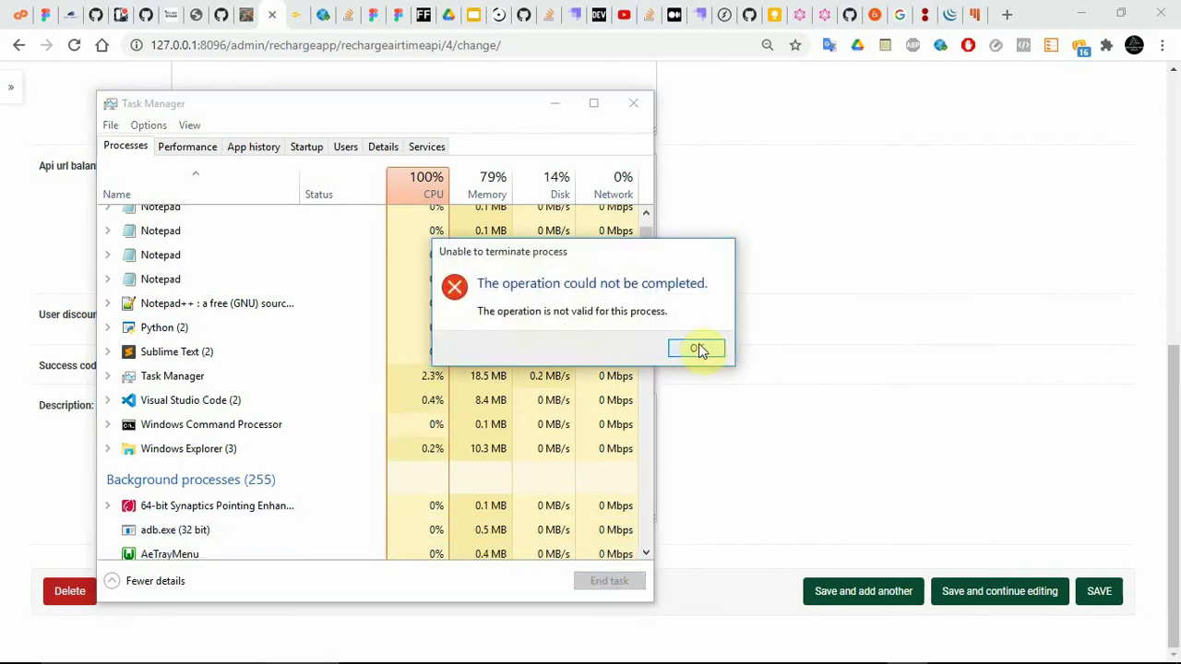
click(633, 106)
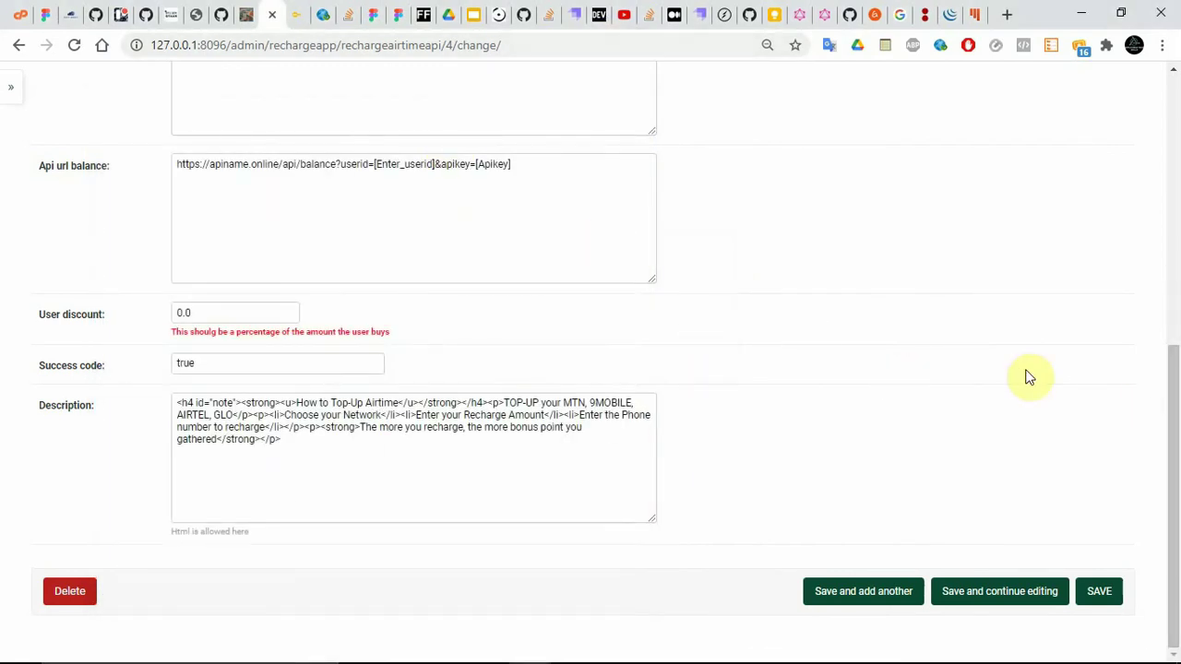
Leave the MTN record and open a blank Add API For Airtime Recharge form via the Rechargeapp airtime API list
drag(1174, 475, 1176, 205)
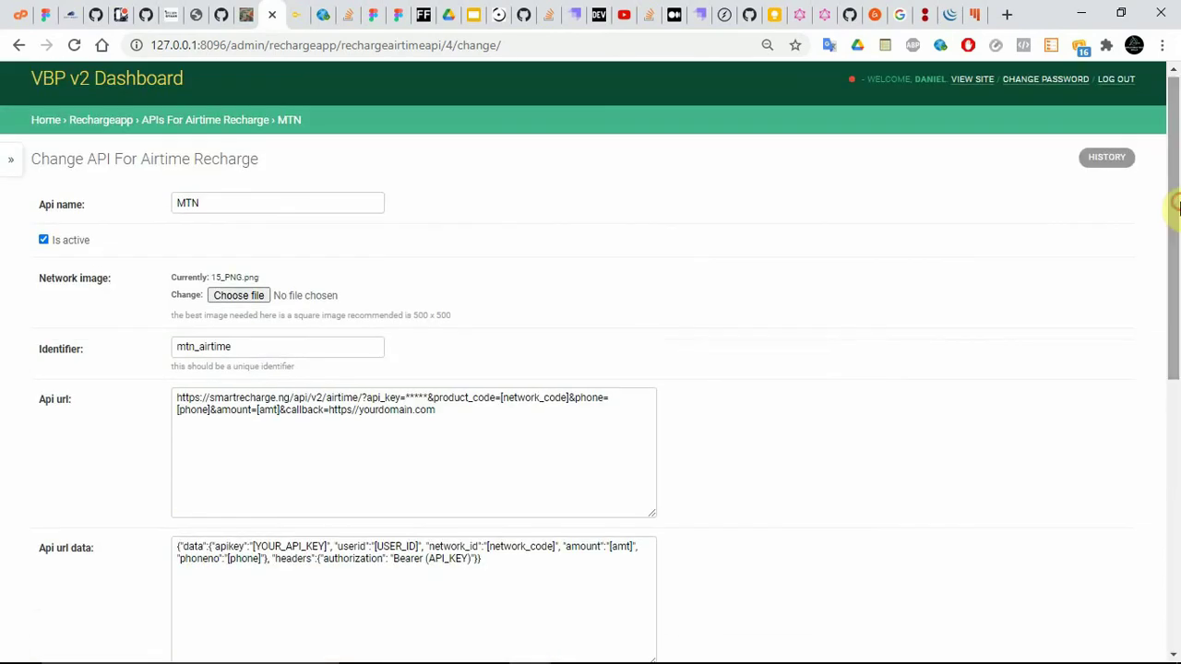
click(103, 124)
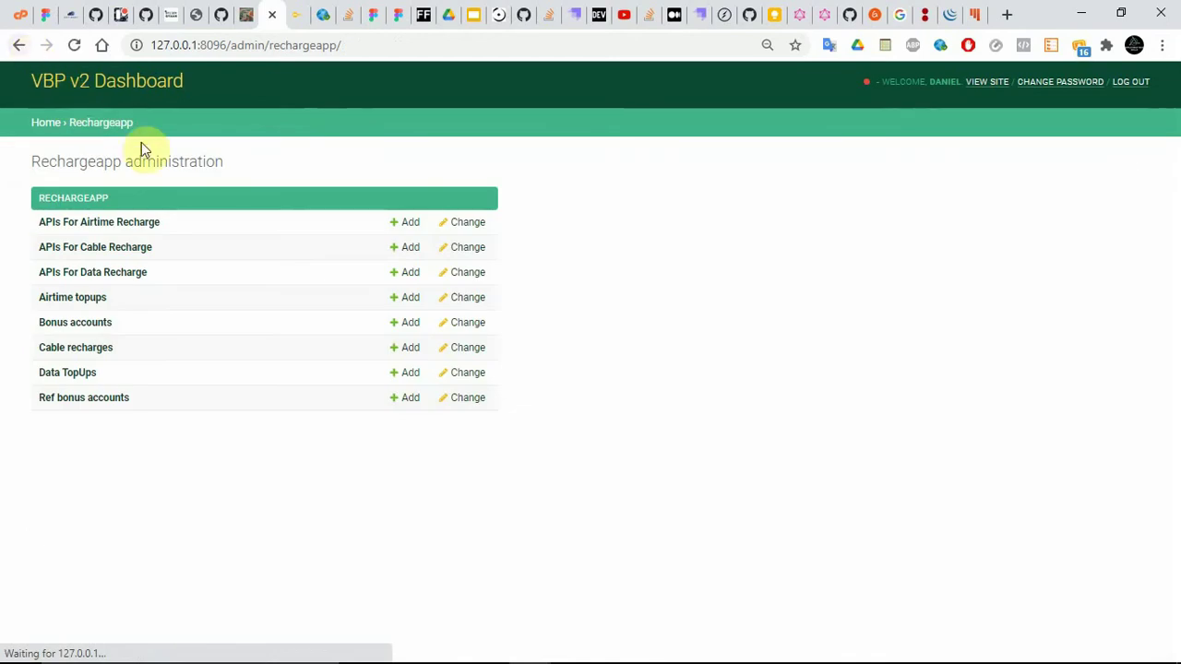
click(97, 221)
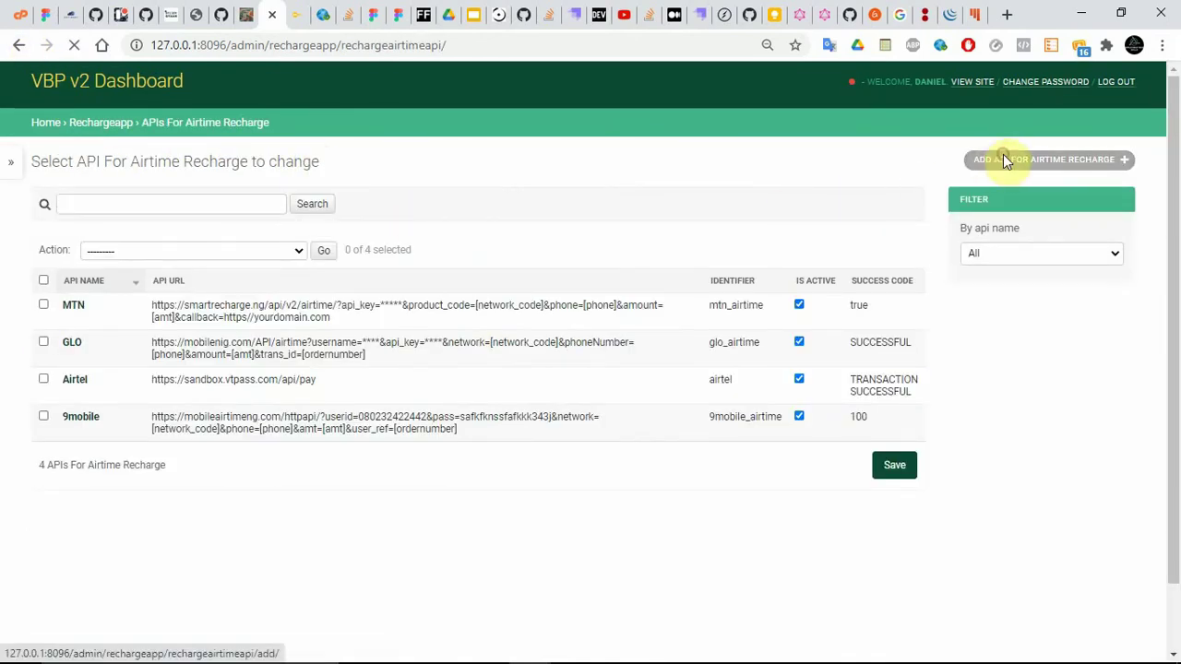
click(1006, 160)
Set the new airtime API's name to MTN and mark it as active
click(237, 208)
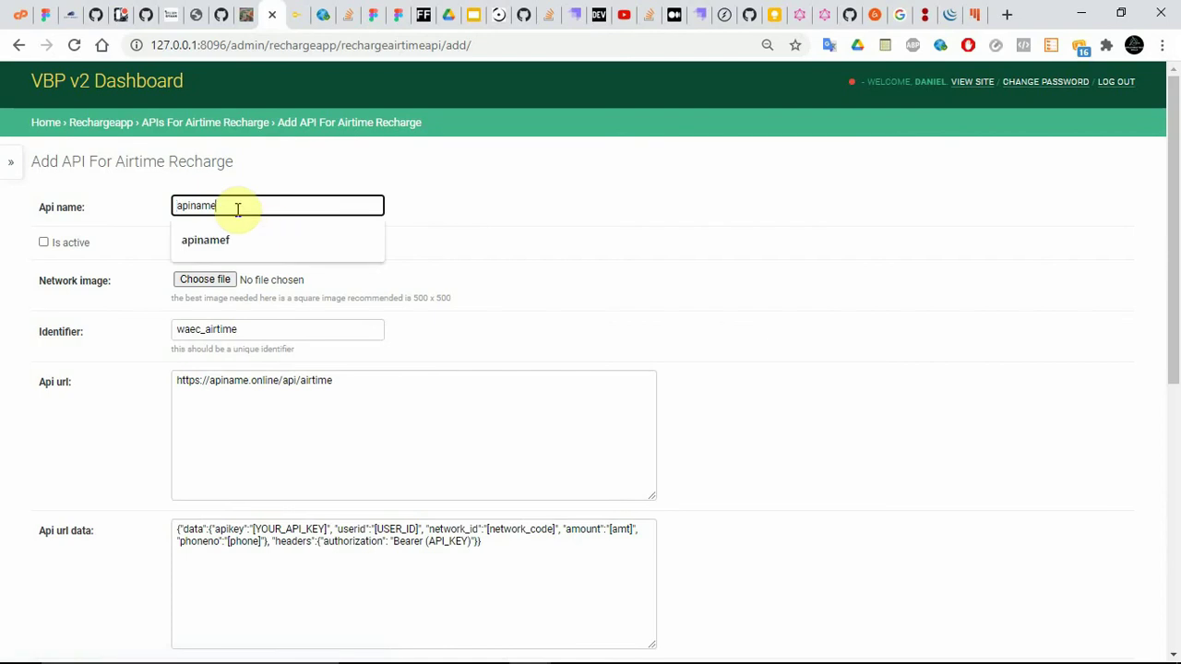
double_click(237, 207)
text(MTN)
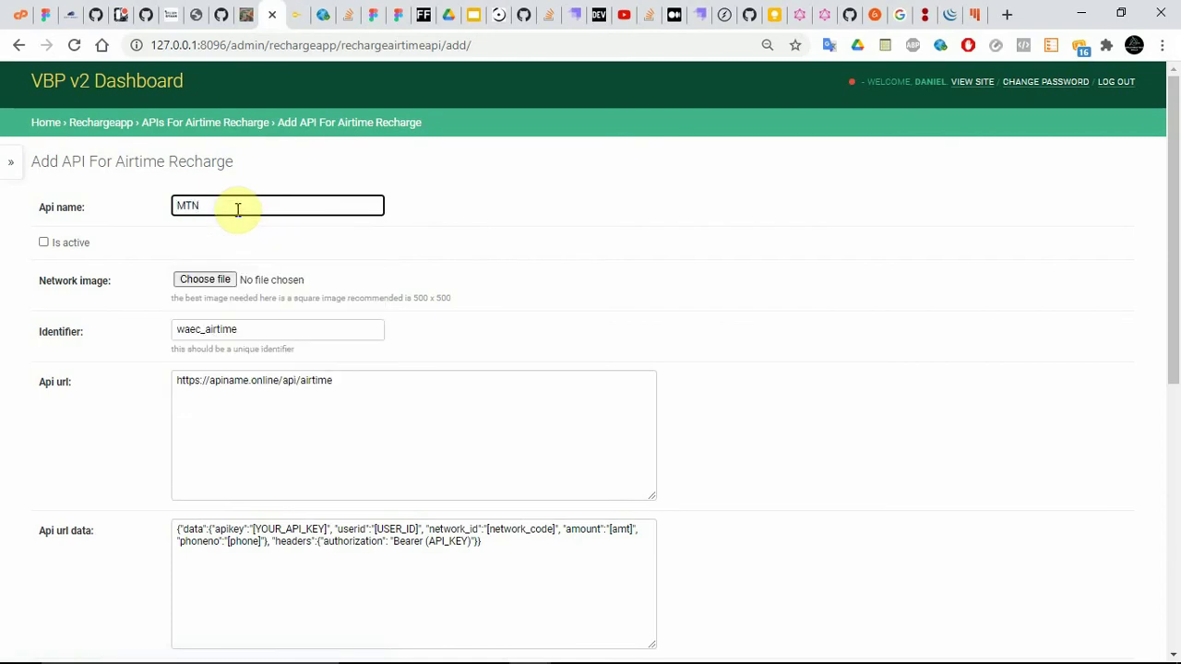
click(66, 243)
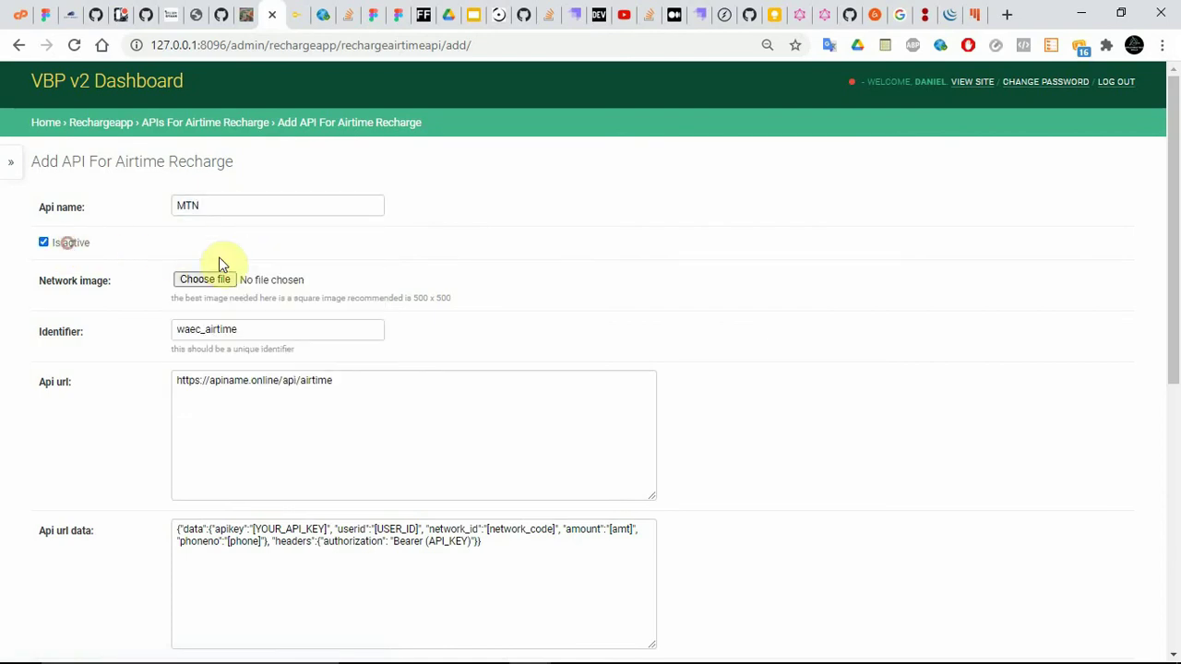
Attach imageedit_15_8716151947.jpg from the Downloads folder as the API's network image
click(210, 279)
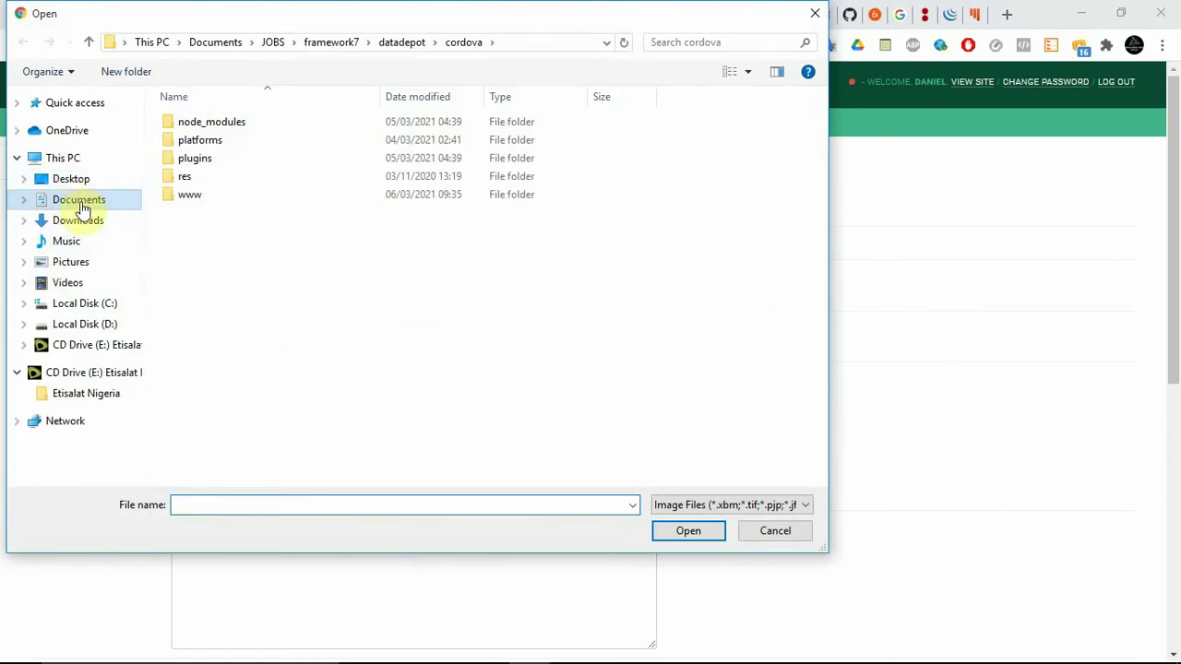
click(78, 265)
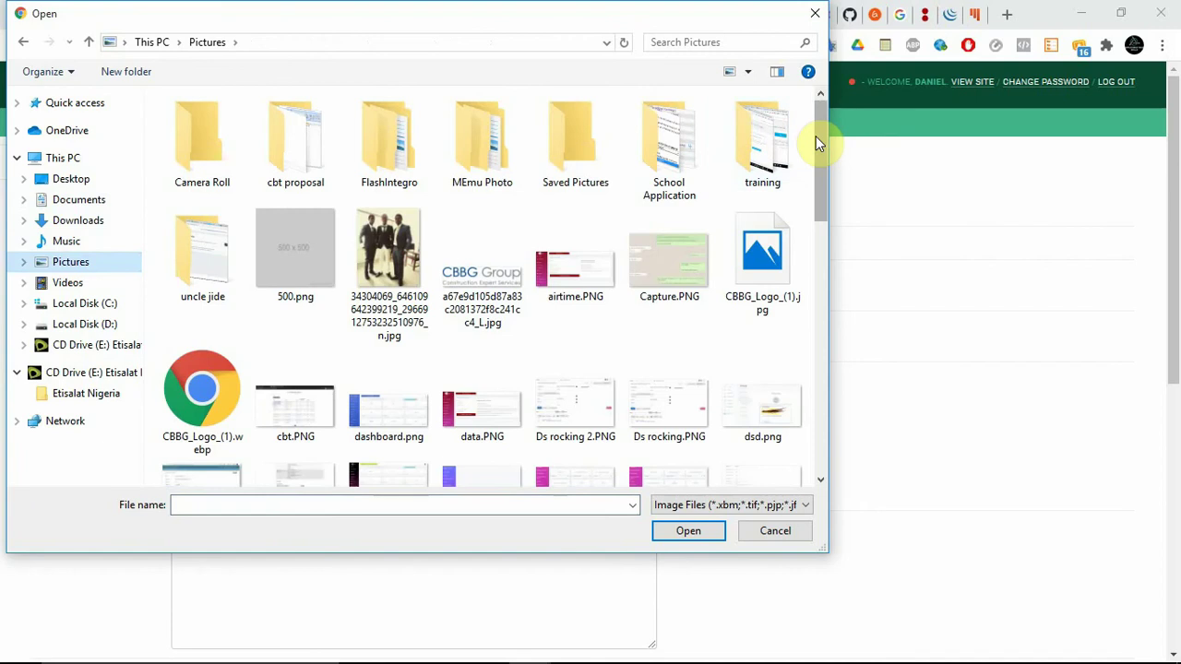
drag(816, 135, 821, 336)
click(77, 220)
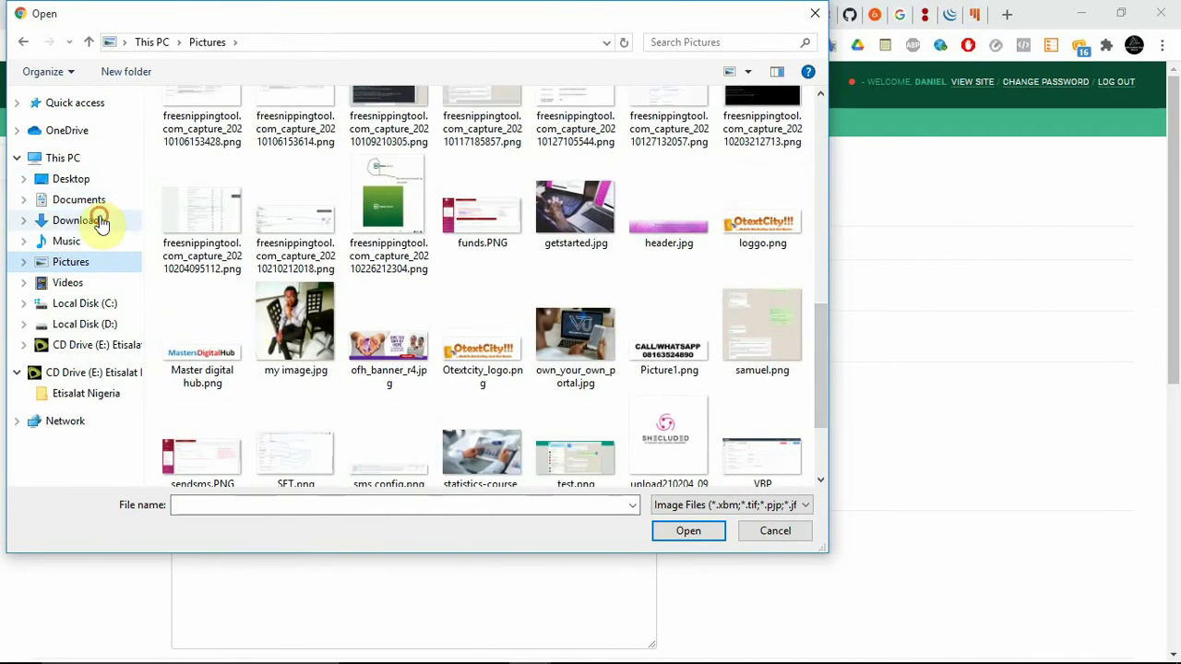
drag(818, 119, 823, 295)
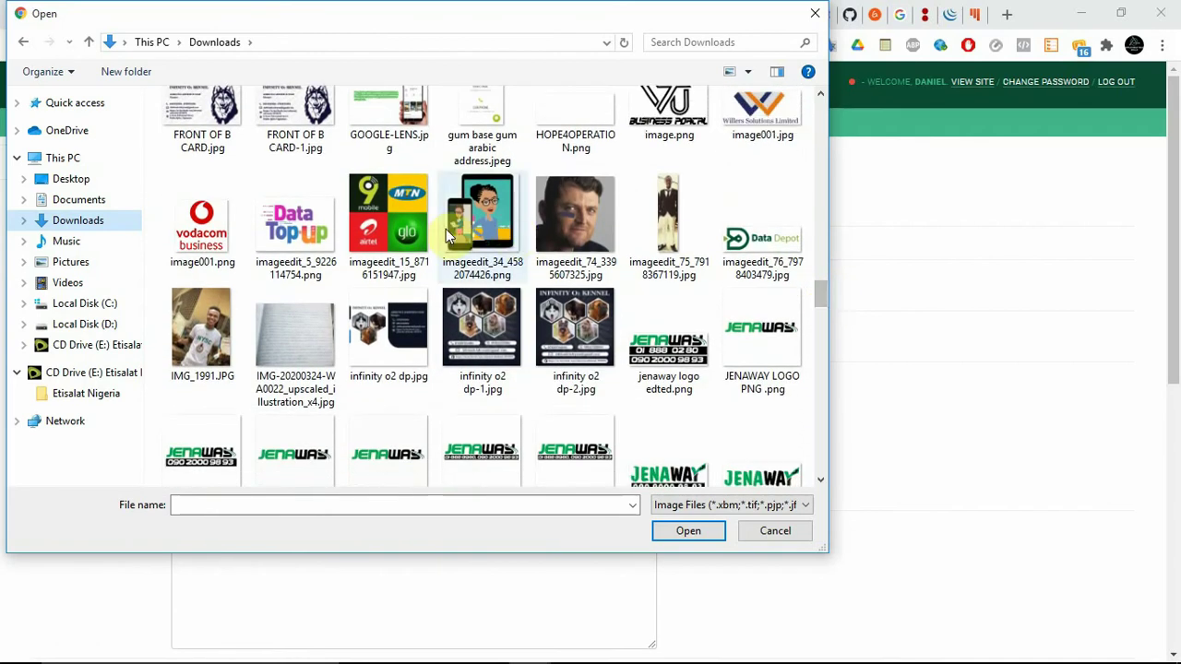
double_click(406, 223)
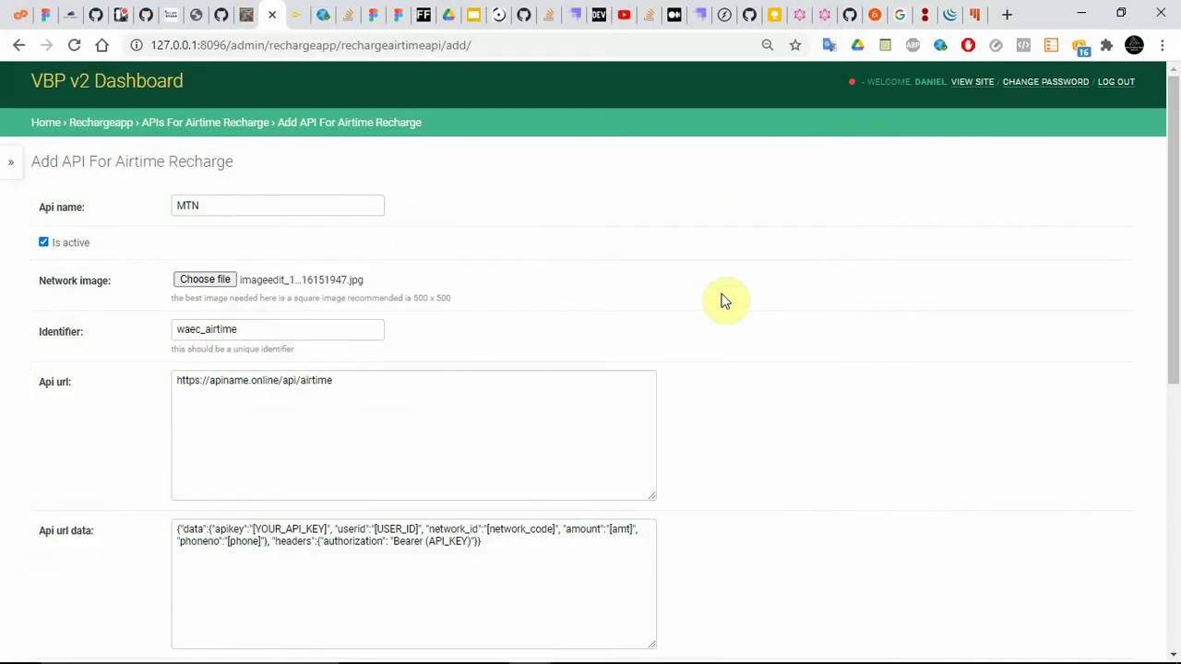
Extend the new airtime API's name with the discount so it reads MTN 7%
double_click(225, 331)
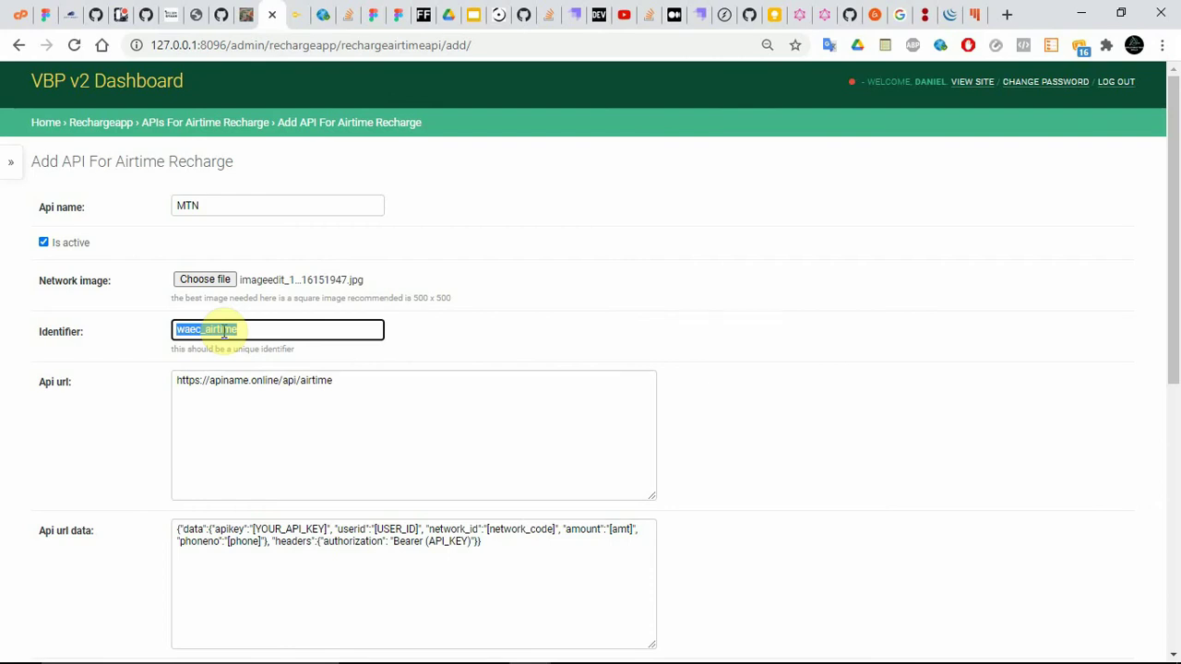
click(221, 201)
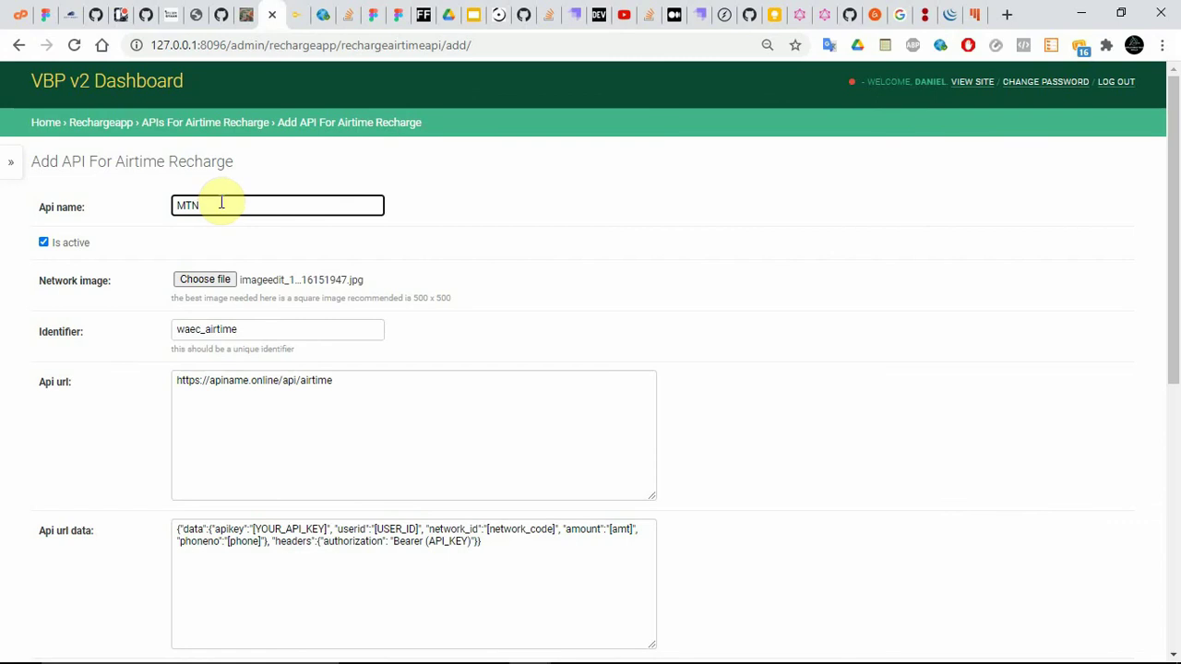
click(228, 204)
text(7%)
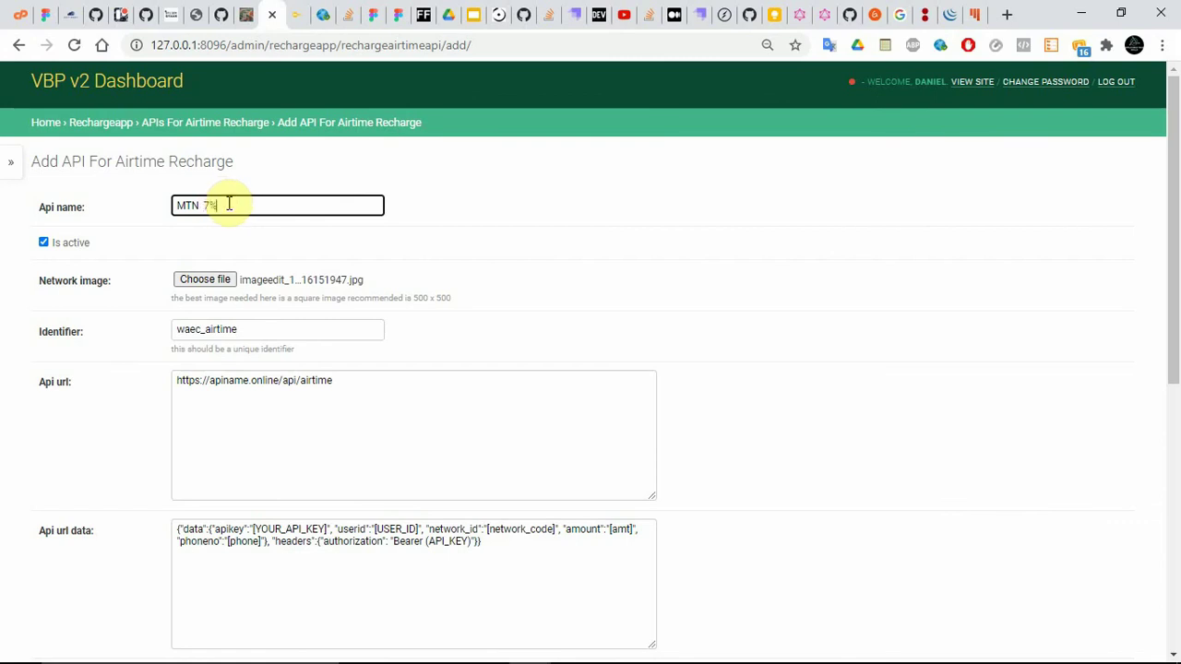
Open the APIs For Airtime Recharge list in a separate tab and check the existing MTN record's identifier
double_click(198, 335)
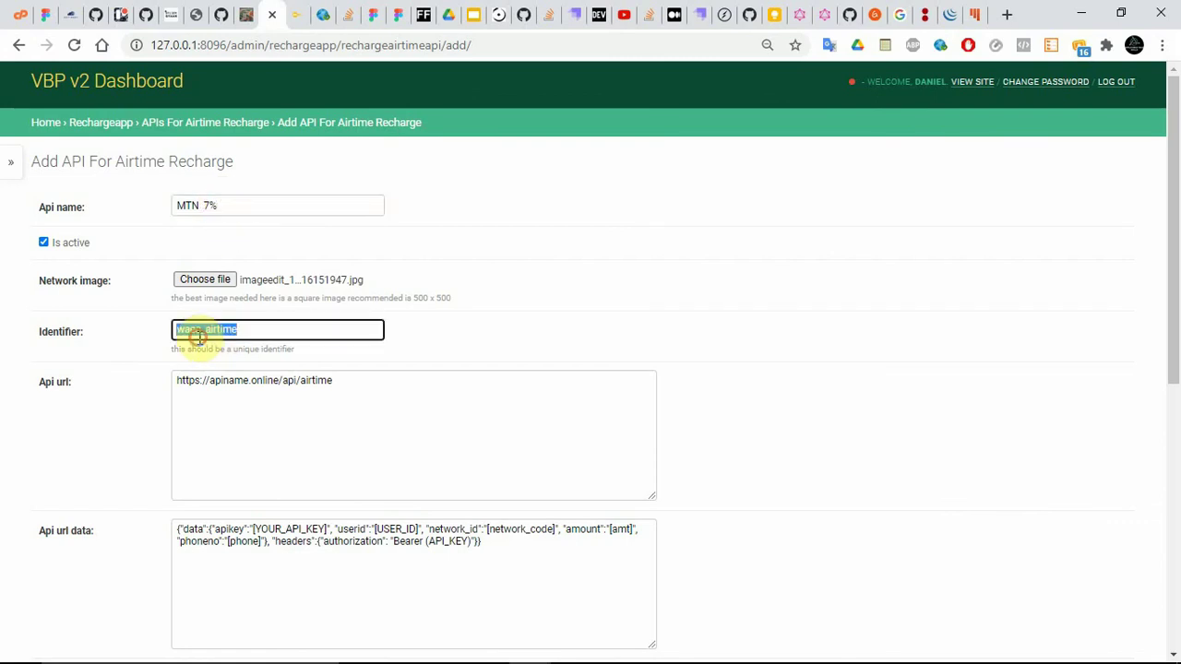
right_click(203, 127)
click(229, 136)
click(303, 13)
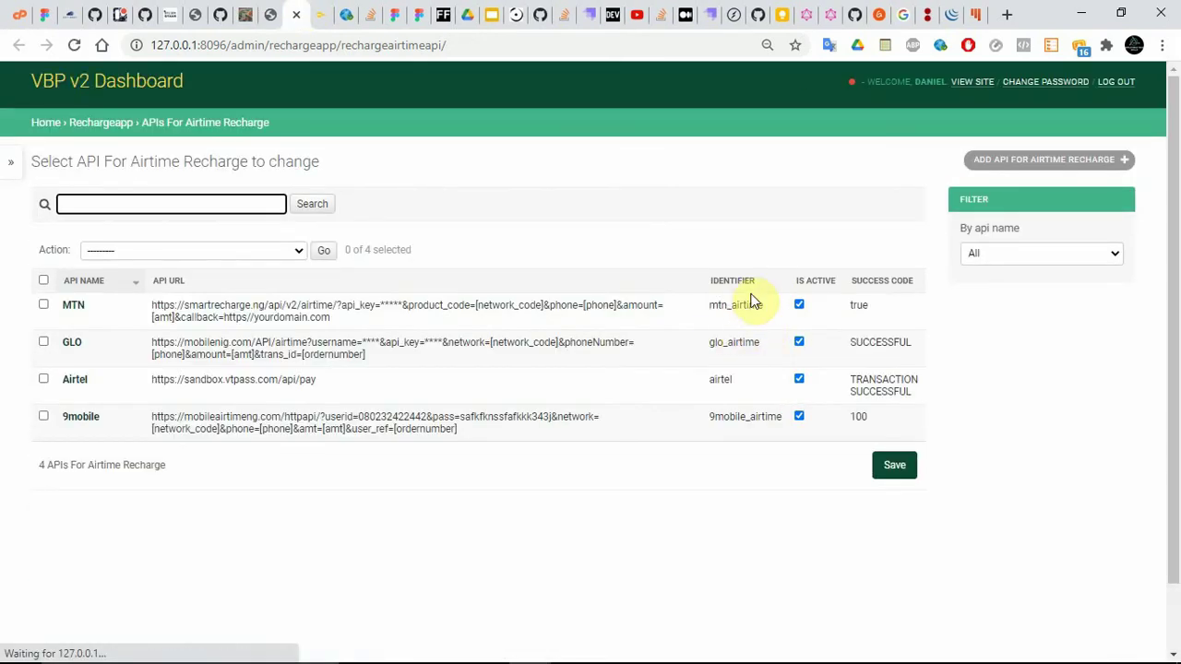
double_click(727, 307)
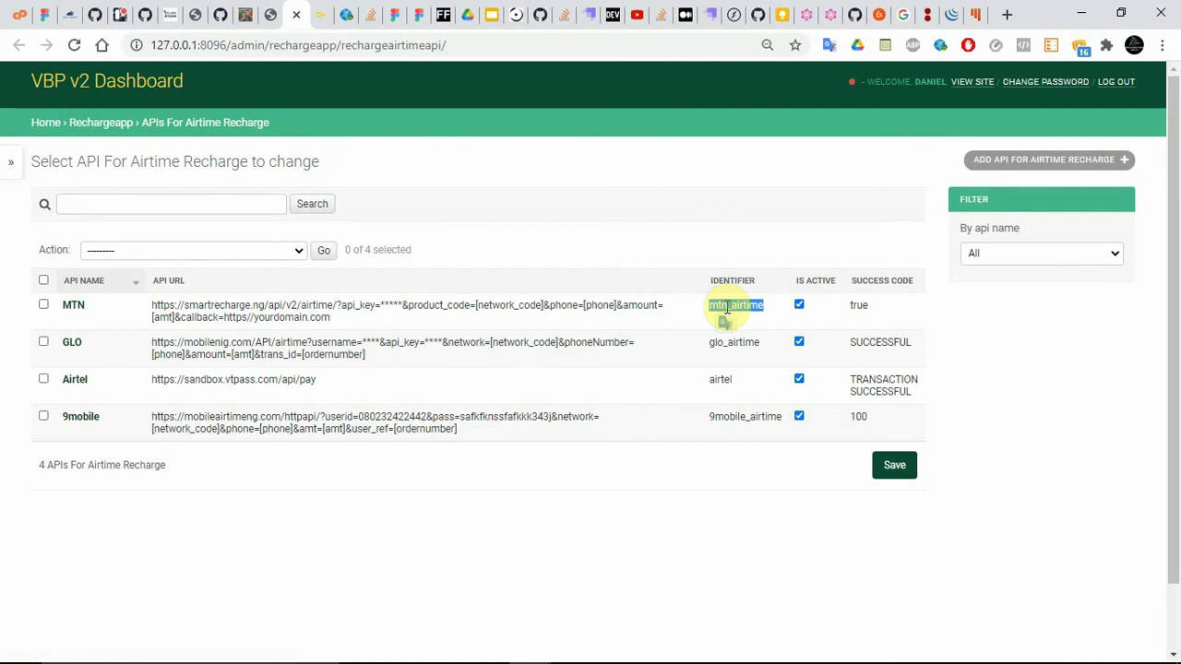
Return to the add form and replace the default identifier with mtn_airtime_7
drag(727, 308, 224, 328)
text(MTN)
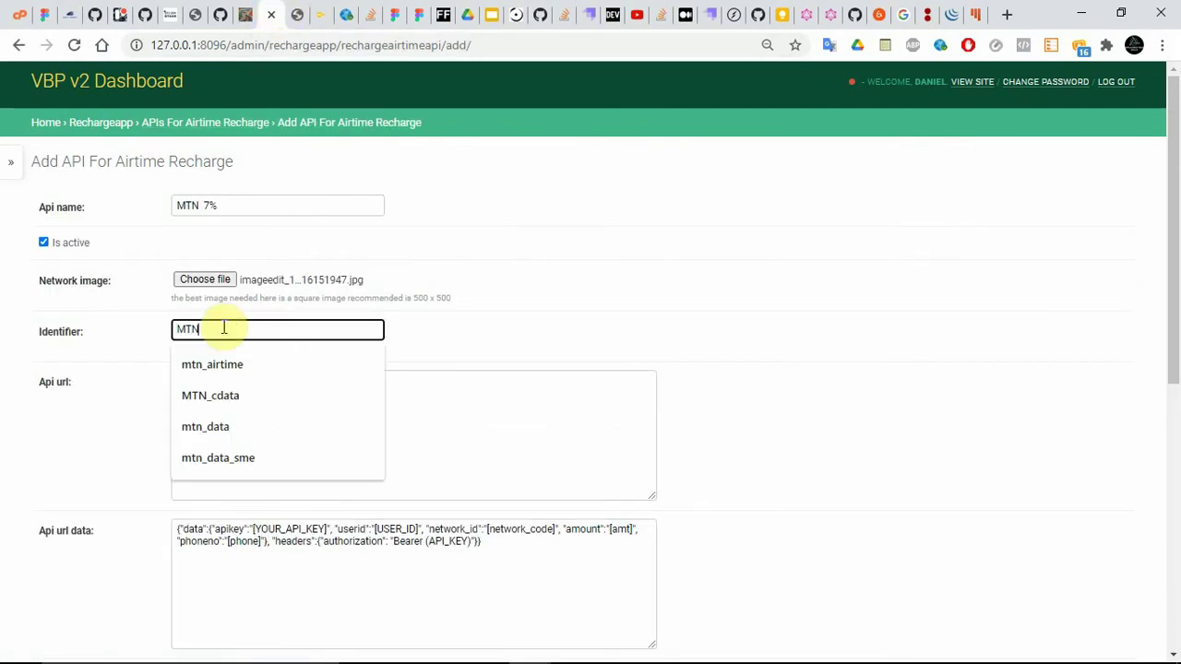
key(BackSpace)
key(BackSpace)
key(BackSpace)
text(mtn_air)
key(Down)
key(Return)
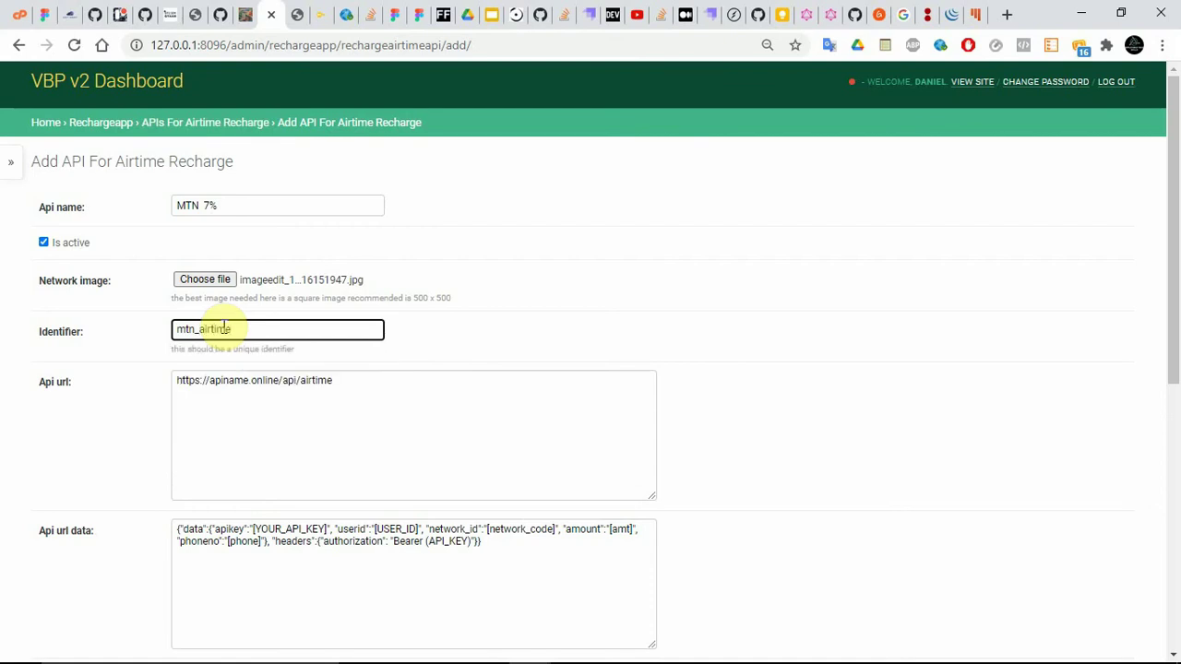
text(_7)
Insert Top-Up before the percentage in the API name so it reads MTN Top-Up 7%
click(208, 204)
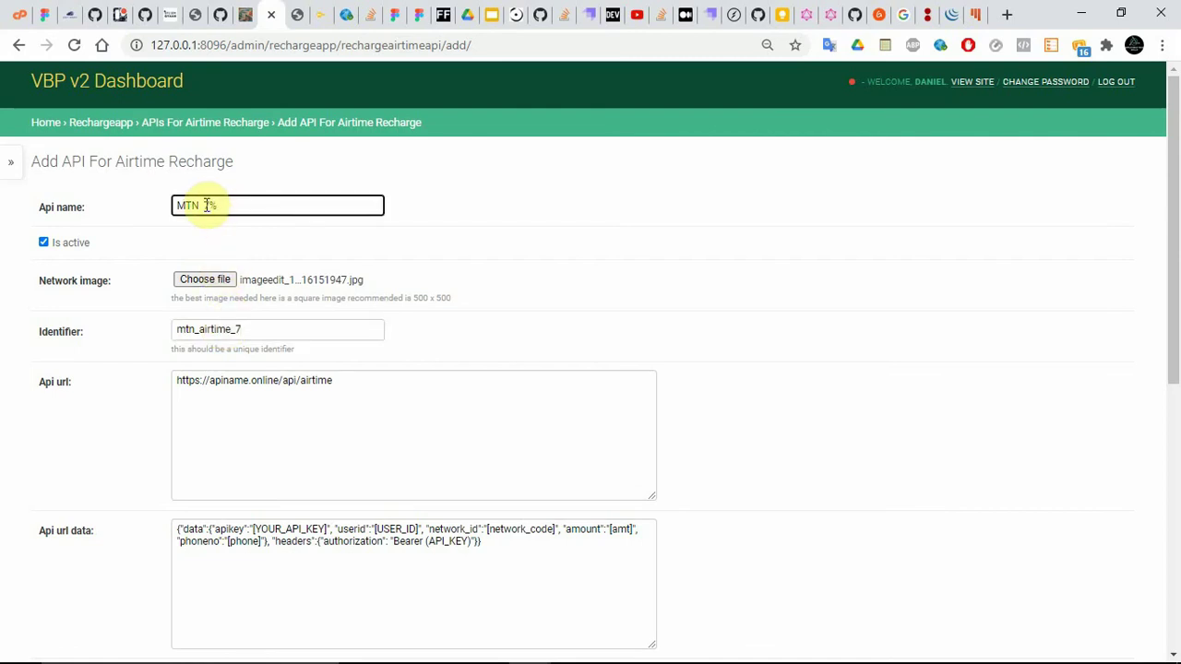
double_click(207, 205)
text(Top-Up 7)
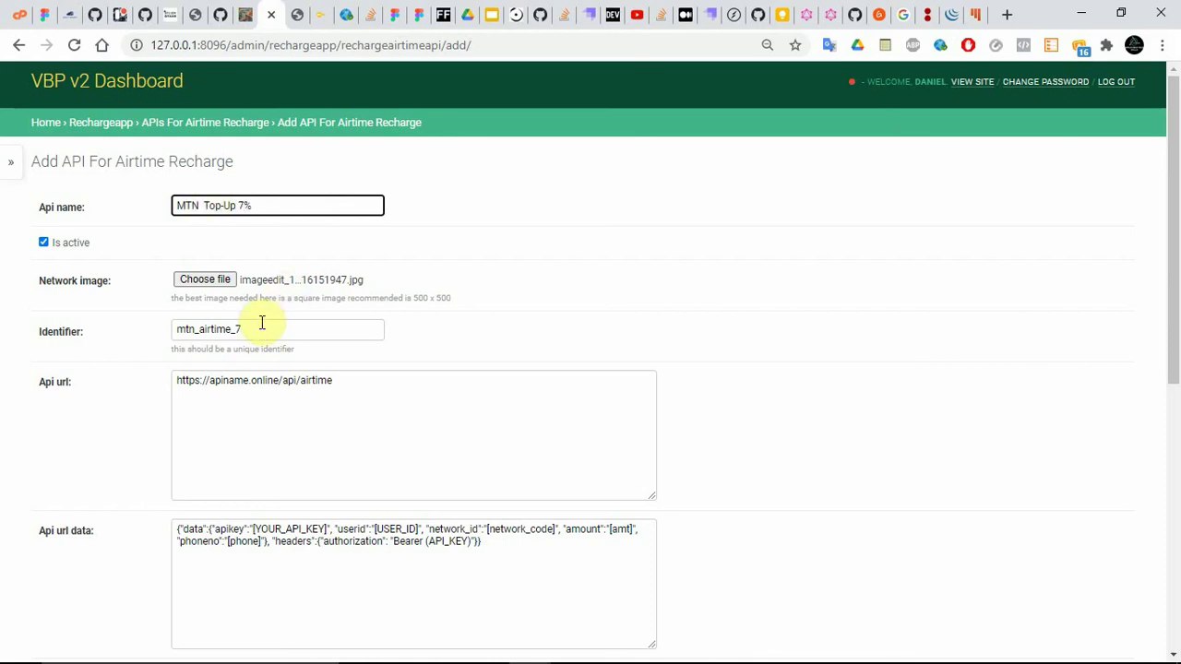
drag(256, 328, 153, 339)
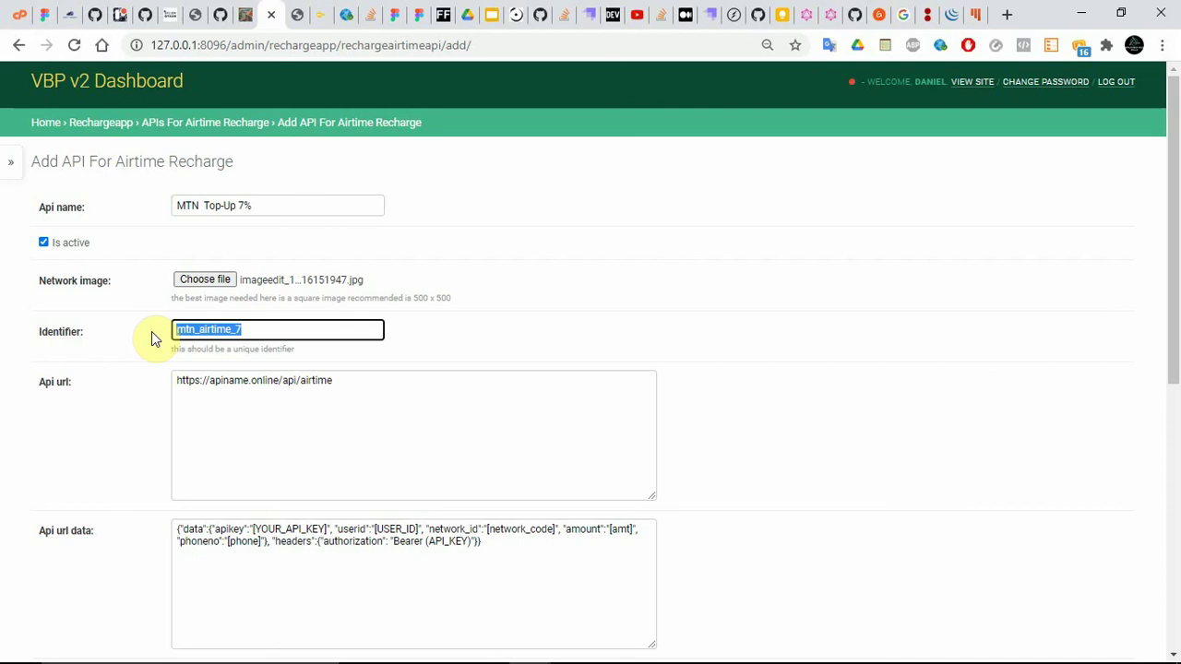
double_click(268, 420)
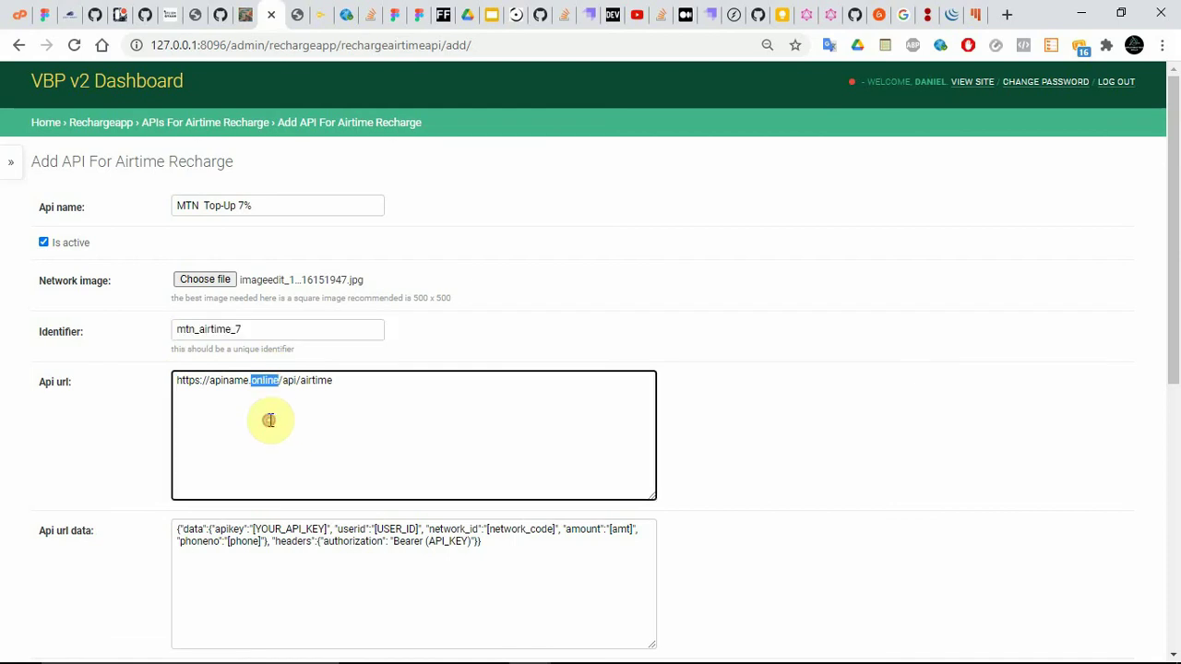
click(320, 14)
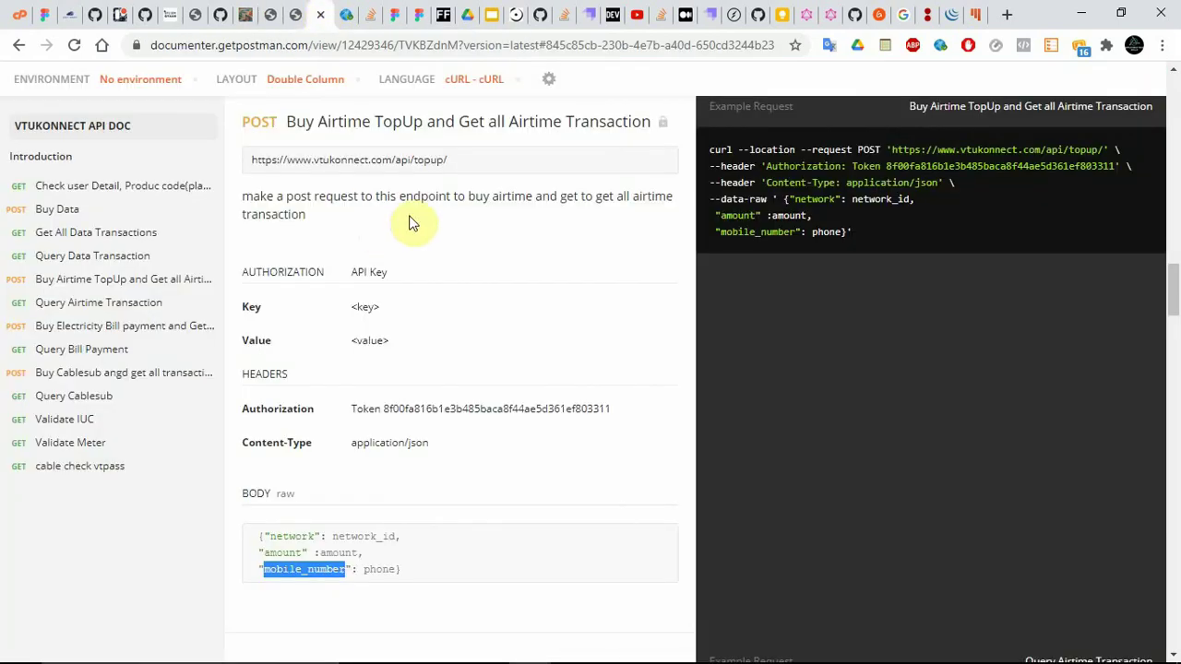
triple_click(370, 159)
key(ctrl+c)
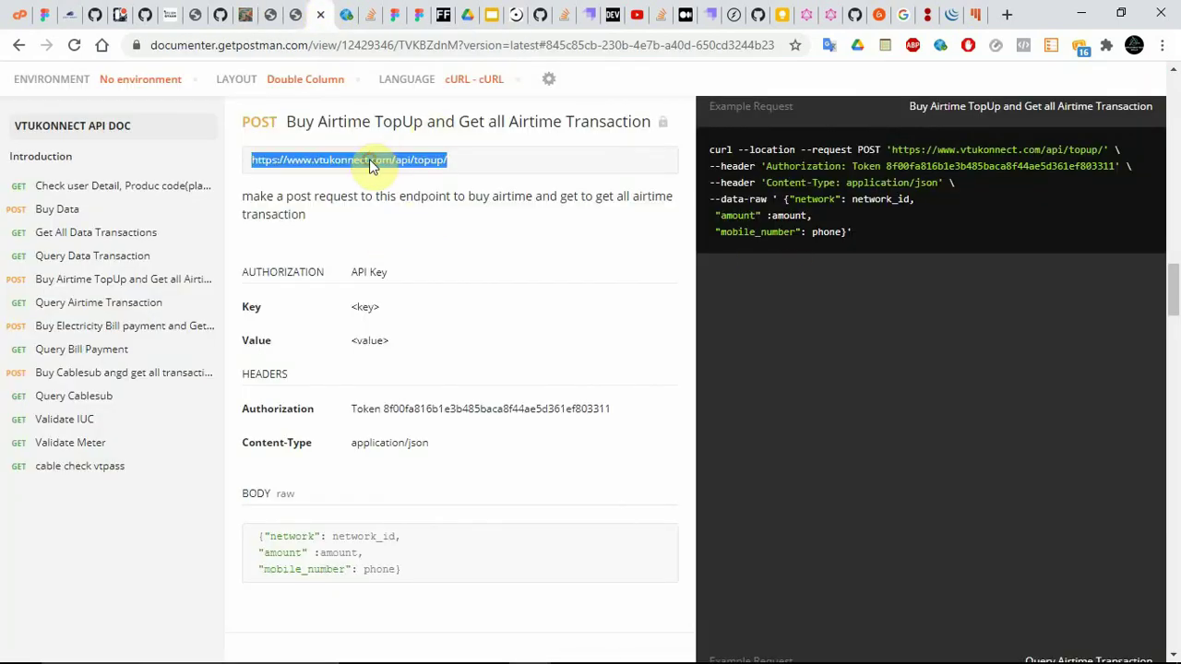
click(275, 11)
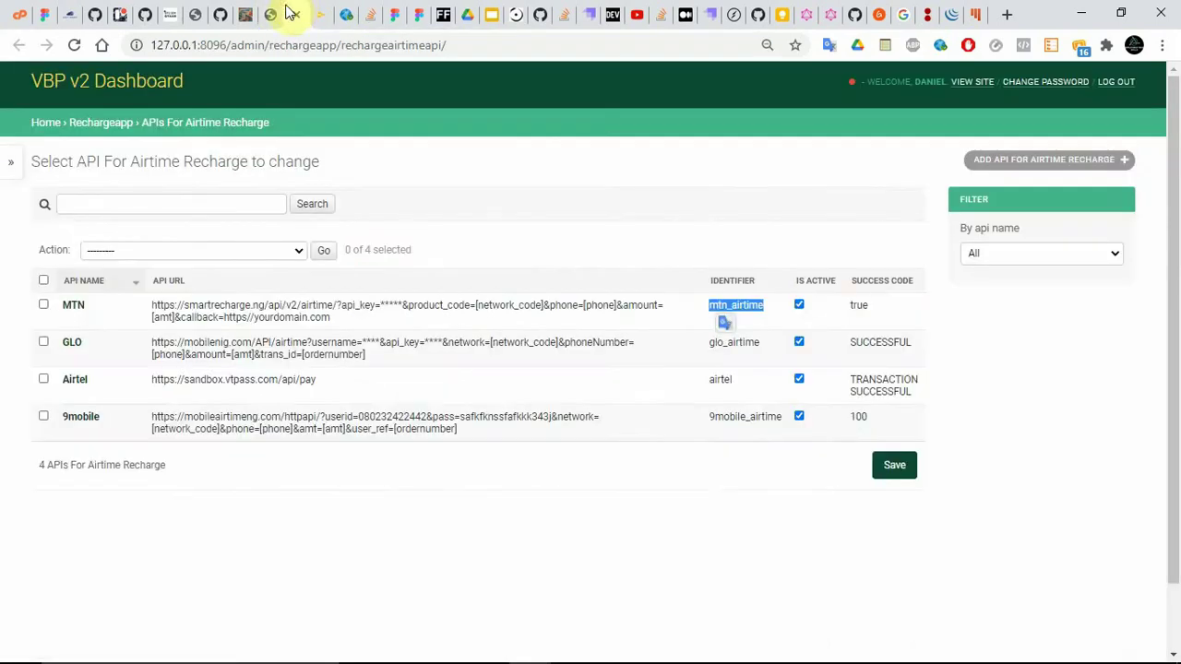
click(264, 406)
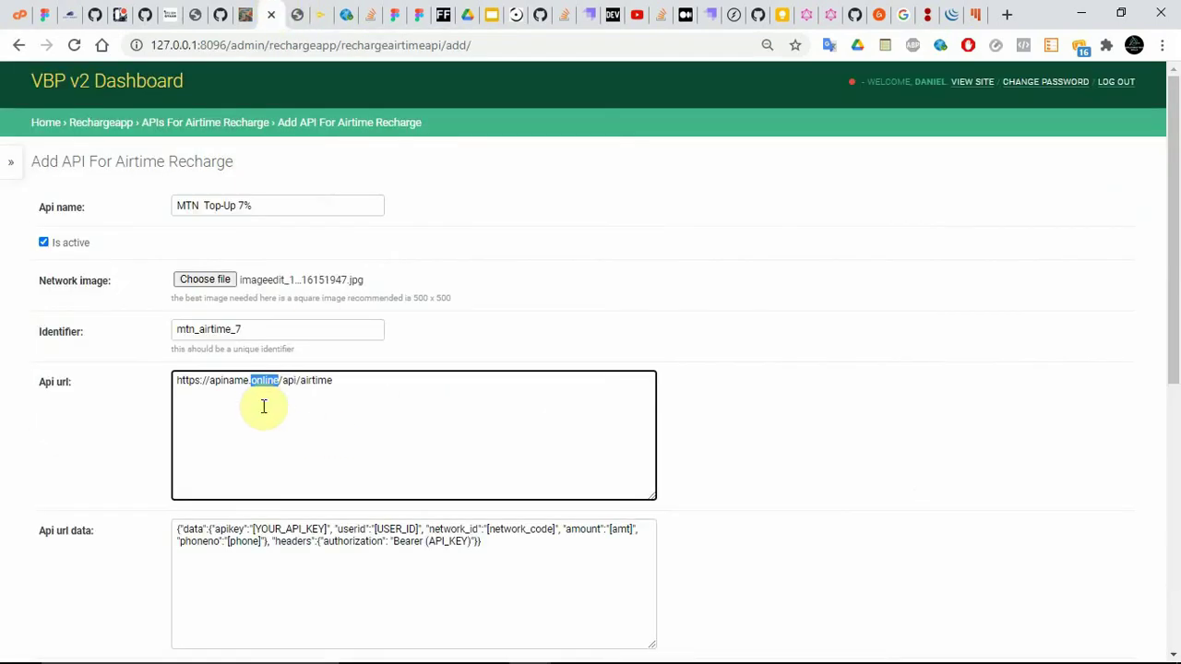
key(ctrl+a)
key(ctrl+v)
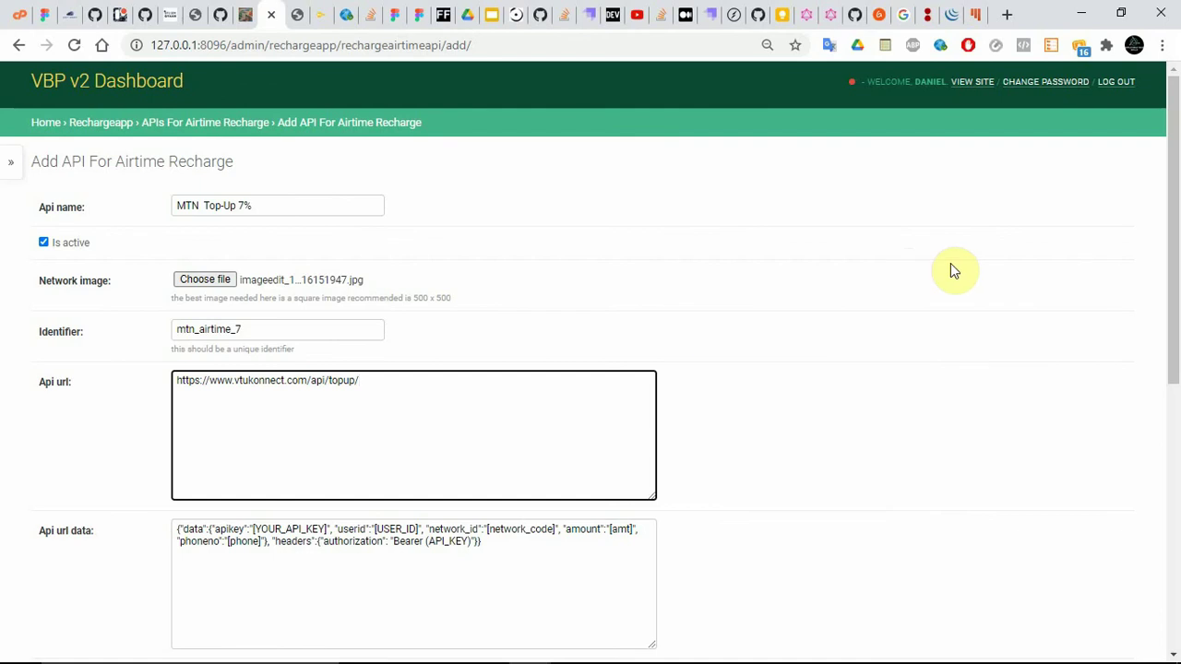
Check the authorization header in the VTUKONNECT airtime example and change Bearer to Token in the API URL data
drag(1174, 198, 1172, 324)
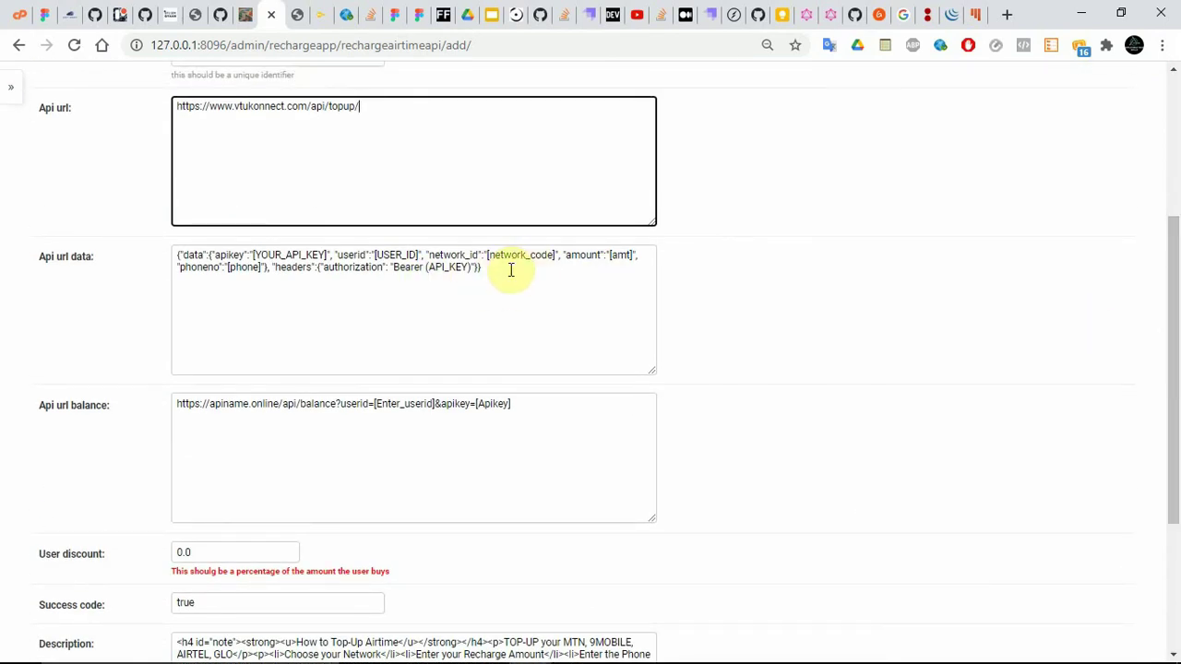
click(318, 14)
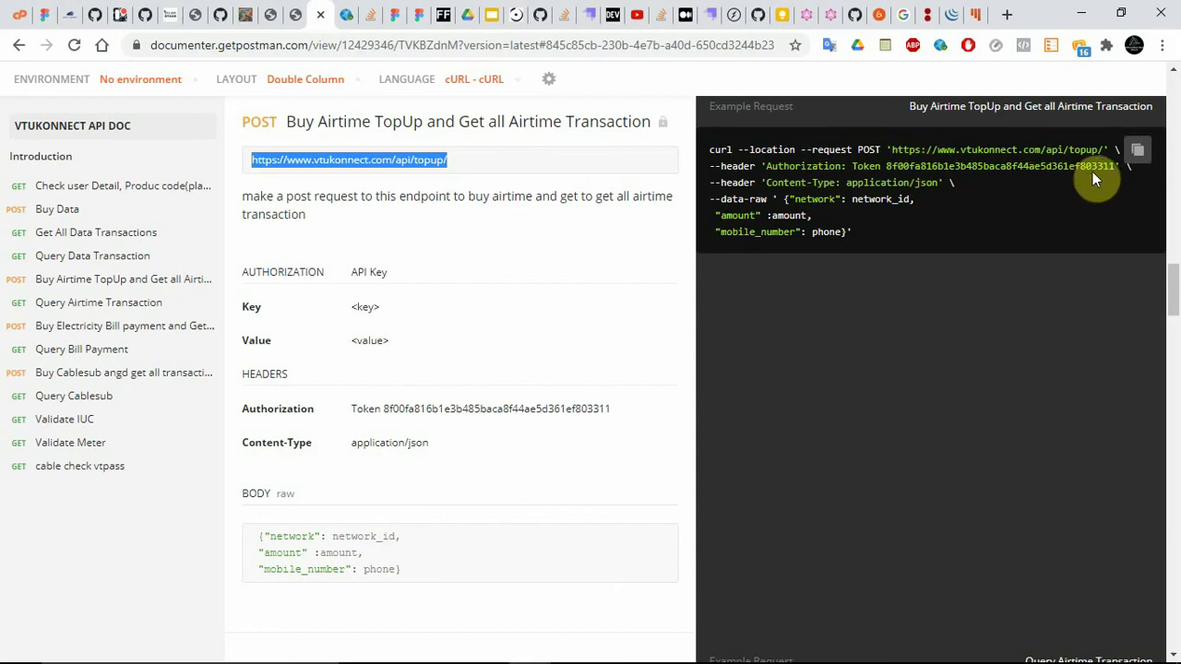
double_click(997, 166)
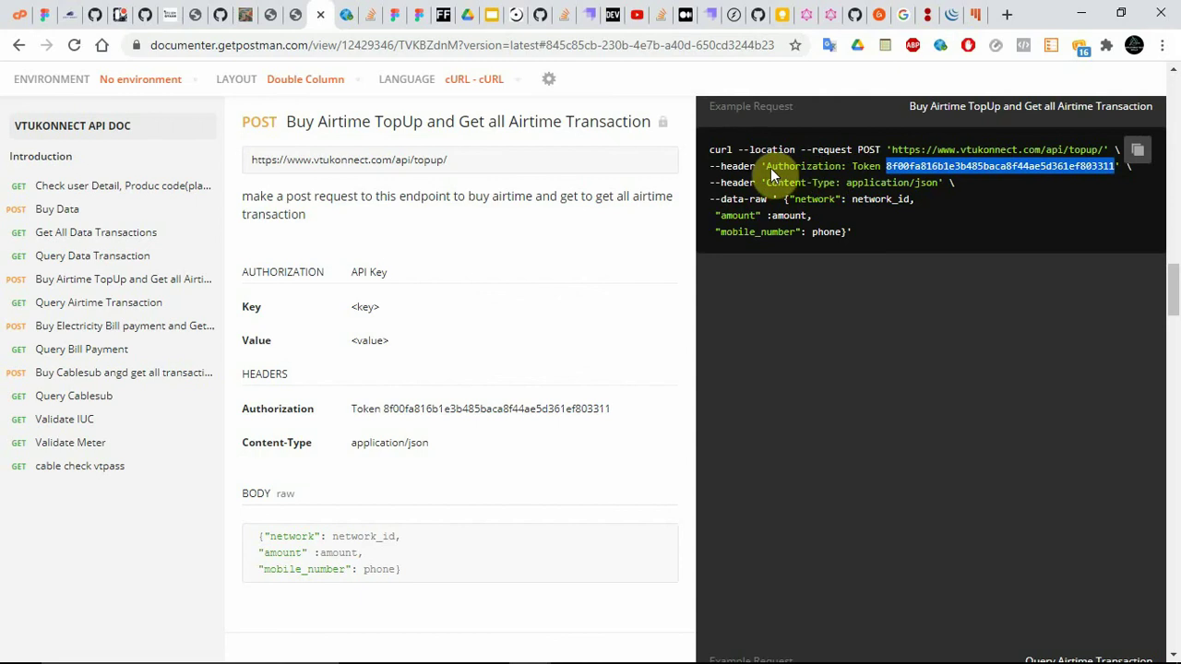
click(833, 169)
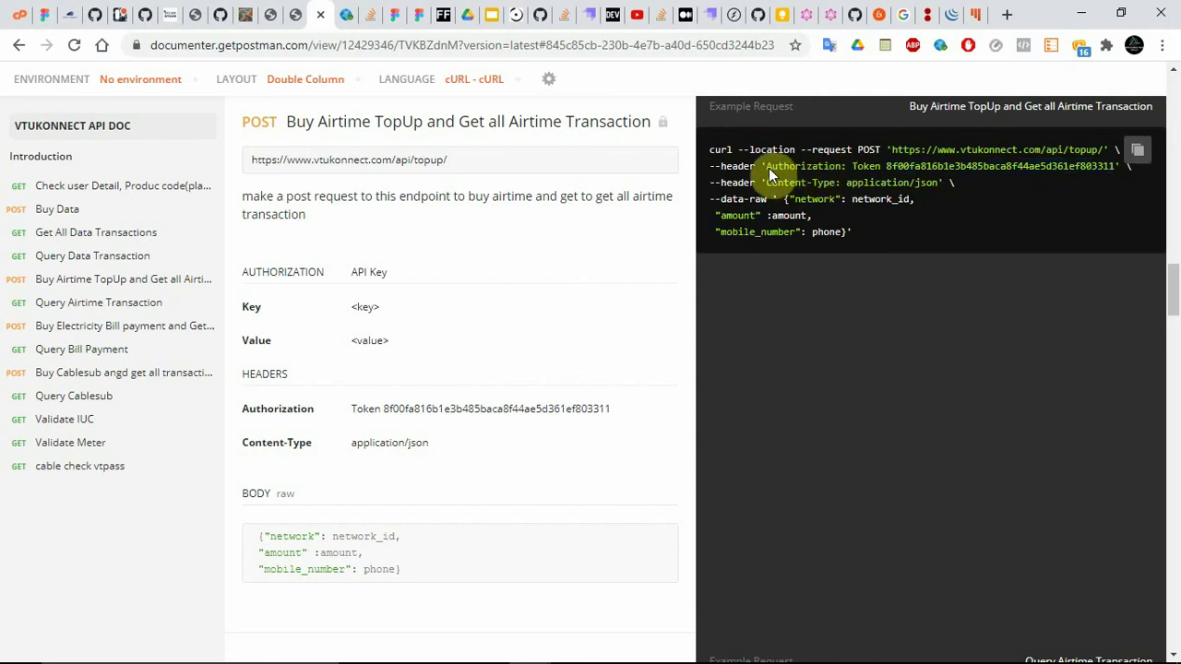
click(275, 12)
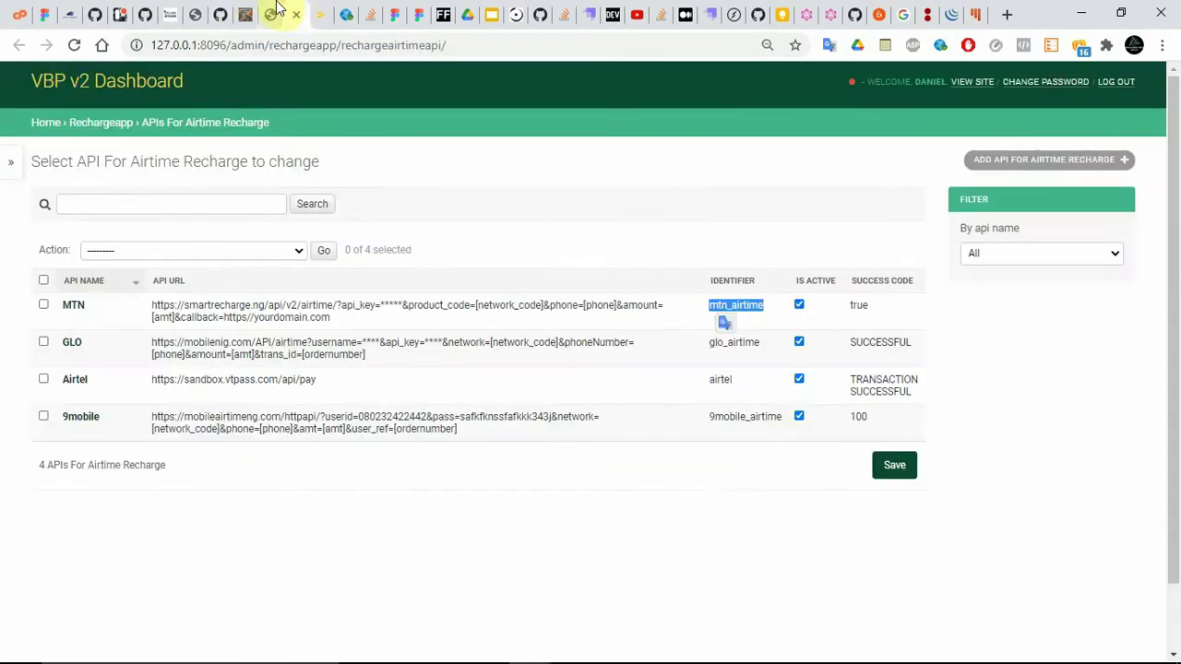
click(275, 12)
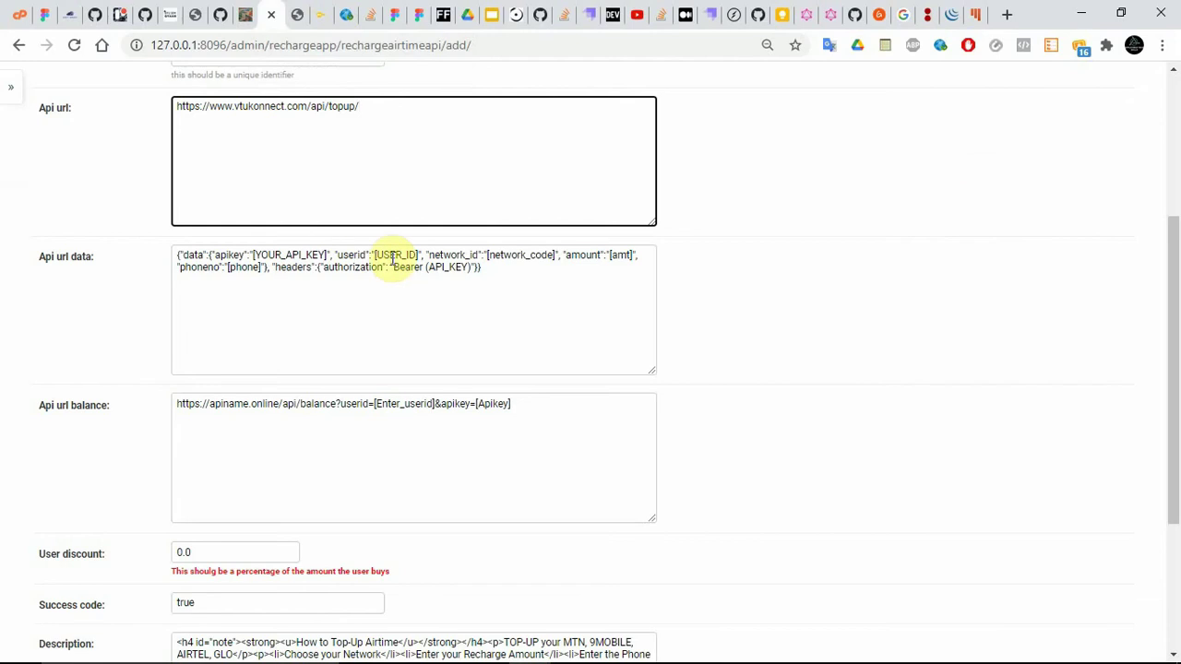
double_click(342, 267)
double_click(399, 267)
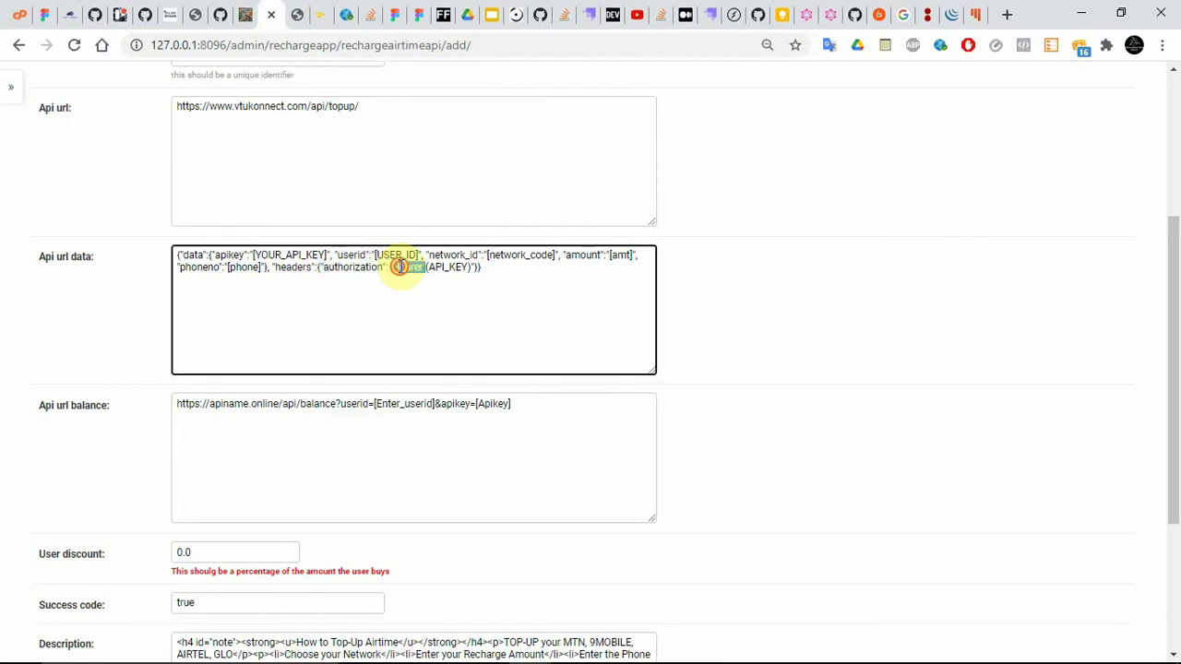
text(Token)
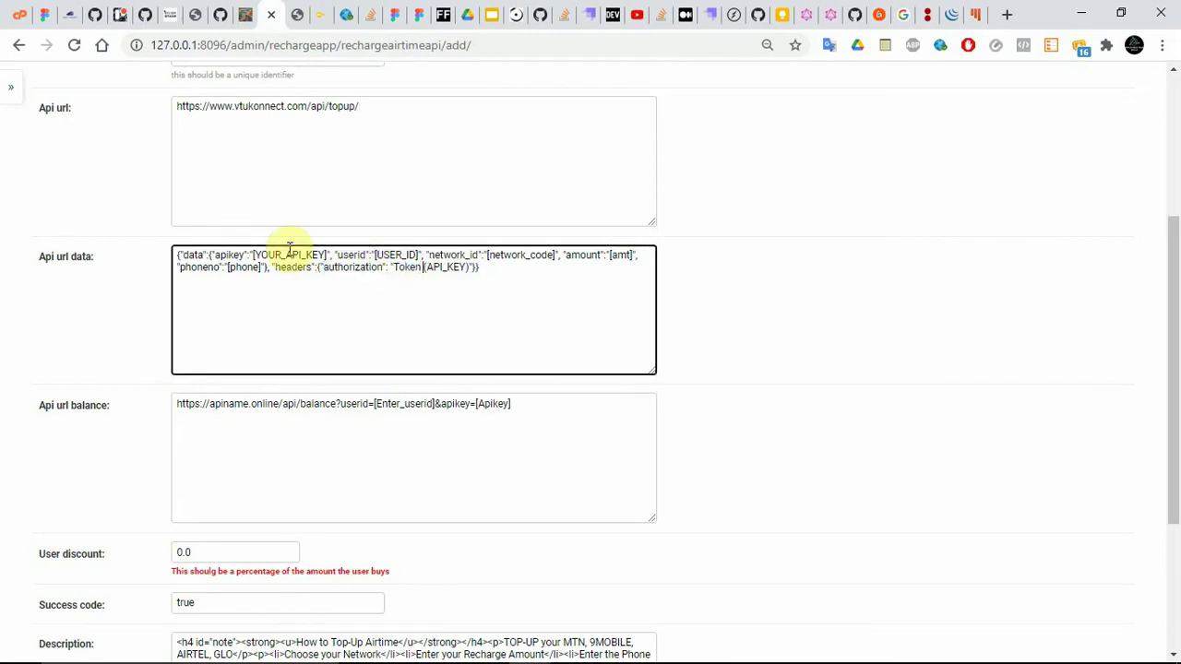
Replace the (API_KEY) placeholder in the API URL data's authorization header with the token copied from the VTUKONNECT airtime example
click(308, 13)
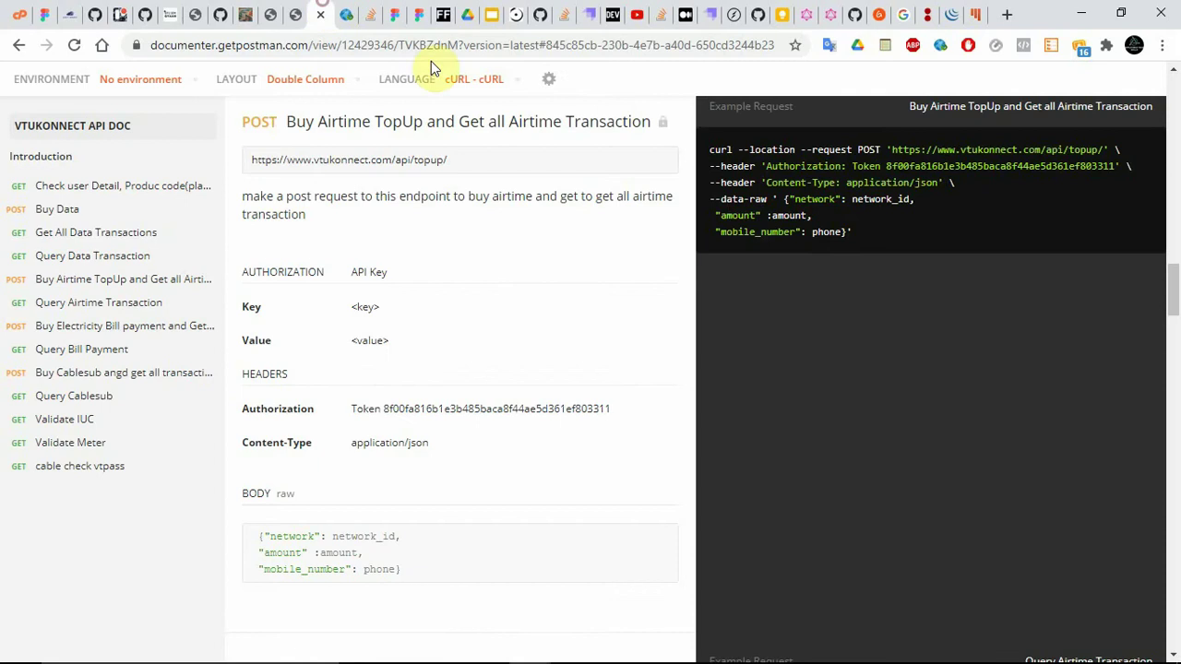
double_click(890, 171)
key(ctrl+c)
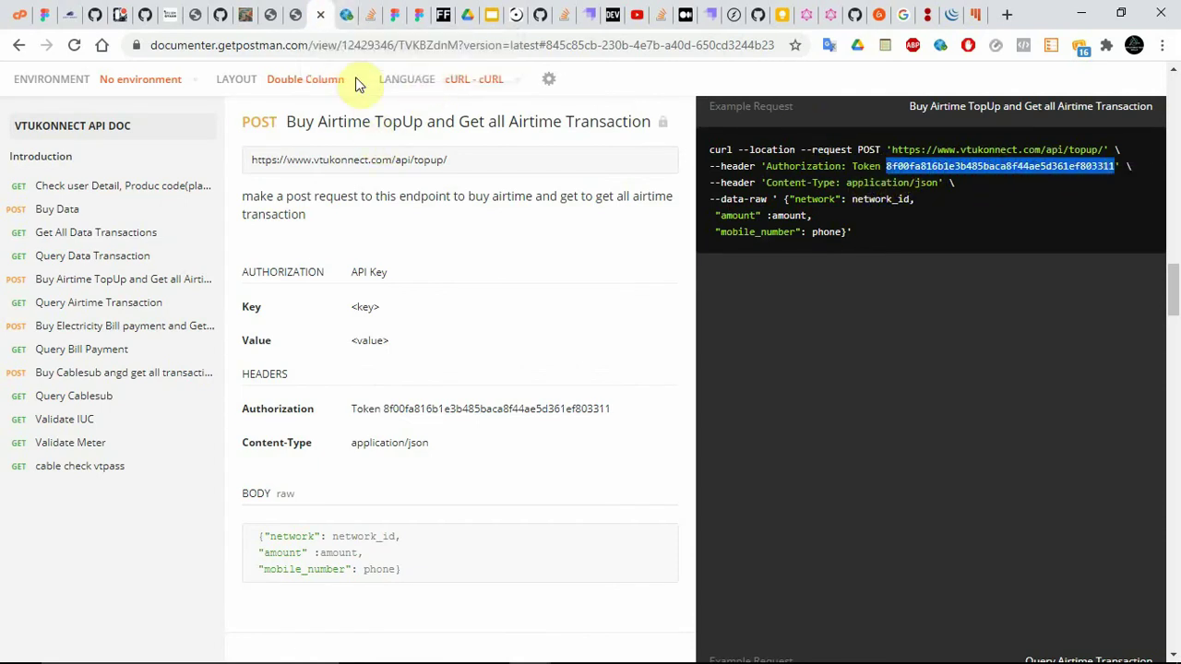
click(295, 13)
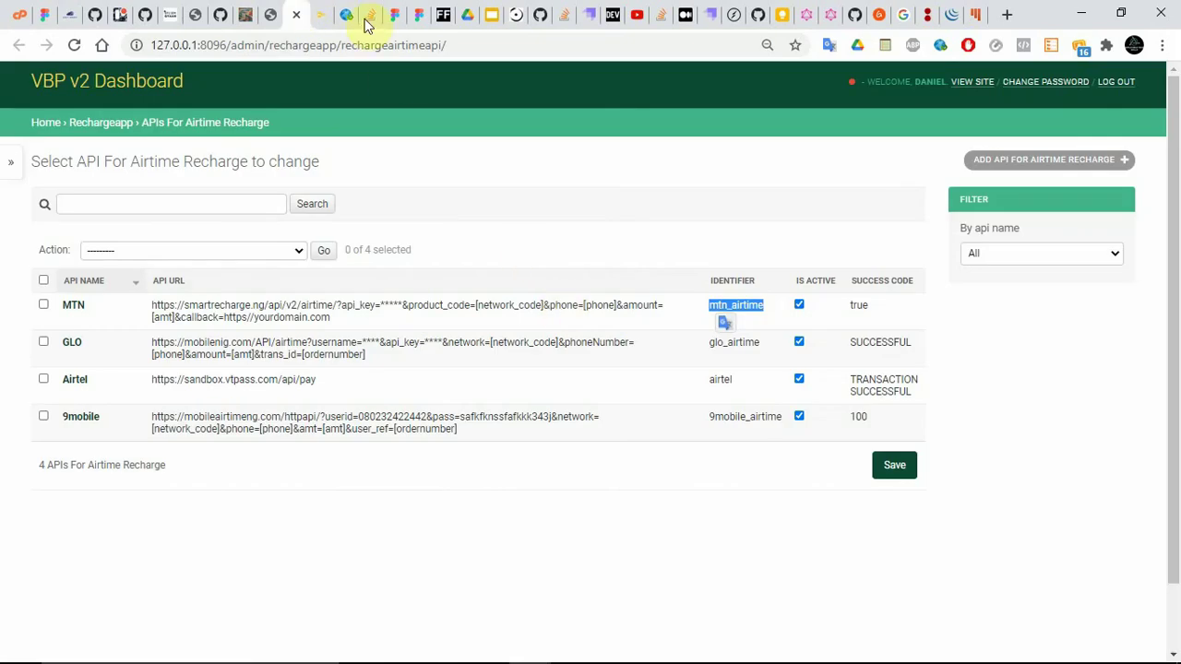
click(270, 14)
click(423, 267)
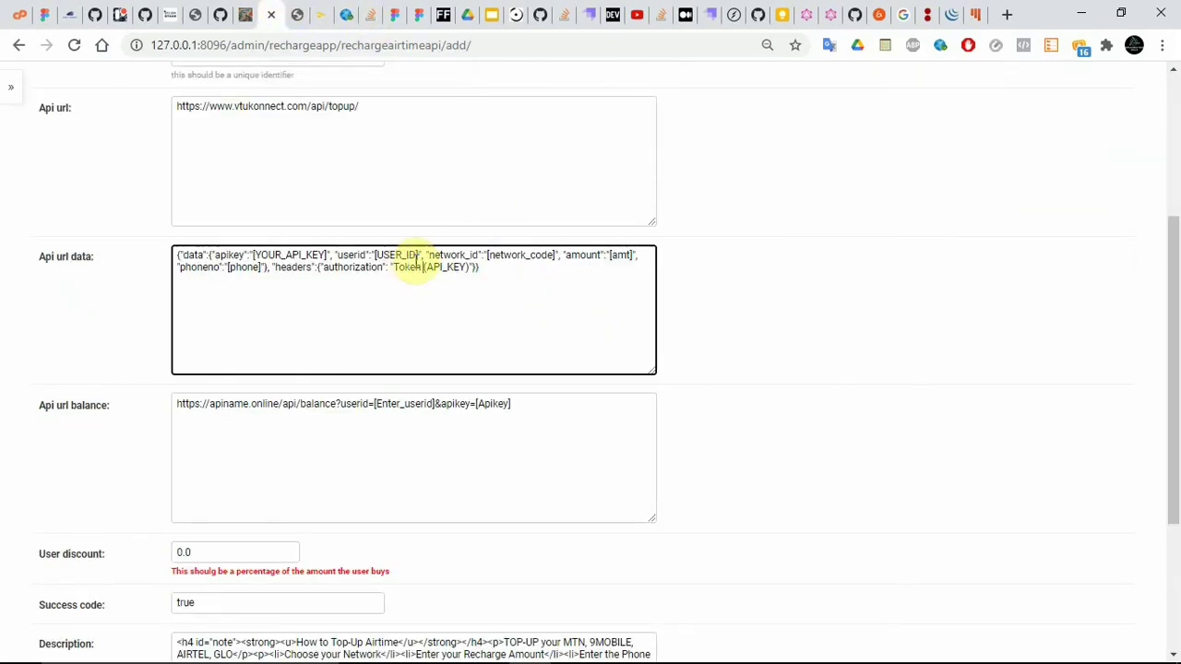
key(shift+Right)
key(shift+Right)
key(shift+Right)
key(shift+Right)
key(shift+Right)
key(shift+Right)
key(shift+Right)
key(shift+Right)
key(shift+Right)
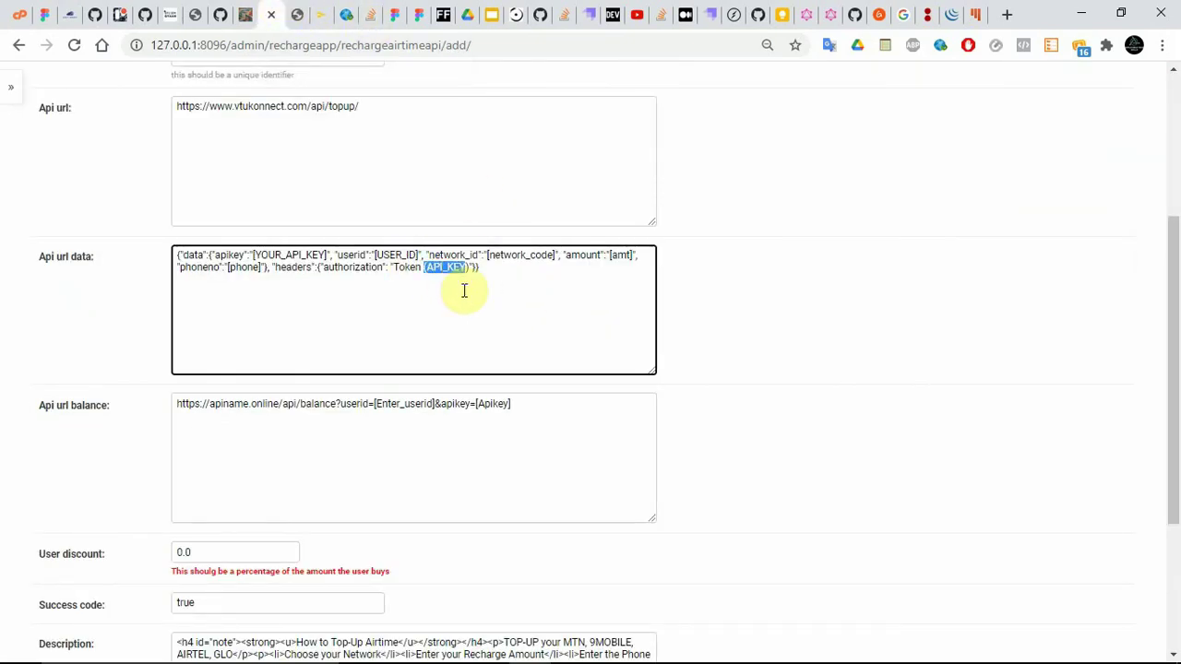
key(ctrl+v)
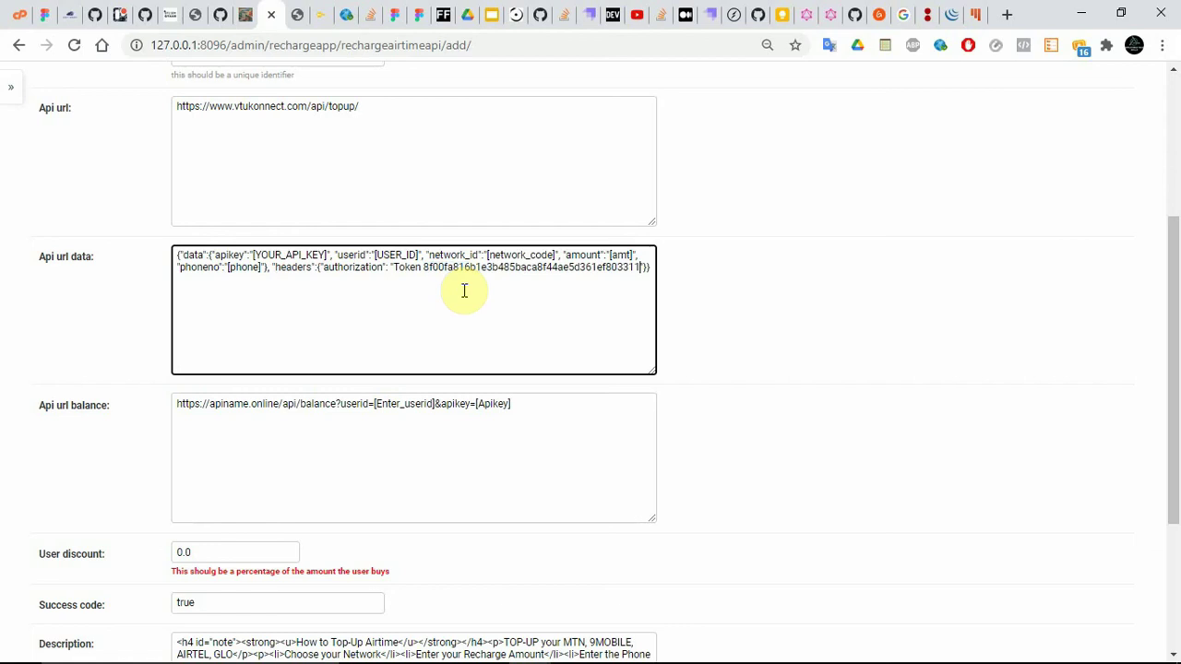
key(alt+Tab)
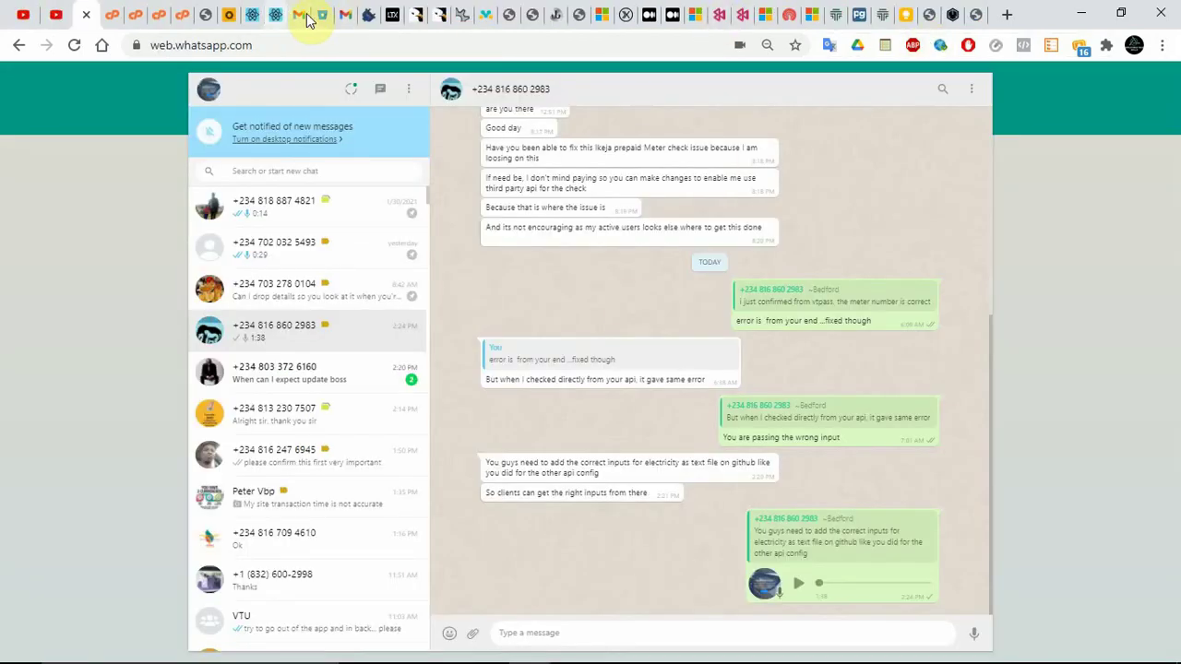
mouse_move(532, 651)
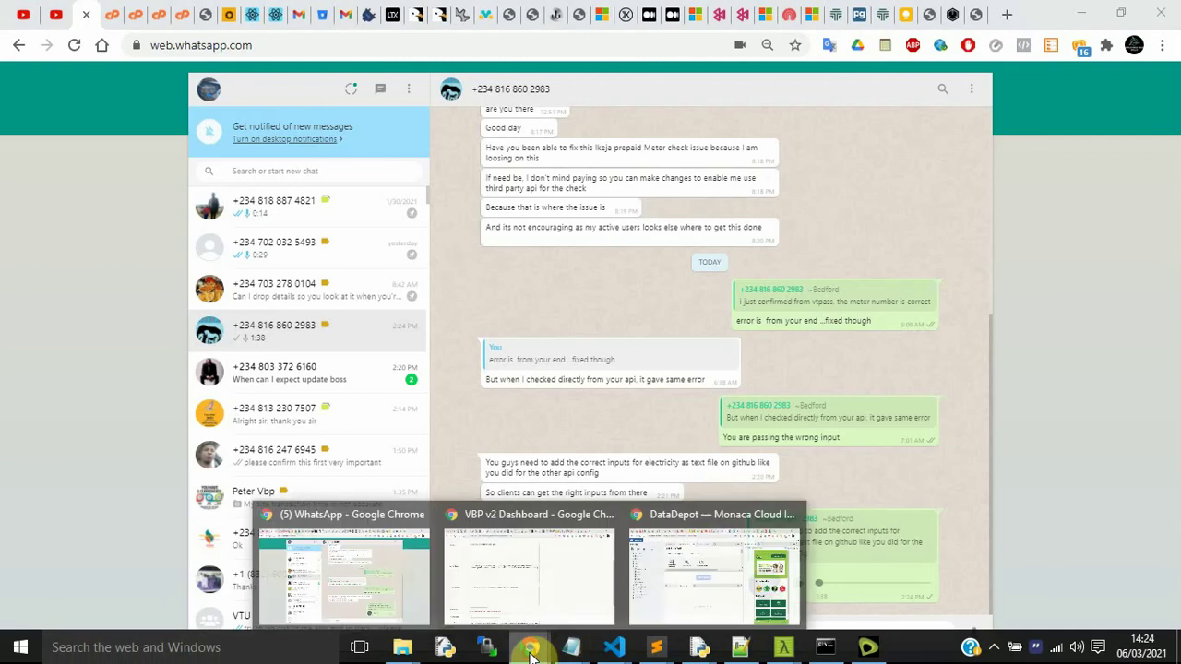
click(555, 573)
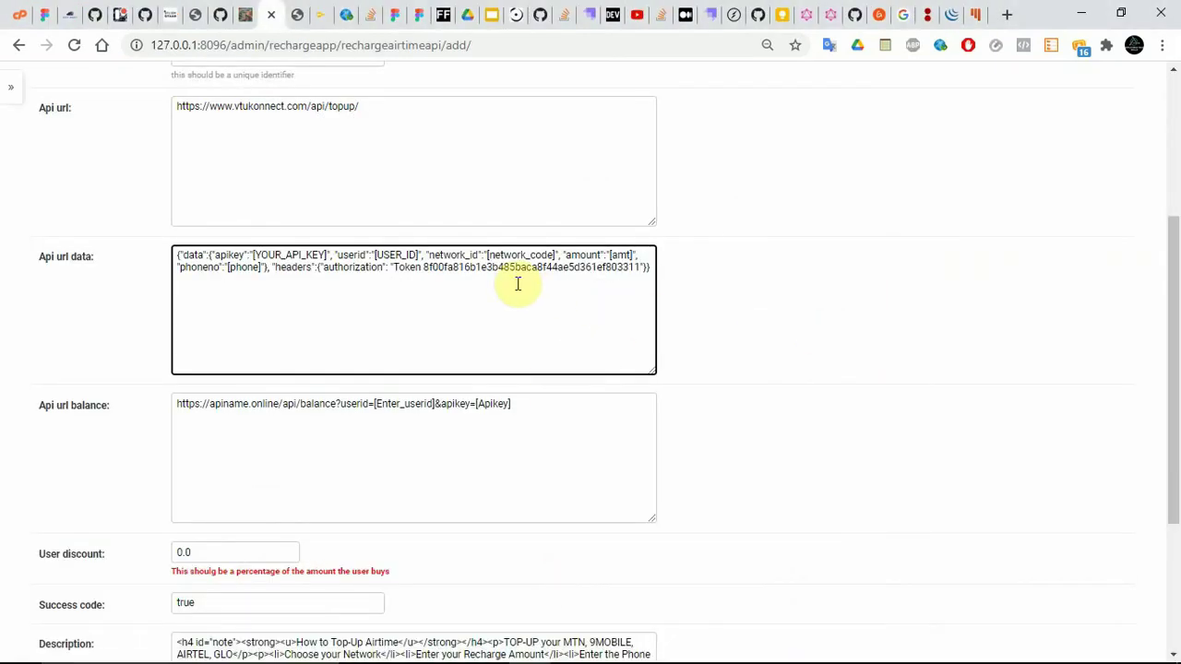
Capitalize the authorization header name in the API URL data so it reads Authorization
click(328, 273)
key(BackSpace)
text(A)
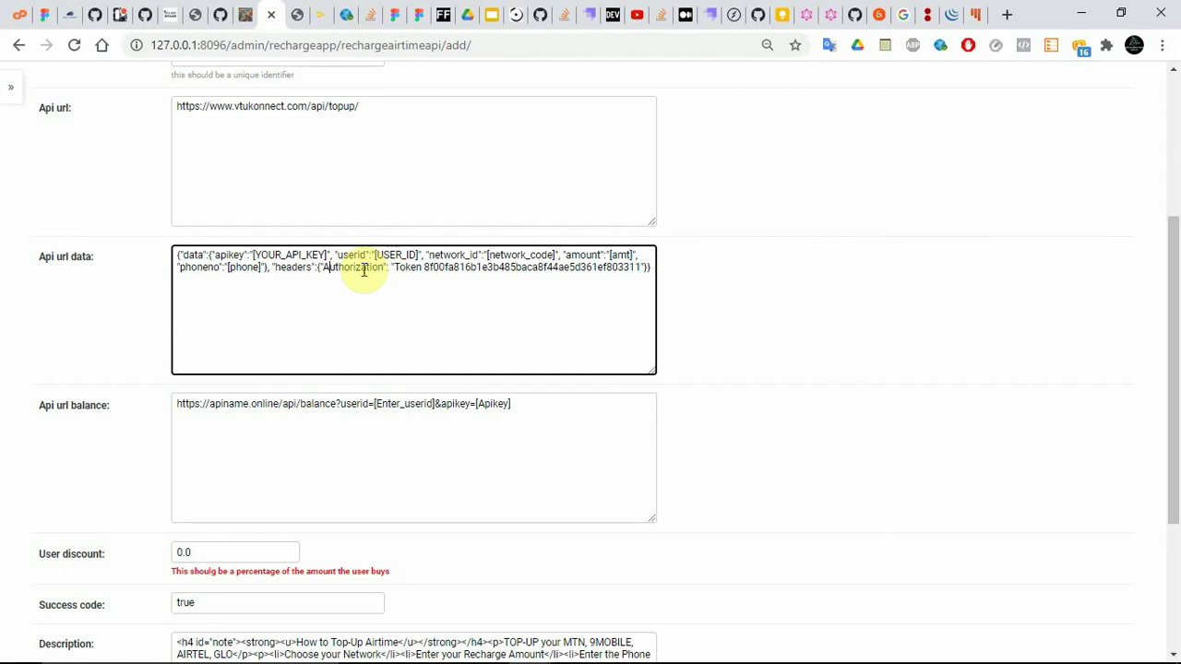
Add the Content-Type: application/json header, copied from the VTUKONNECT airtime example, after the authorization header in the API URL data
click(337, 267)
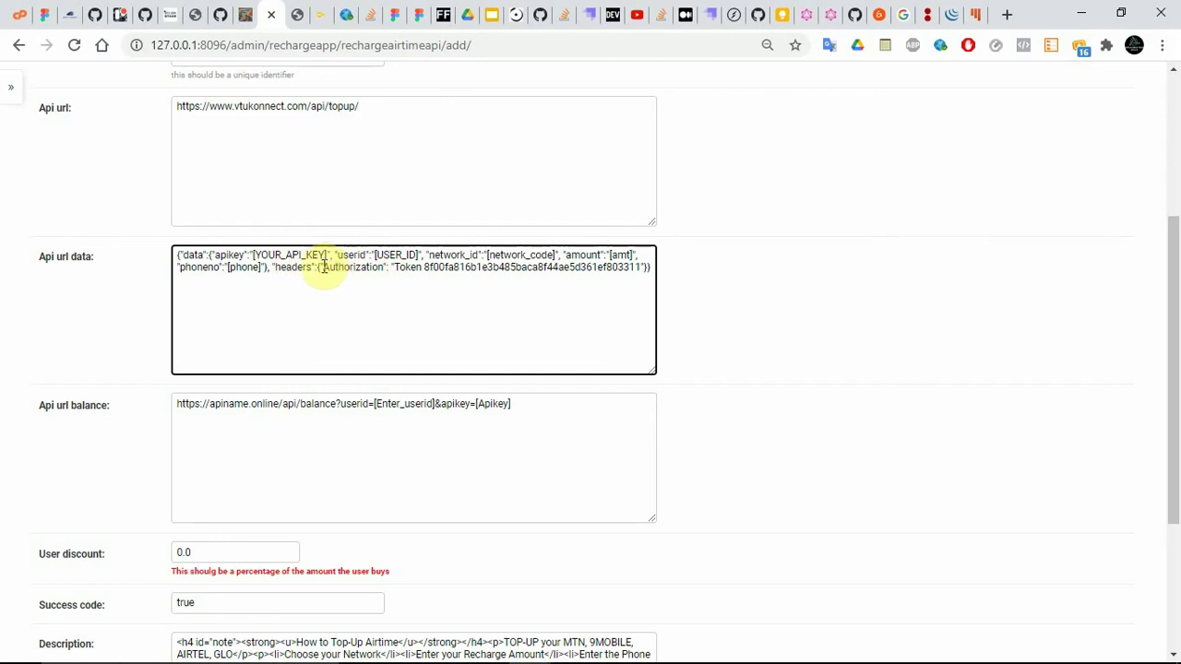
click(320, 16)
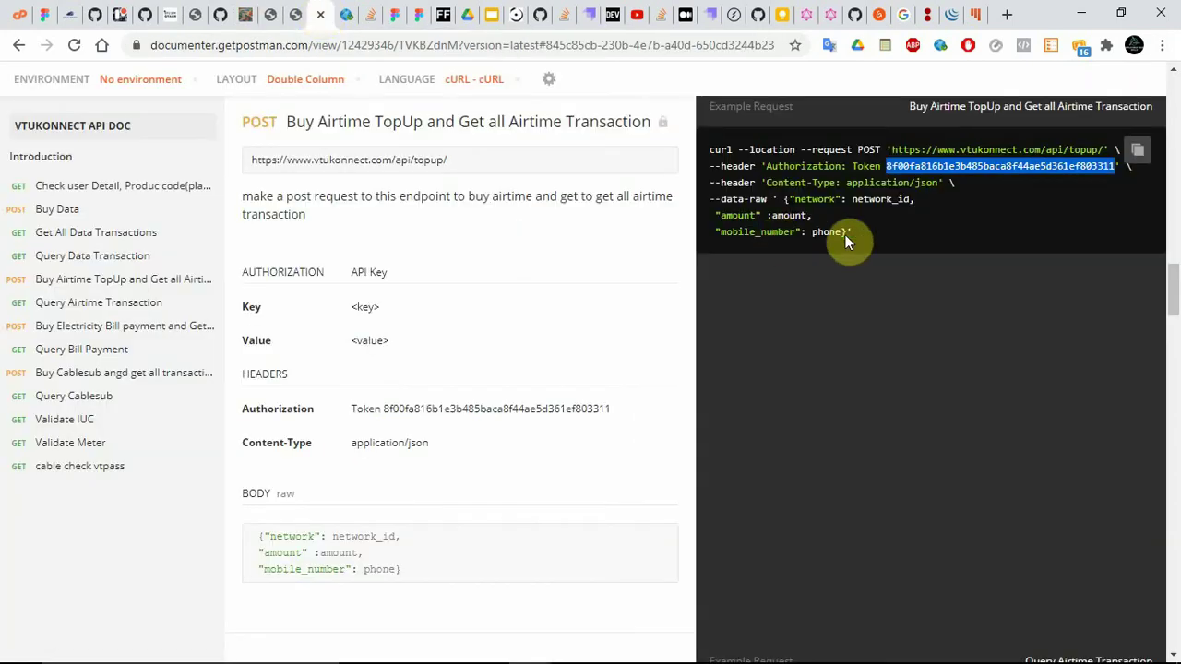
drag(766, 182, 908, 182)
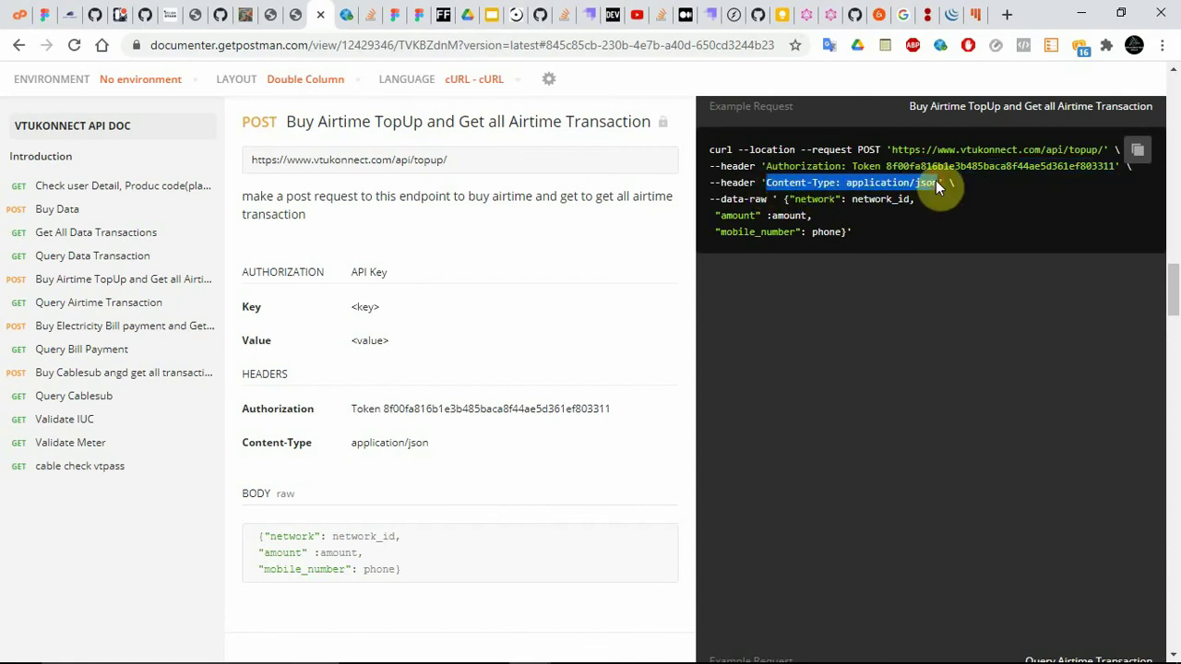
click(296, 14)
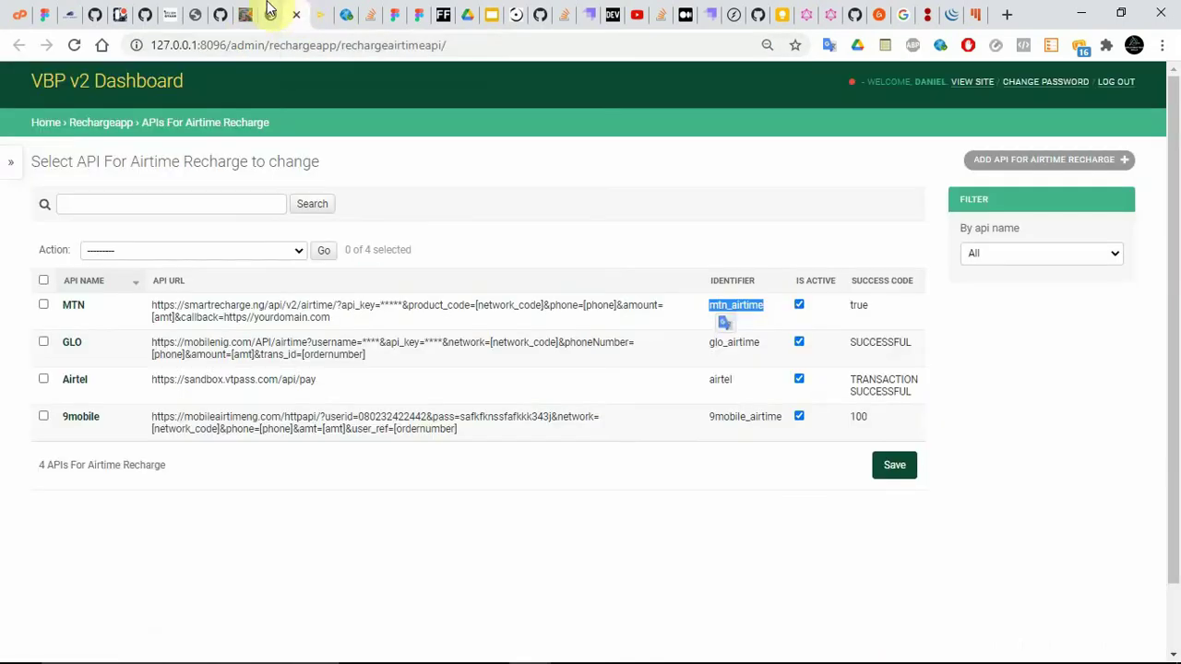
click(268, 13)
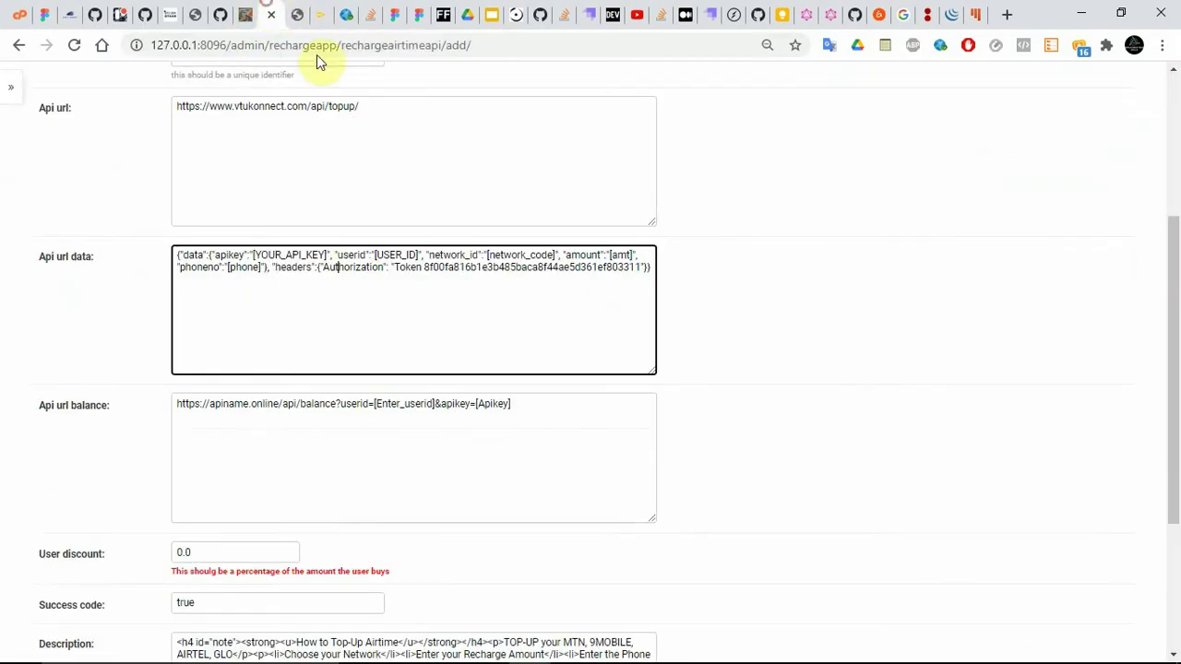
click(643, 267)
text(')
key(Return)
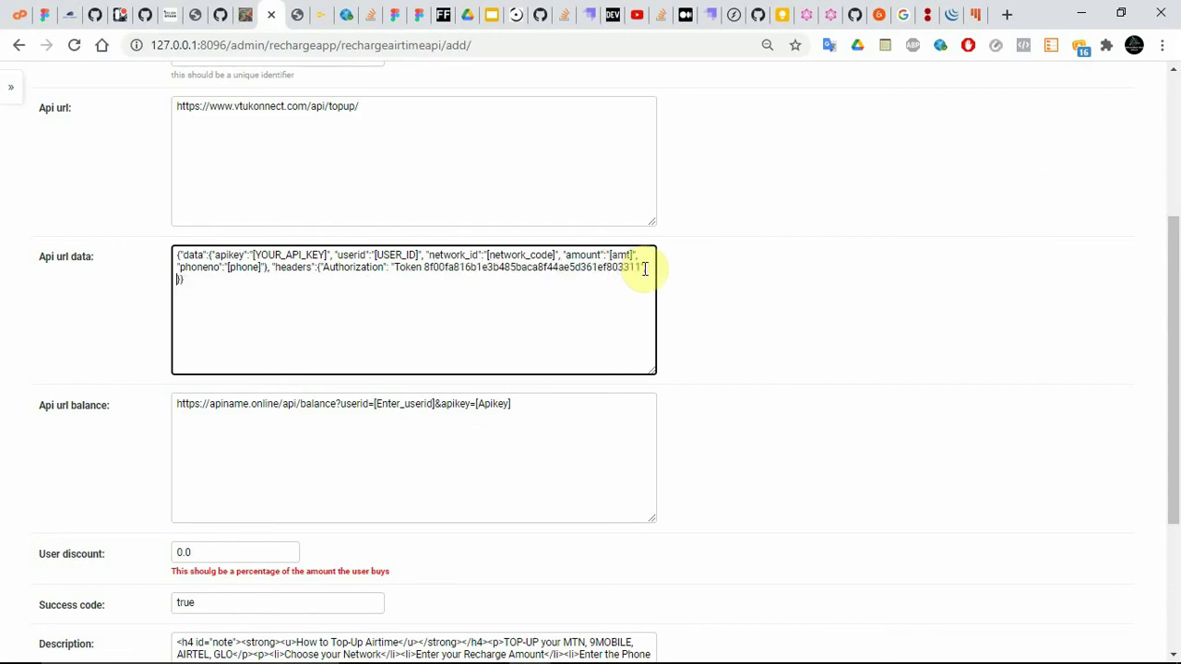
text(")
text(Content-Type: application/json)
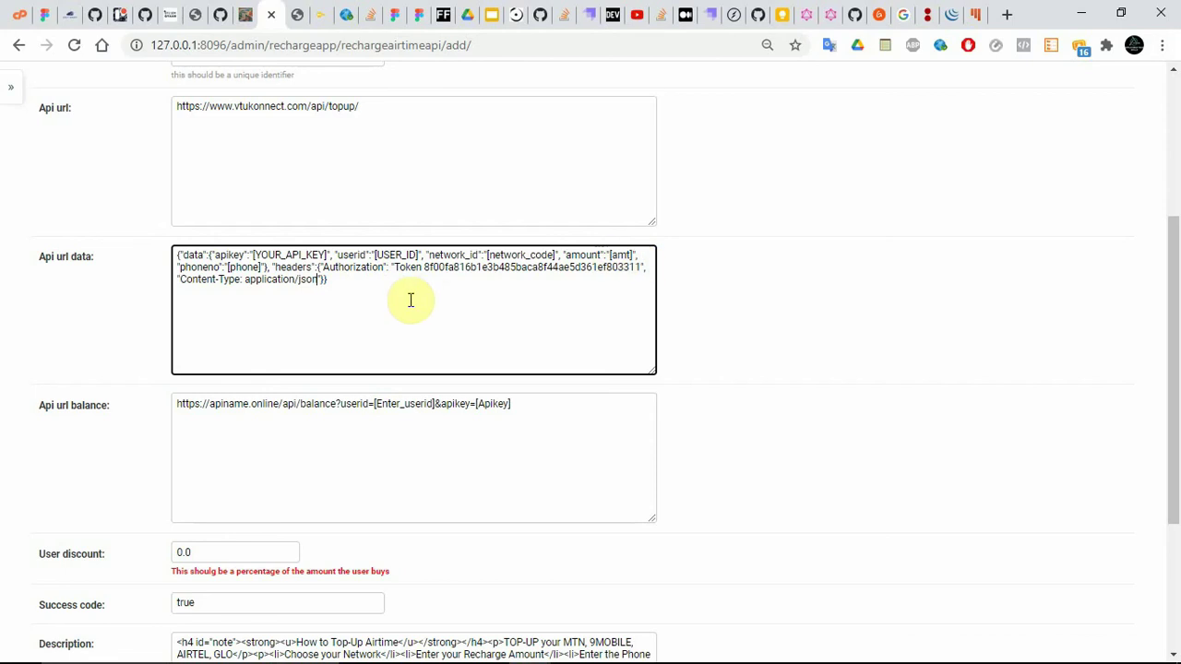
Split the added header in the API URL data into the quoted key "Content-Type" and the quoted value "application/json"
text(":)
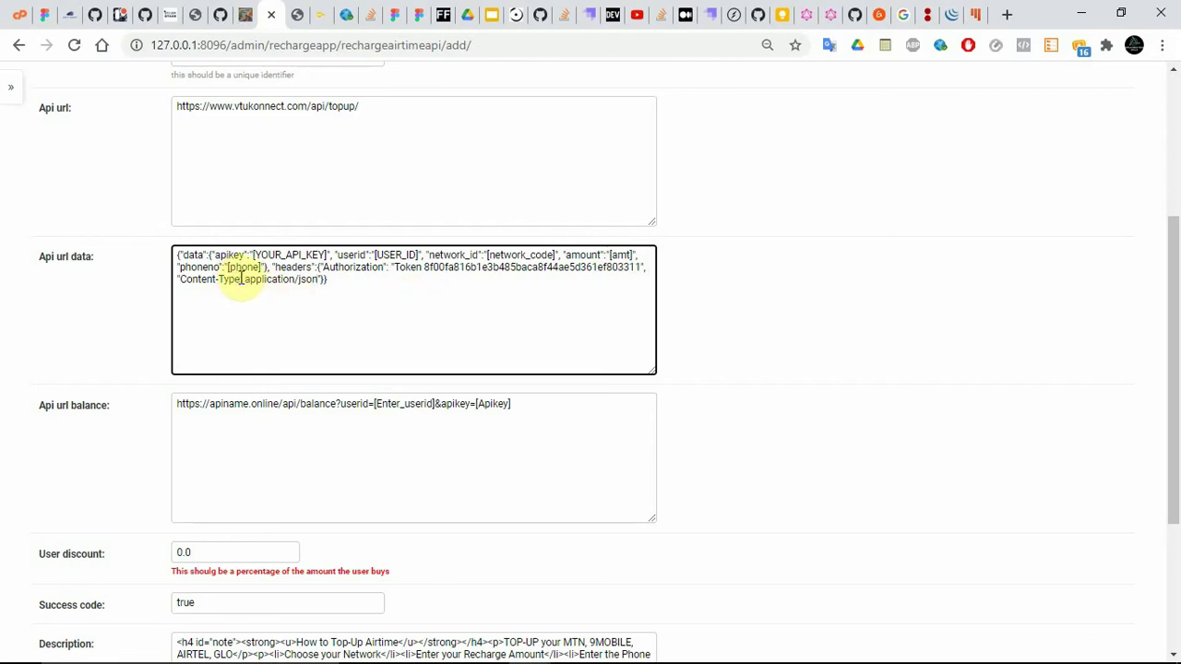
text(")
key(Right)
key(BackSpace)
text(:)
key(Right)
text(")
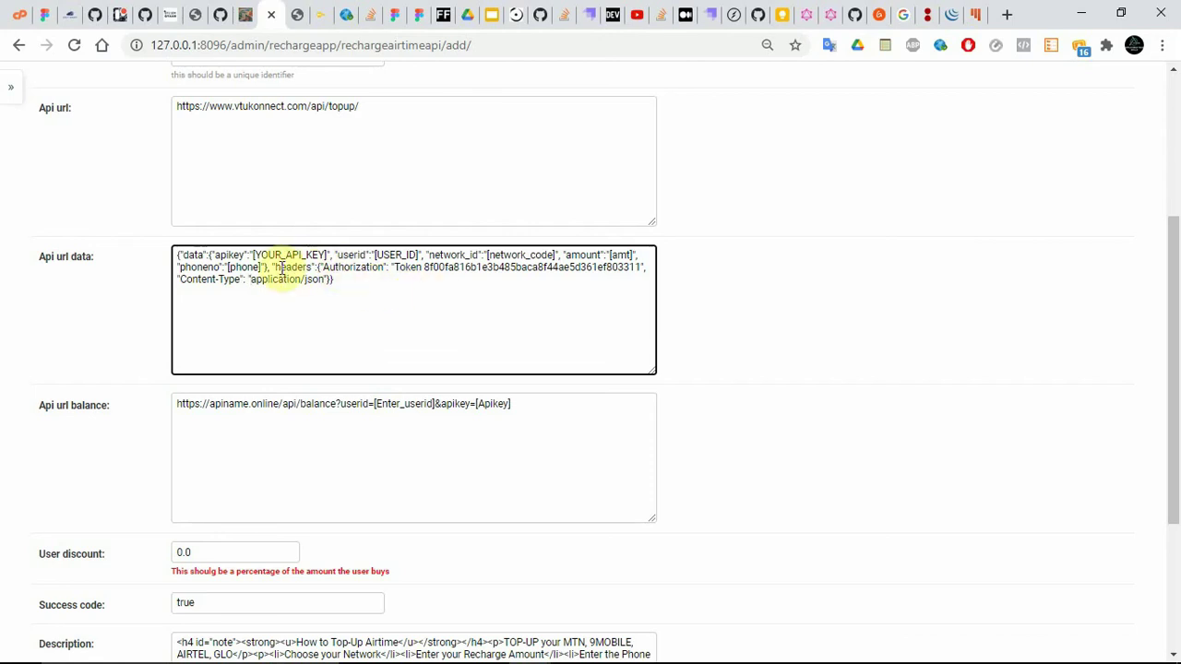
Following the airtime example's request body, remove the apikey and userid entries from the API URL data and rename network_id to network
click(325, 7)
click(325, 7)
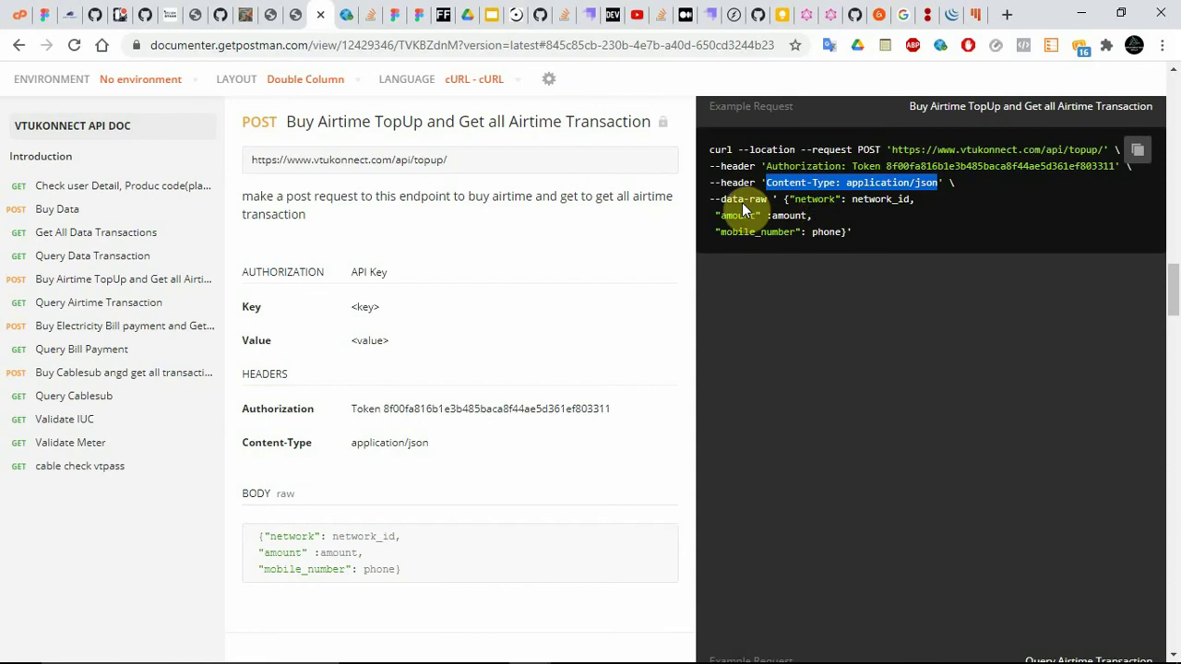
double_click(810, 202)
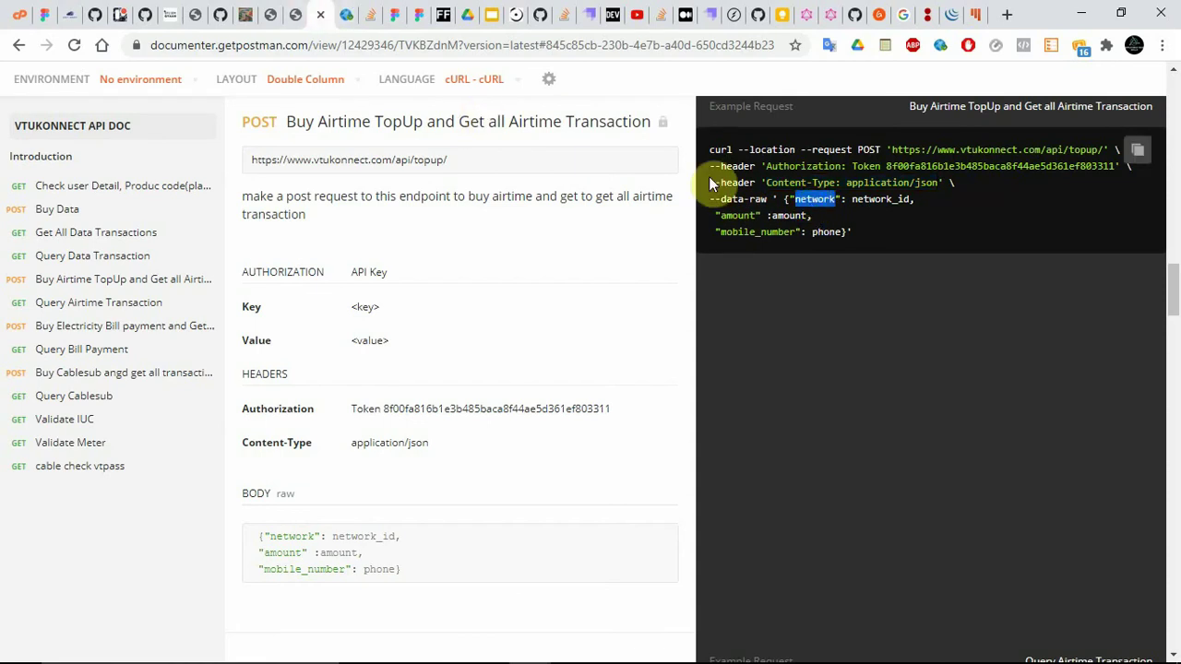
click(278, 13)
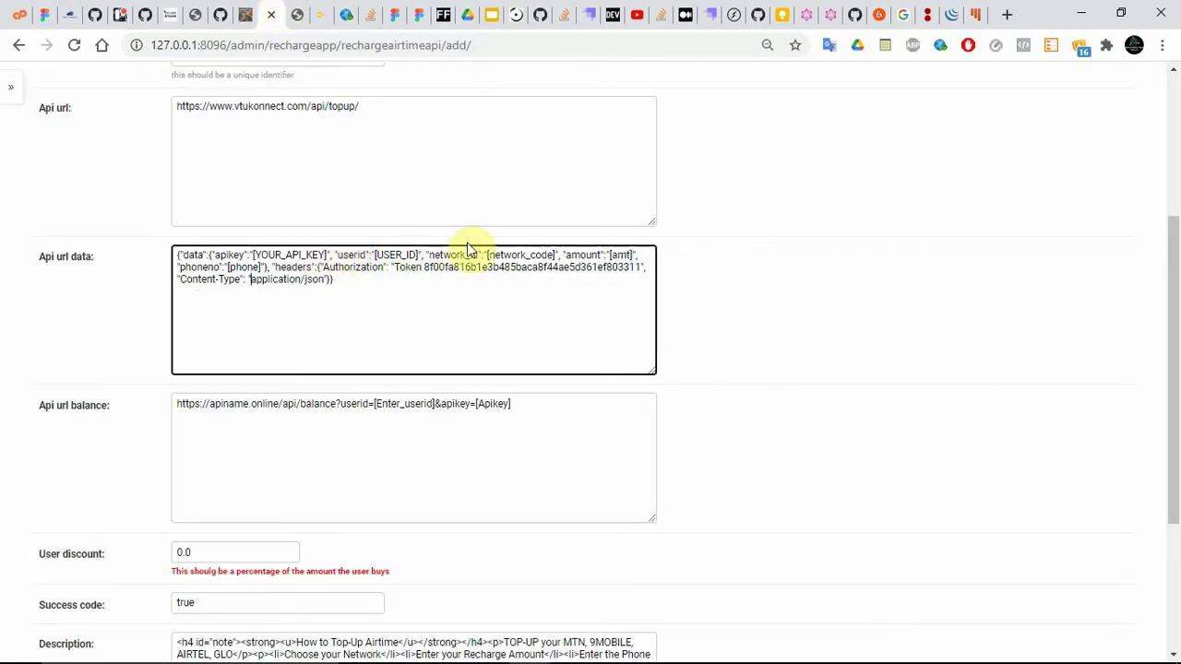
drag(427, 256, 211, 248)
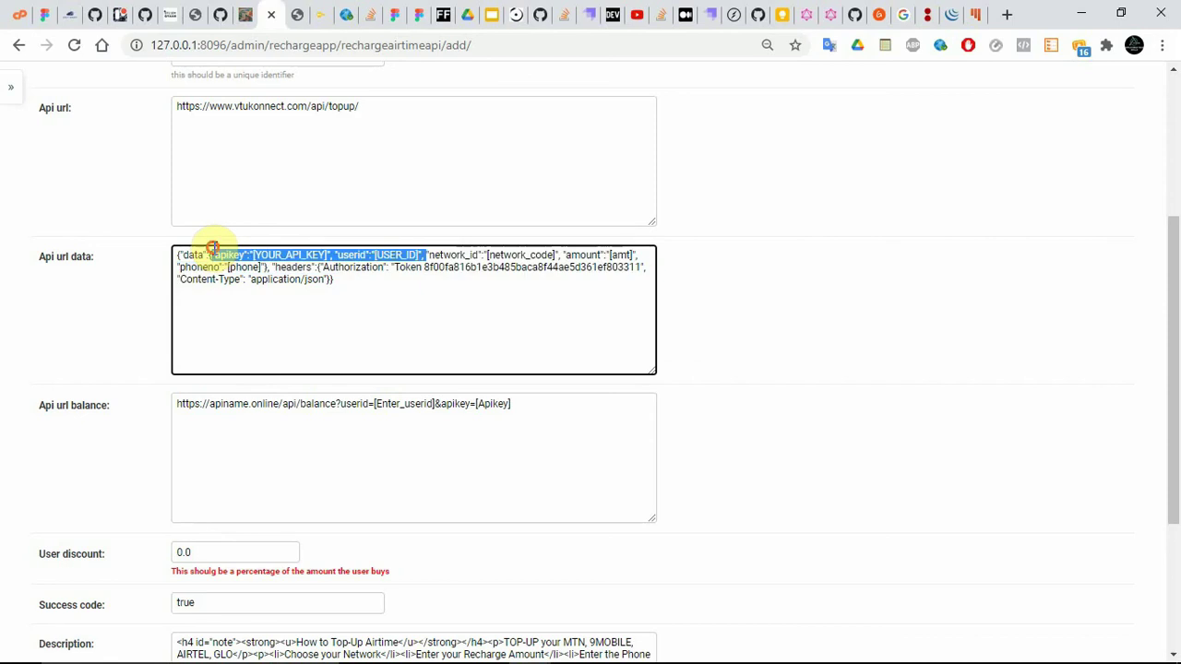
key(BackSpace)
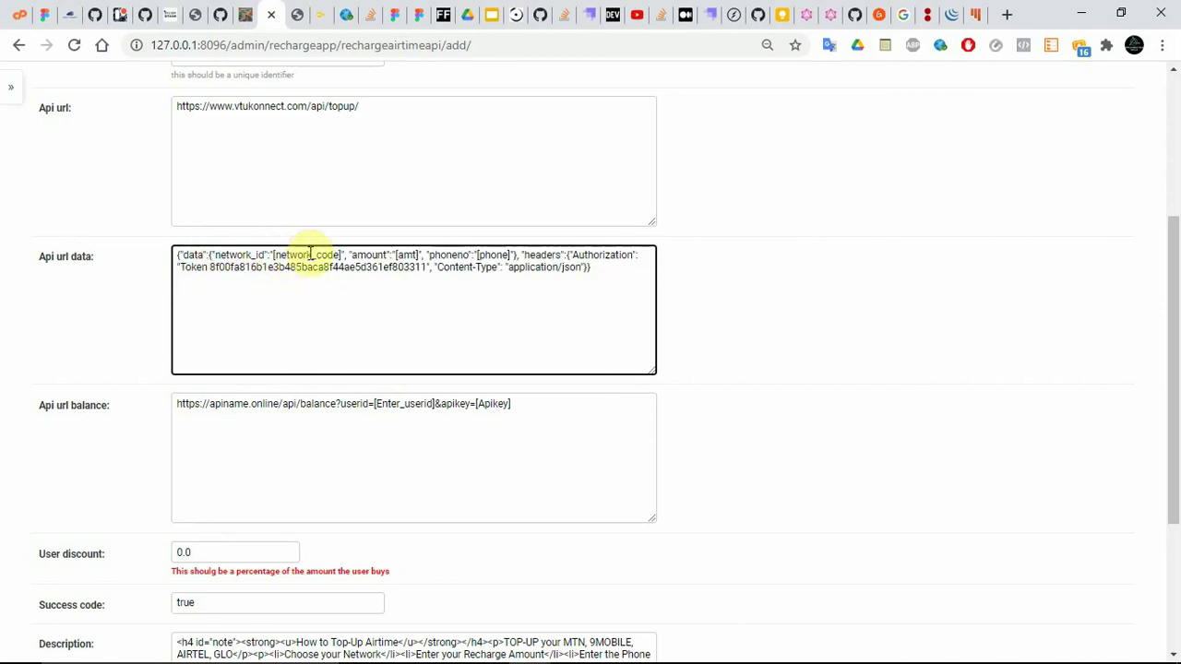
double_click(238, 257)
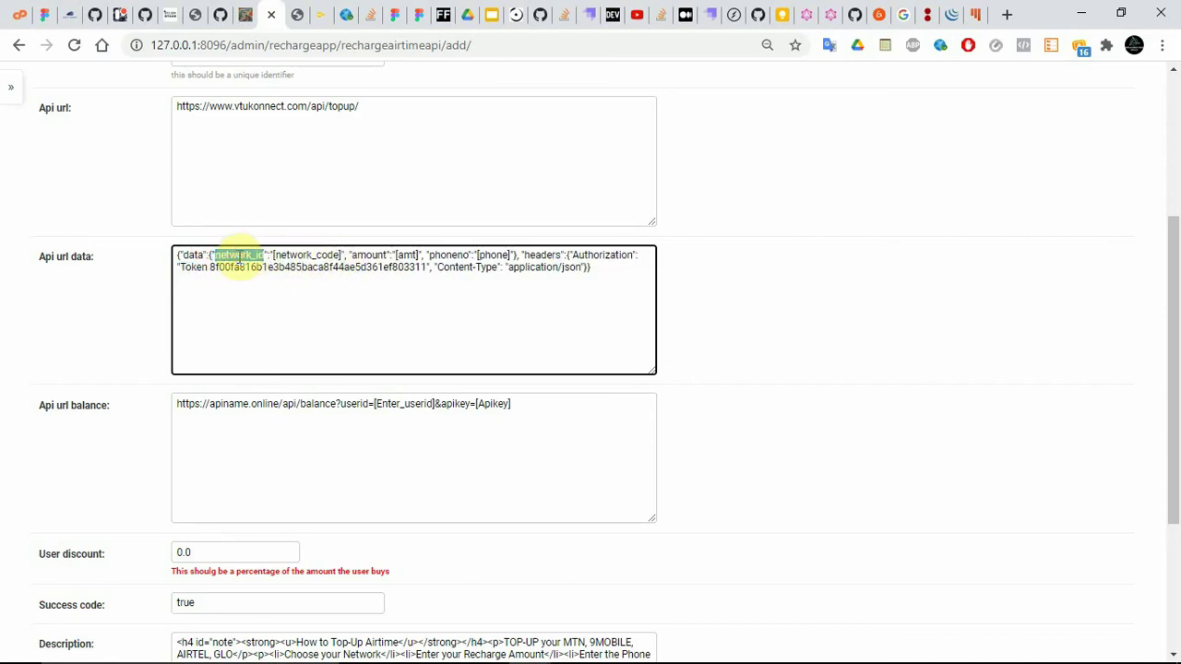
text(network)
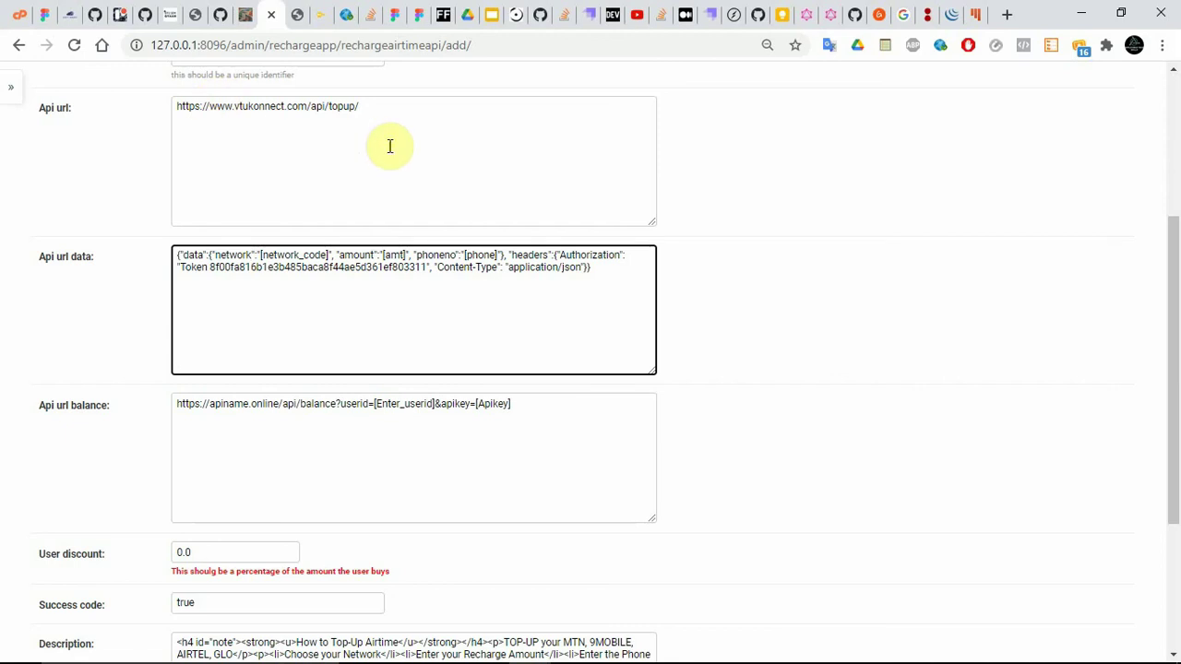
Look through the VTUKONNECT documentation, from the user detail and product code section to the data endpoints, for the network ID values
drag(1174, 277, 1177, 205)
scroll(1172, 226, down, 2)
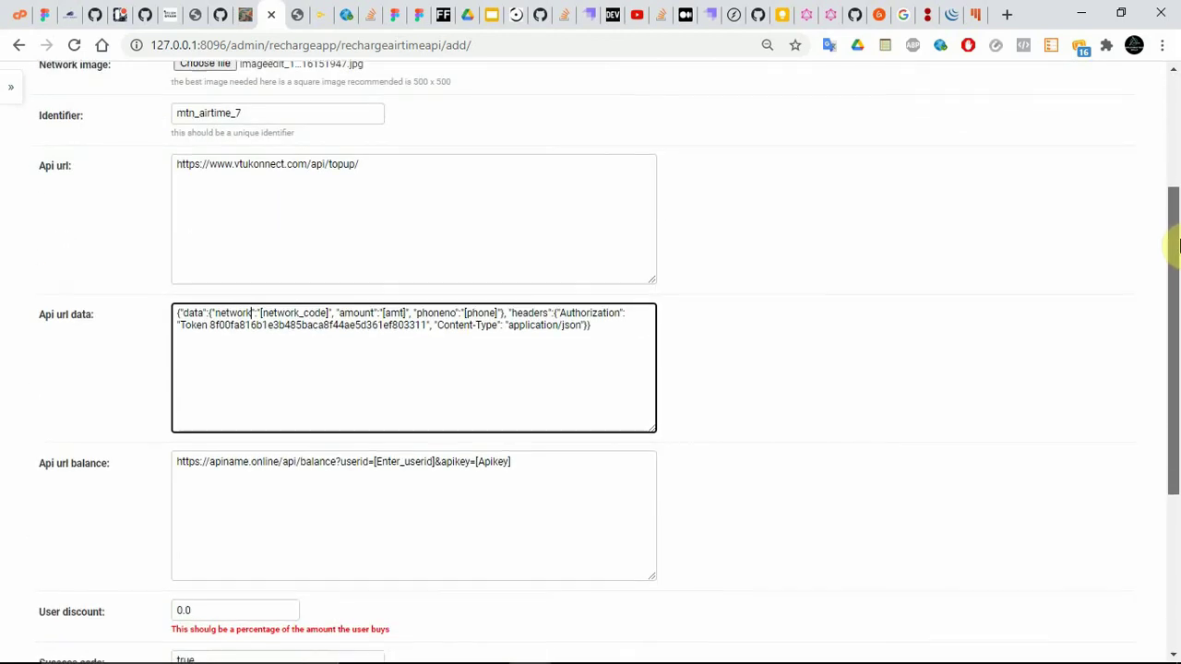
click(323, 14)
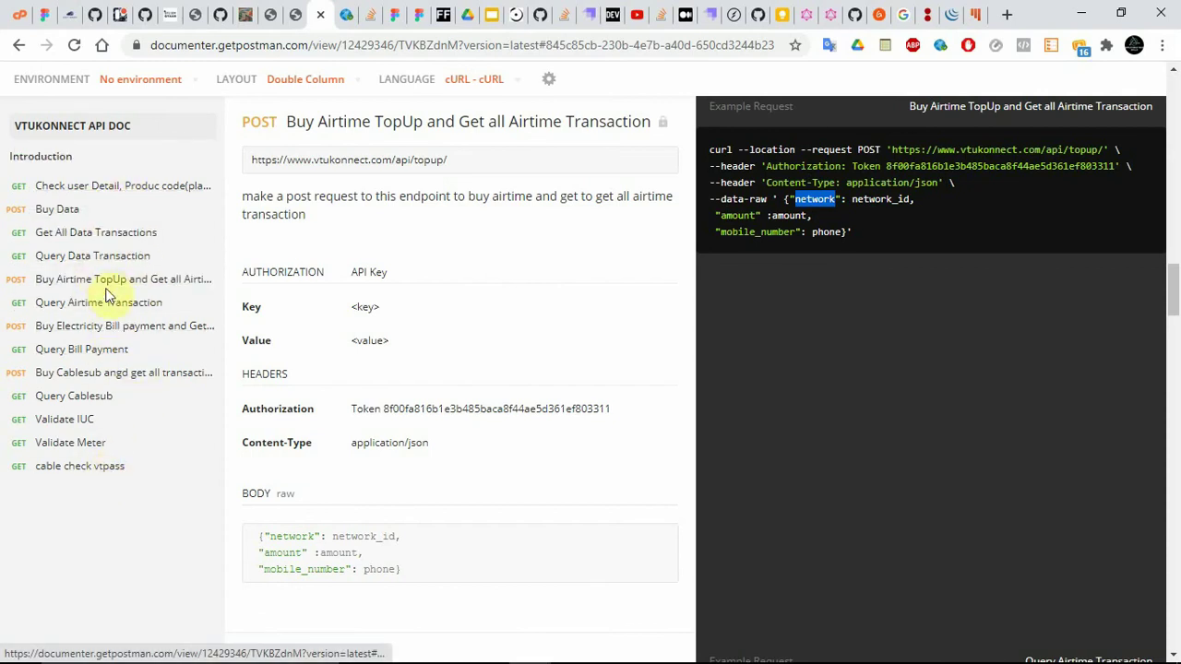
click(480, 273)
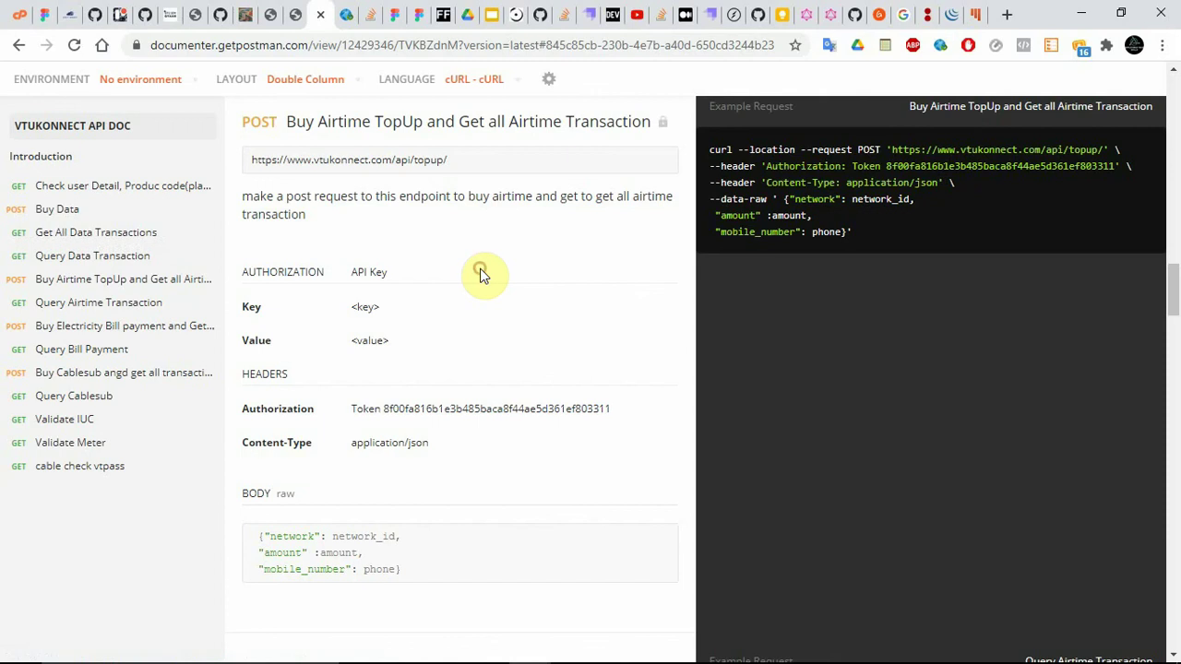
click(193, 188)
scroll(468, 359, down, 1)
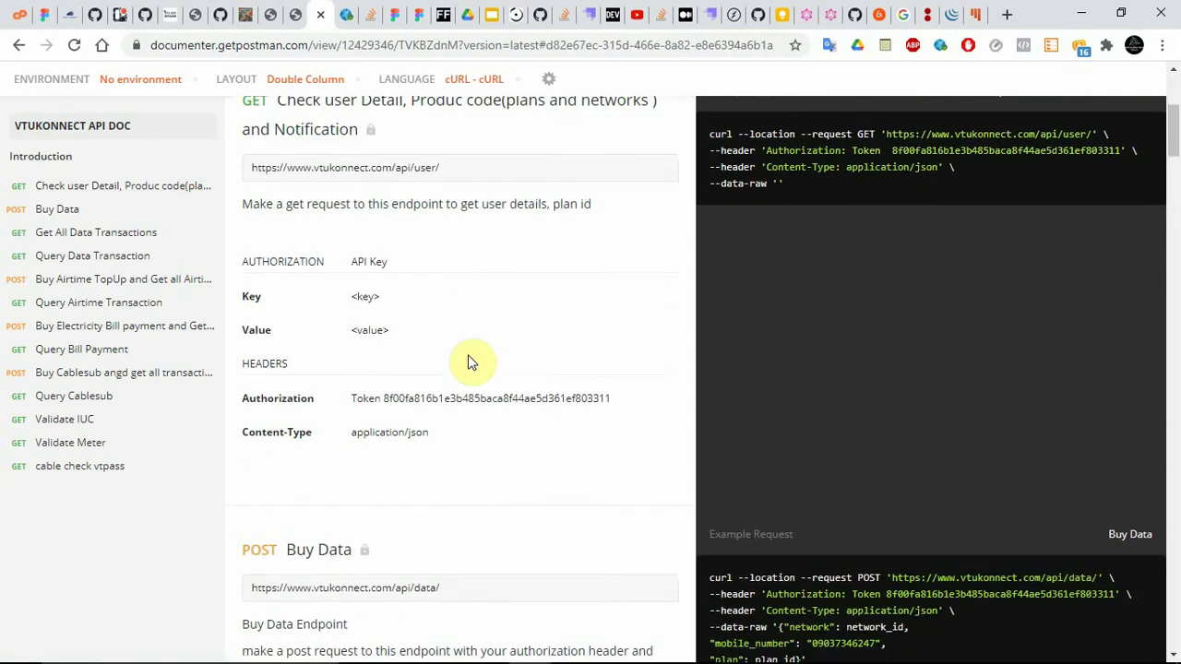
scroll(468, 361, down, 6)
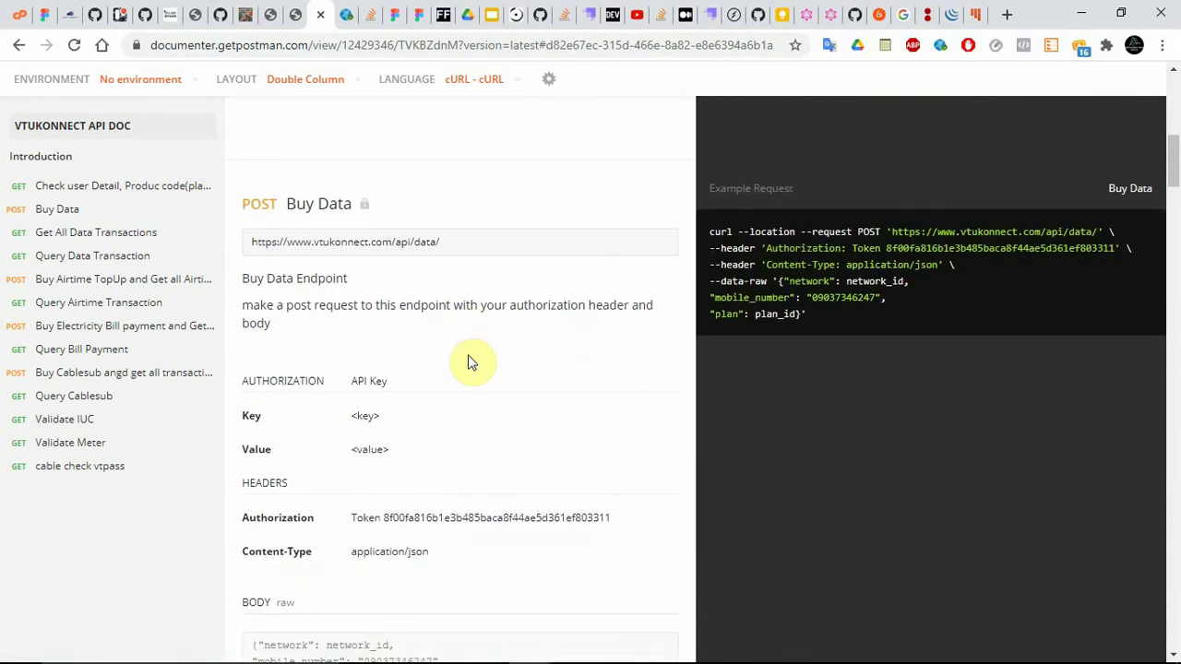
scroll(468, 362, down, 3)
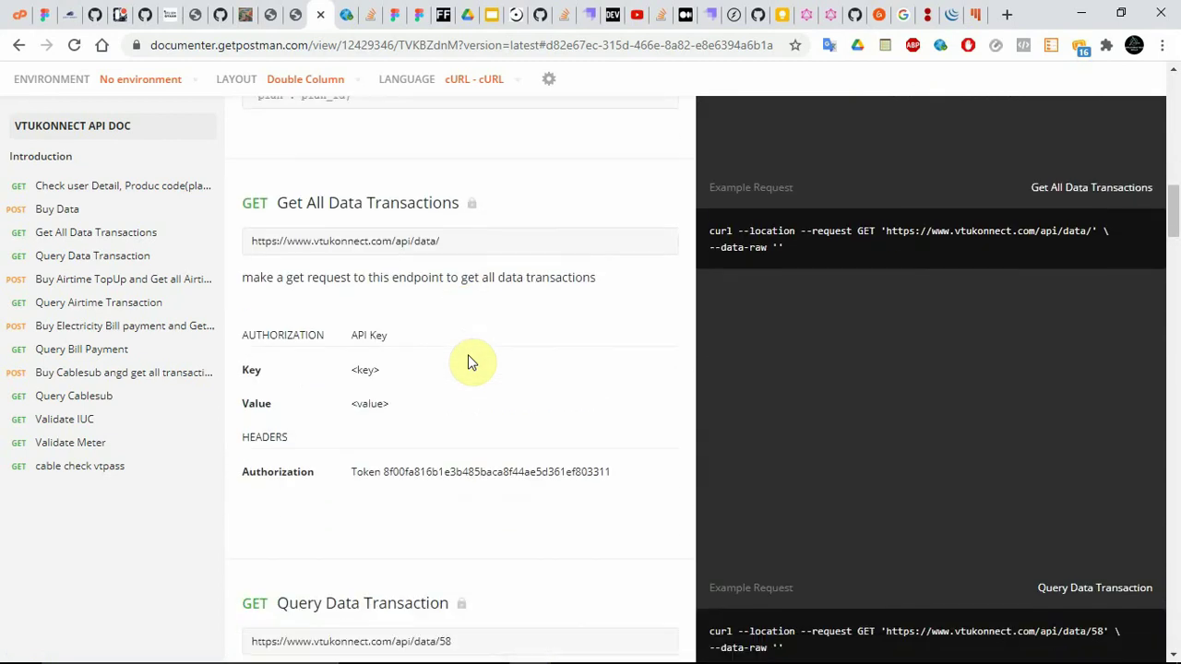
scroll(468, 362, down, 1)
scroll(468, 362, up, 3)
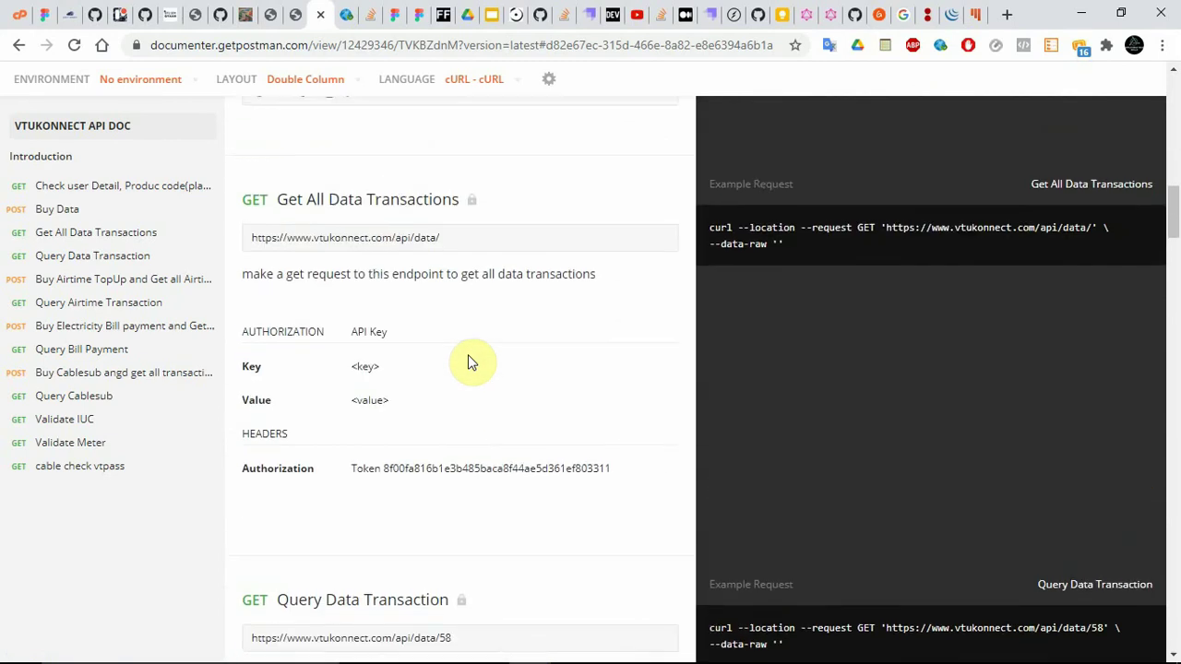
scroll(468, 361, up, 4)
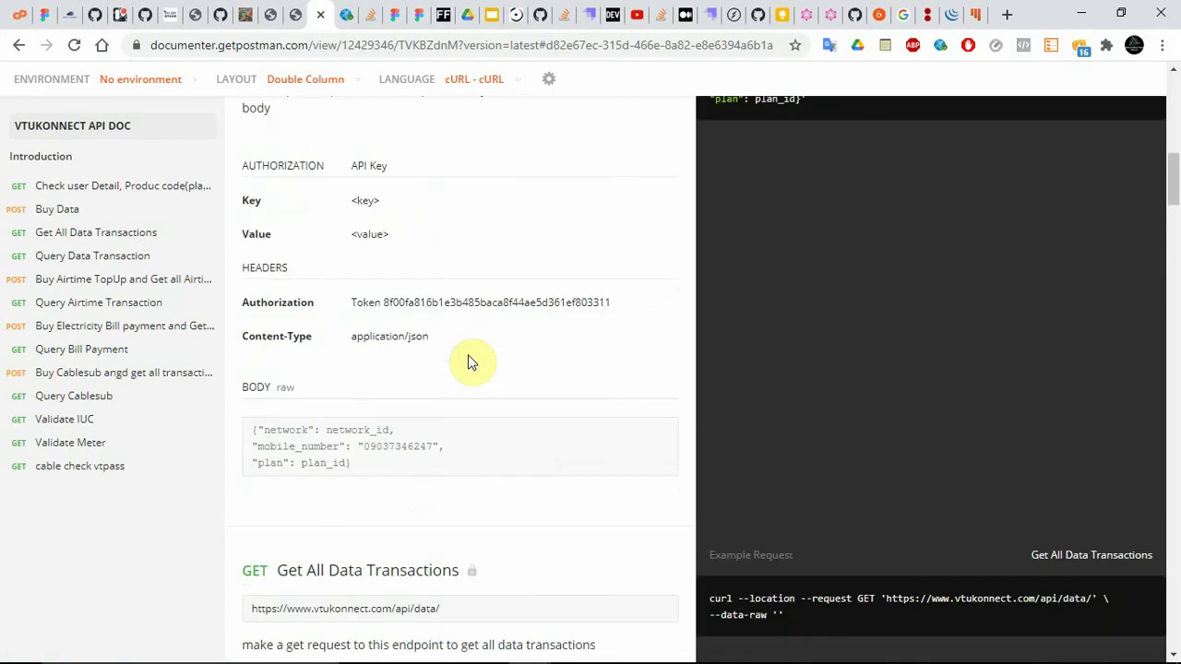
scroll(468, 361, up, 4)
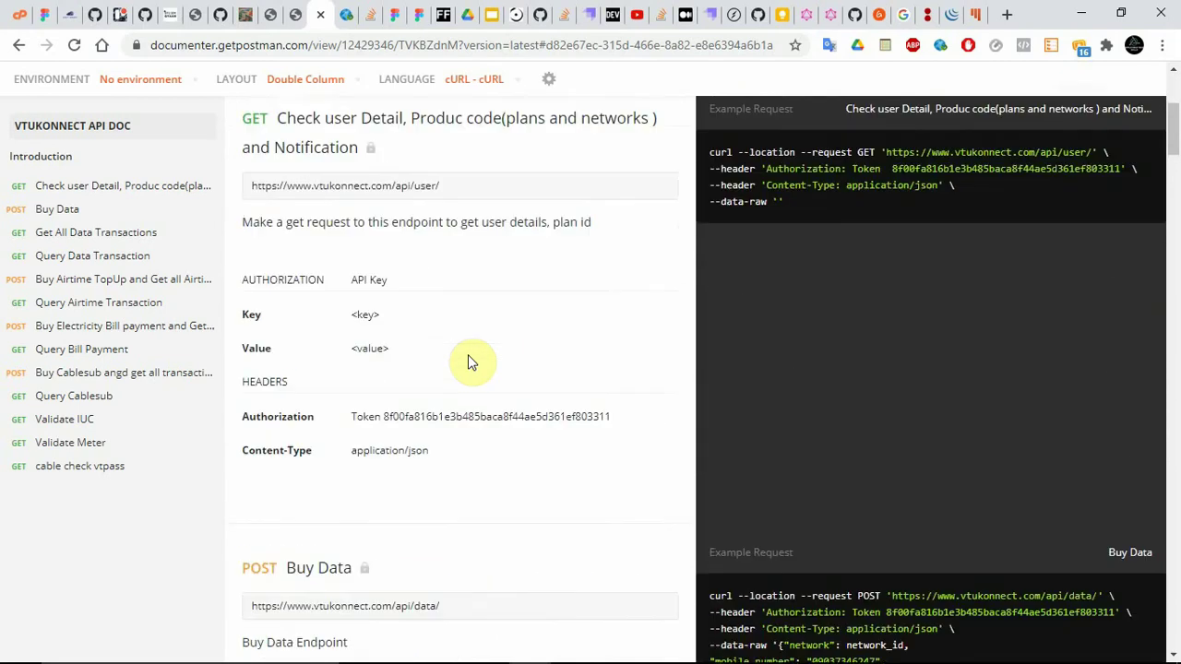
scroll(468, 361, down, 1)
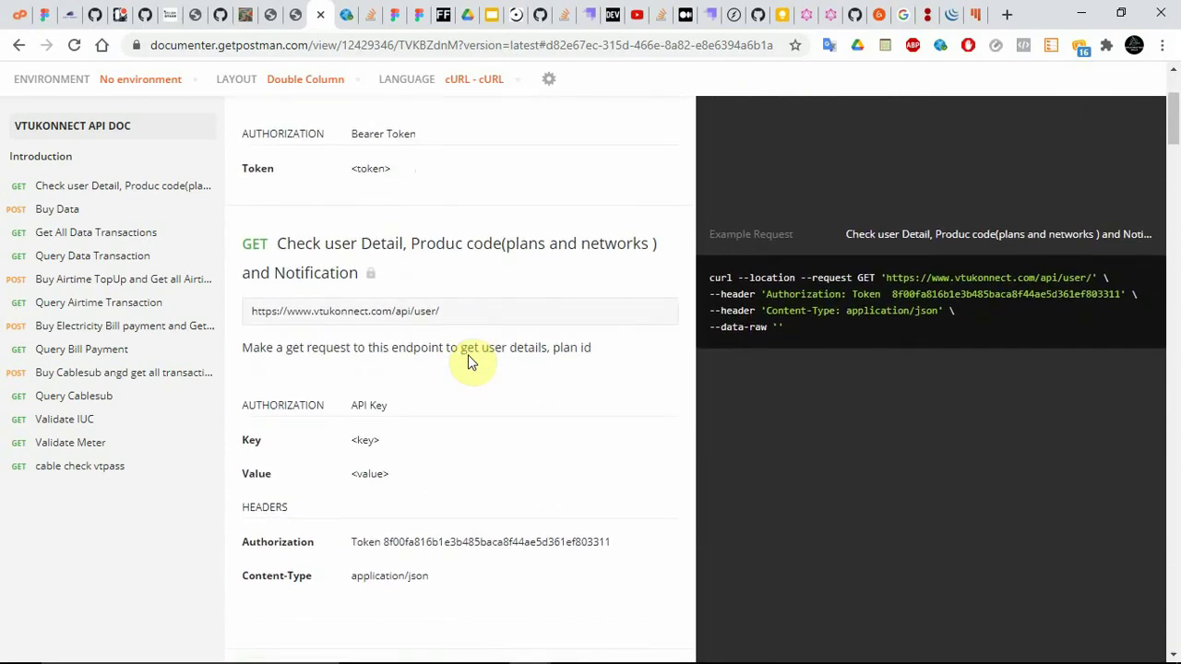
scroll(468, 362, down, 2)
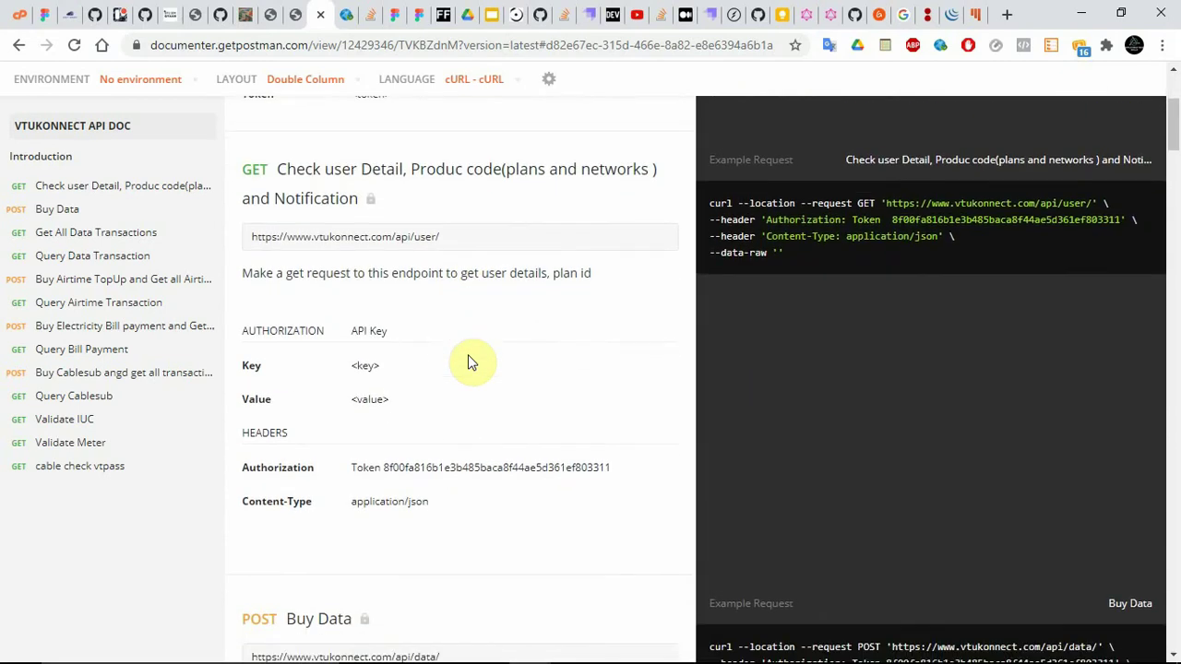
scroll(468, 362, up, 1)
scroll(468, 355, up, 1)
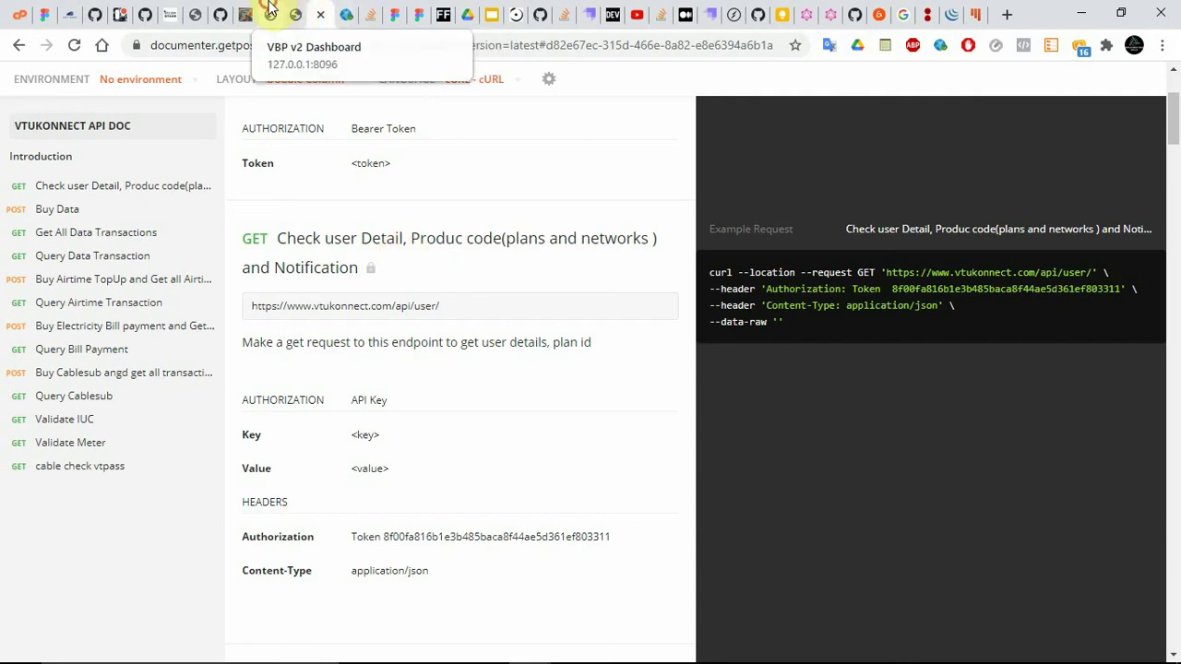
Replace the [network_code] placeholder in the API URL data with the network value 1
click(271, 8)
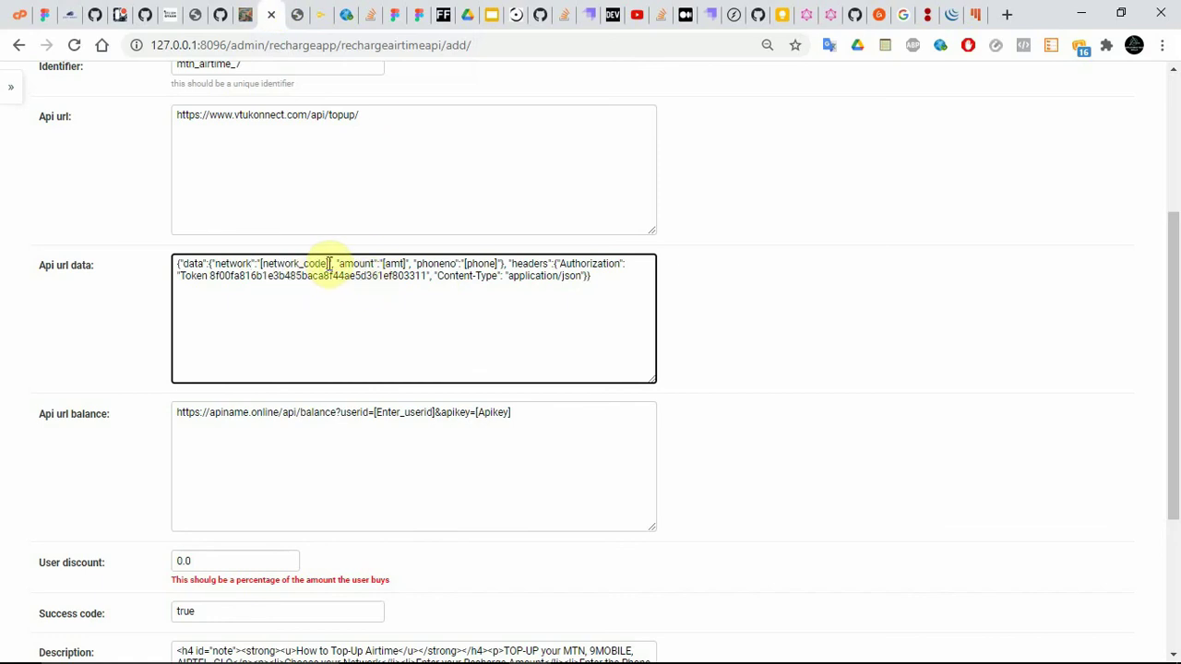
drag(327, 264, 266, 265)
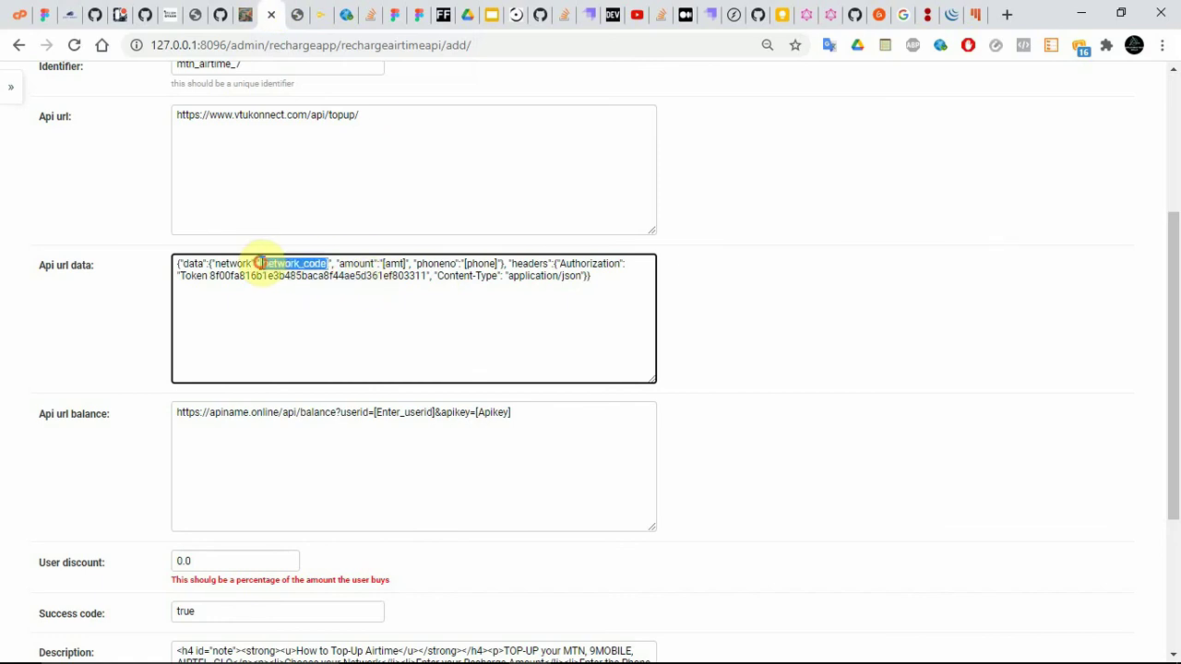
key(BackSpace)
text(1)
key(Delete)
key(Left)
key(BackSpace)
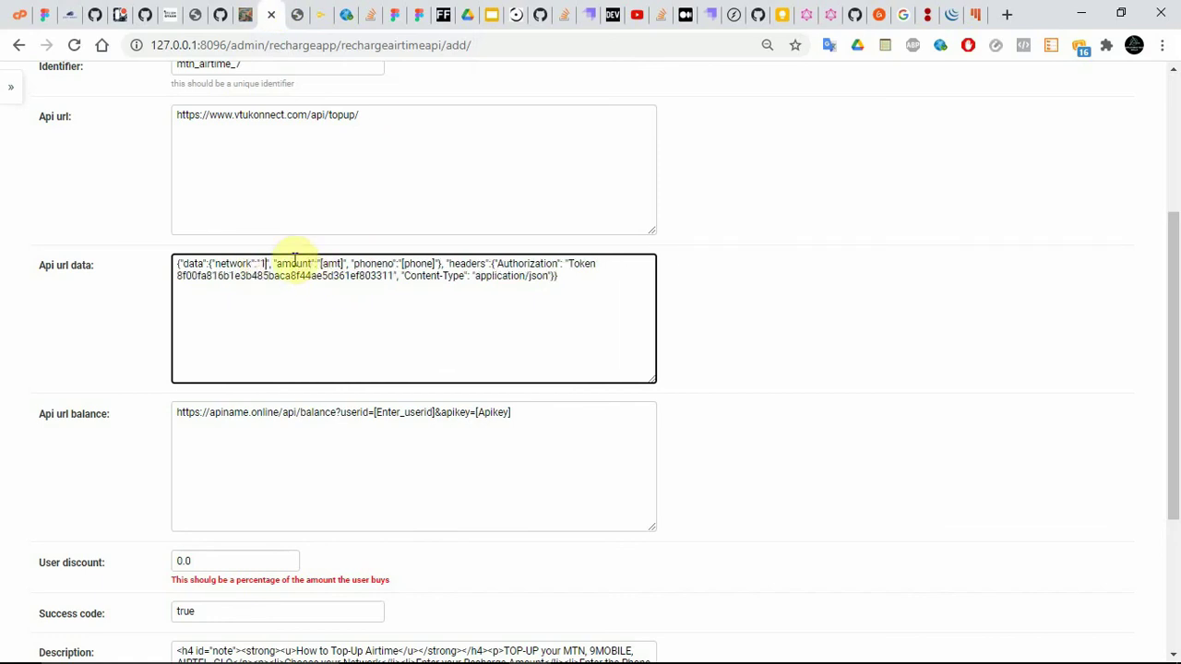
Replace the amount key in the API URL data with amount copied from the Buy Airtime TopUp example request in the VTUKONNECT documentation
click(304, 16)
click(312, 16)
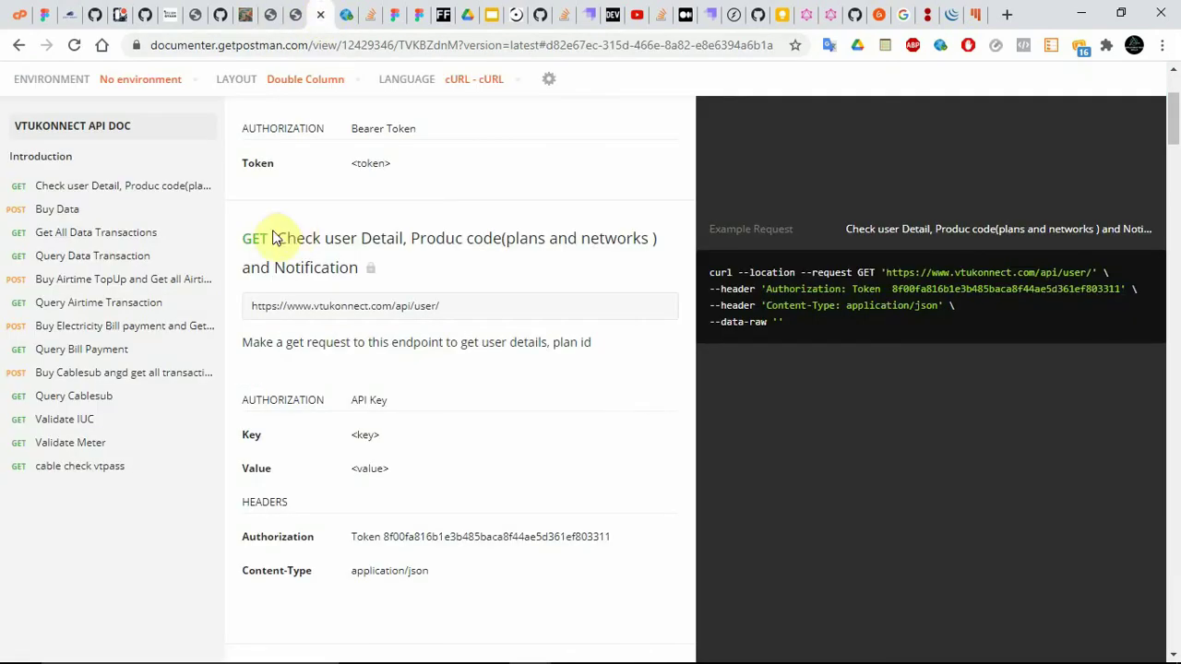
click(115, 278)
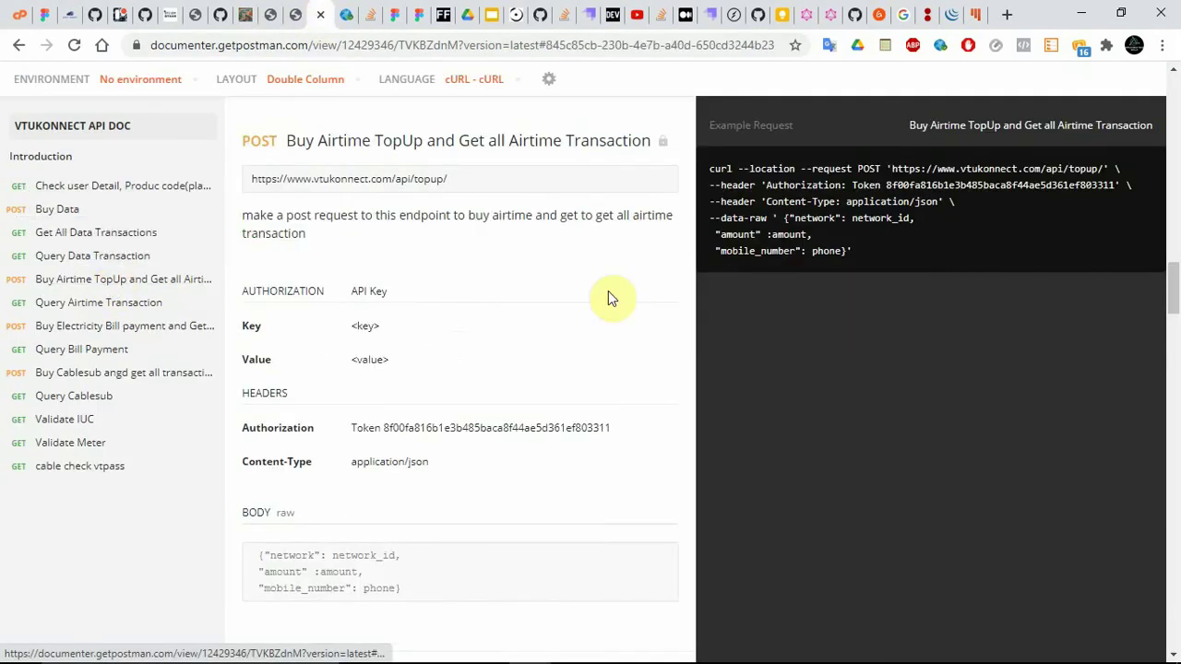
double_click(745, 242)
key(ctrl+c)
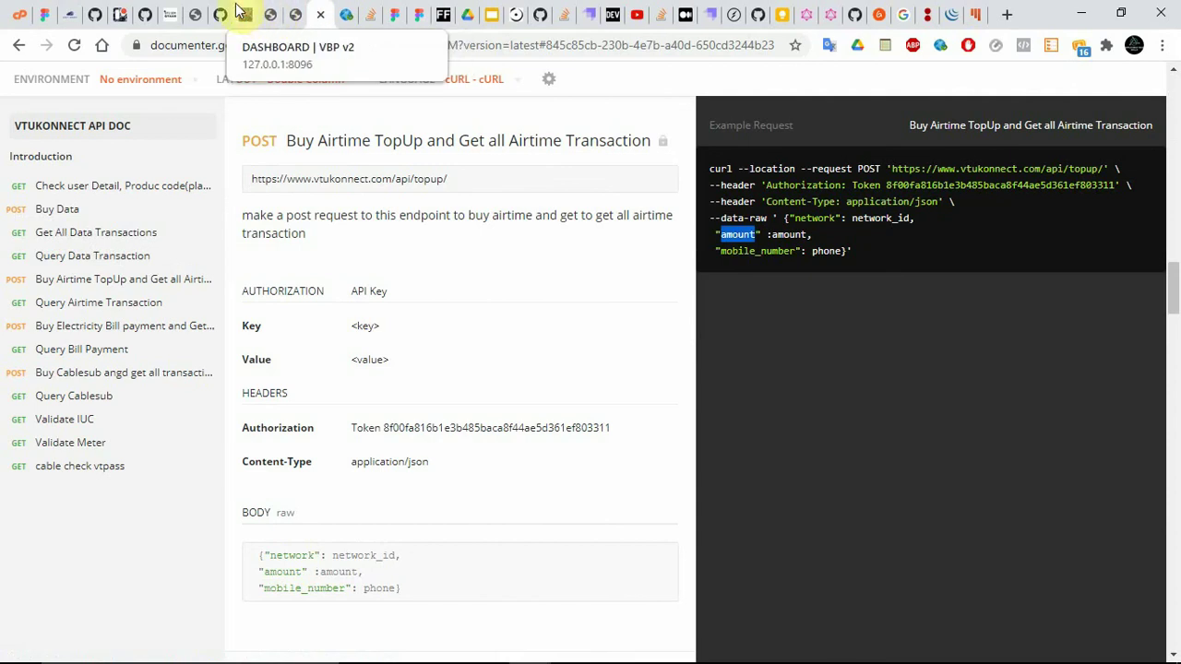
click(273, 10)
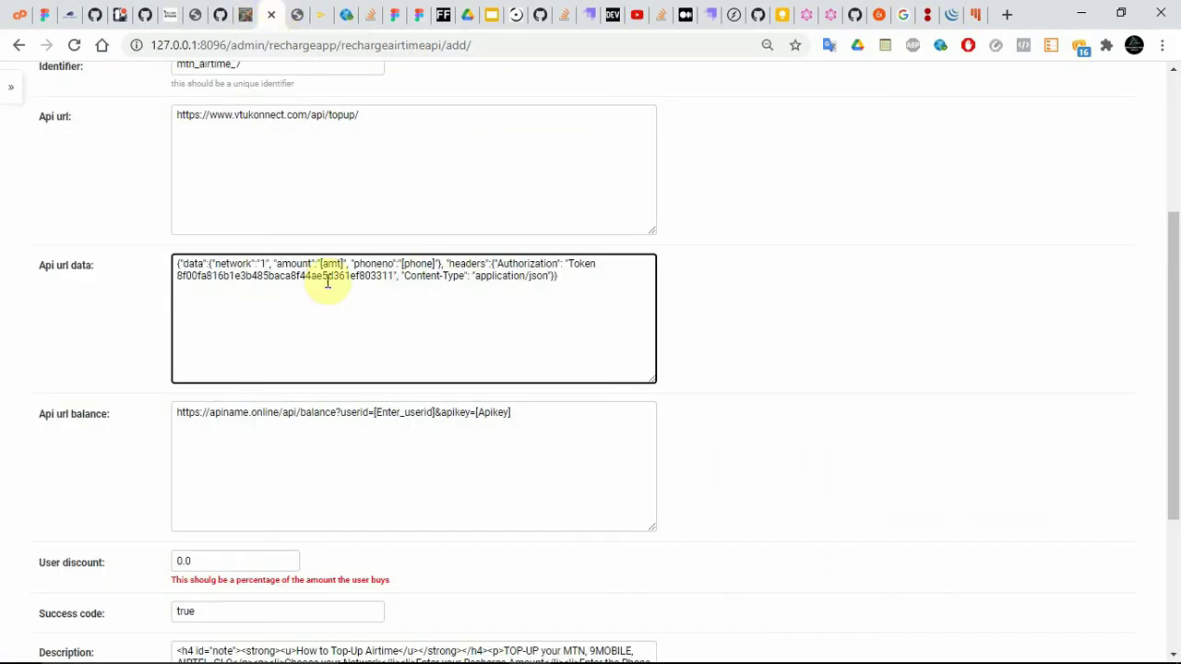
double_click(295, 264)
key(ctrl+v)
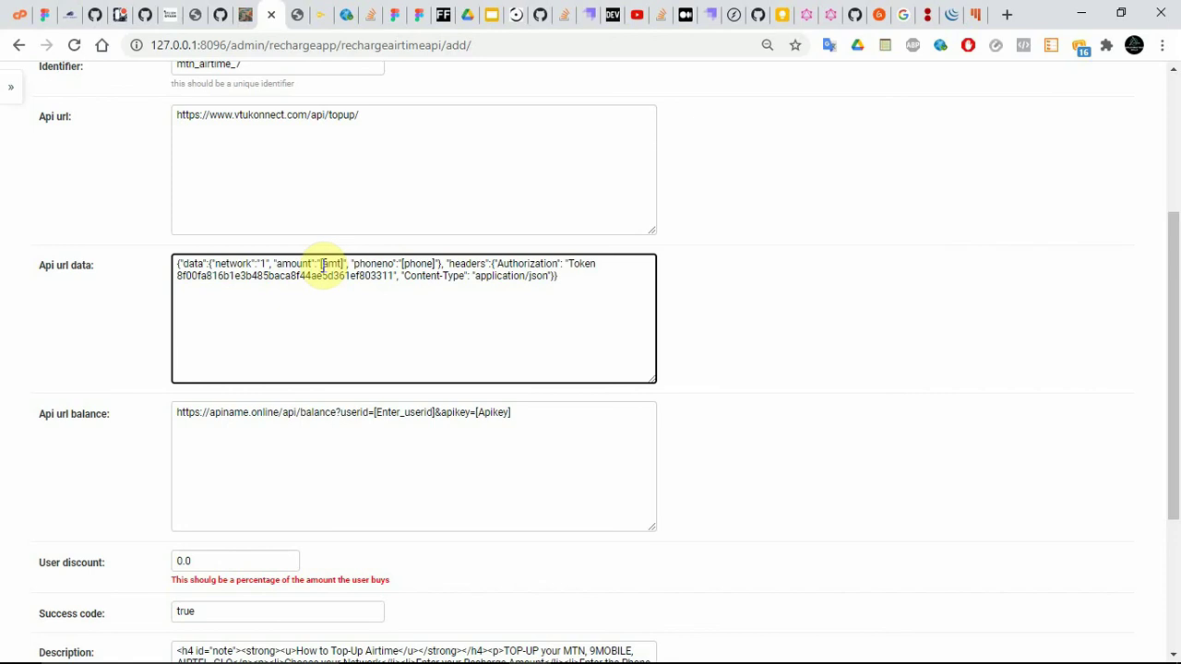
Replace the phoneno key in the API URL data with mobile_number copied from the documentation's airtime example request
click(318, 11)
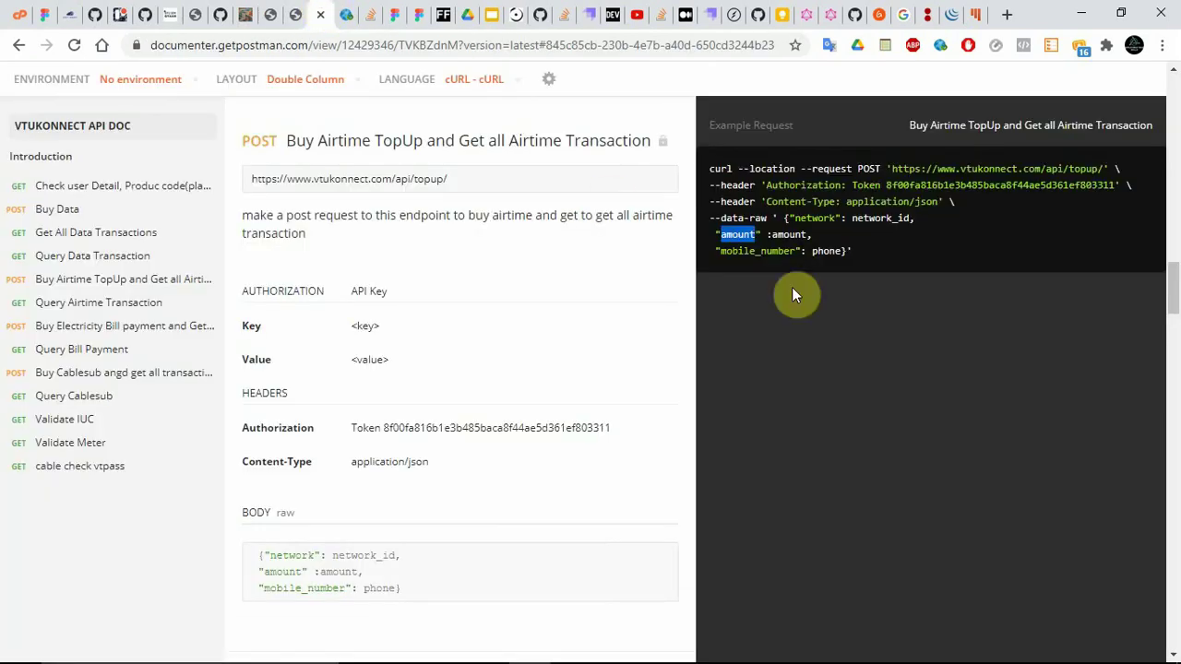
double_click(753, 250)
key(ctrl+c)
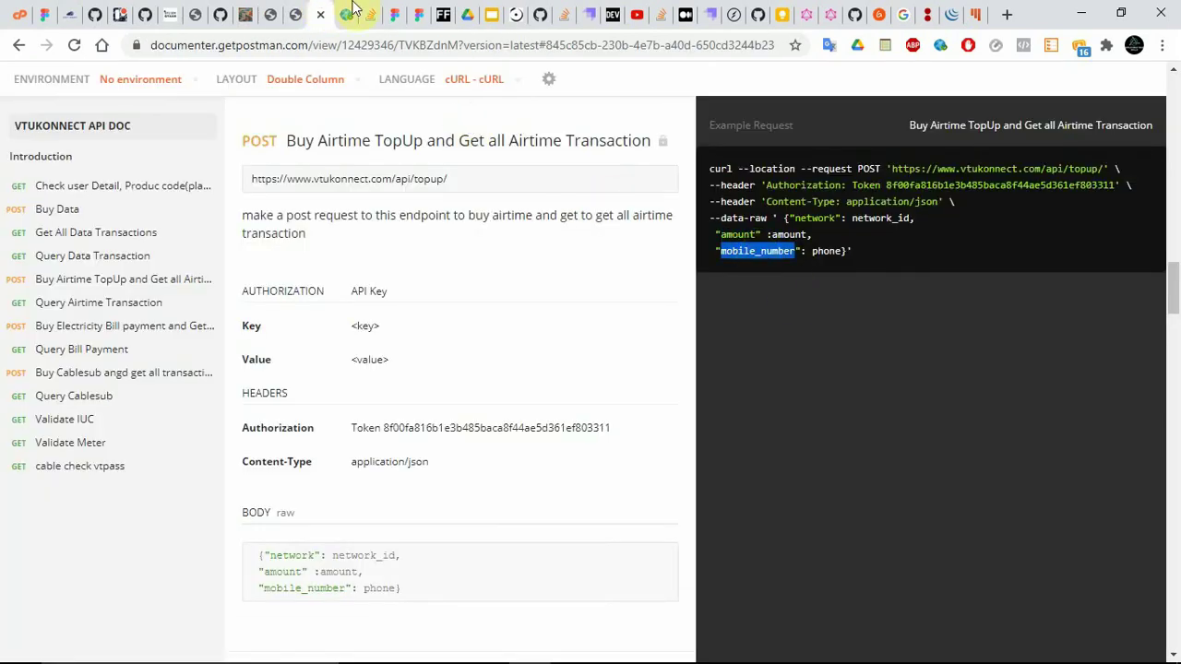
click(296, 16)
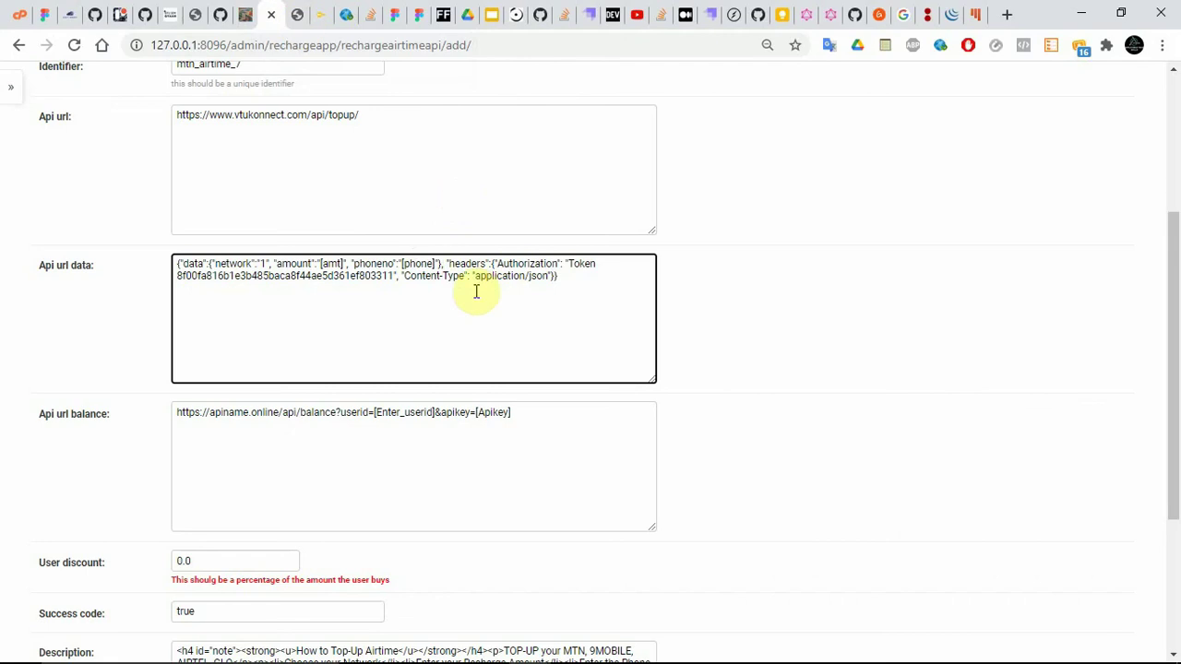
double_click(374, 264)
key(ctrl+v)
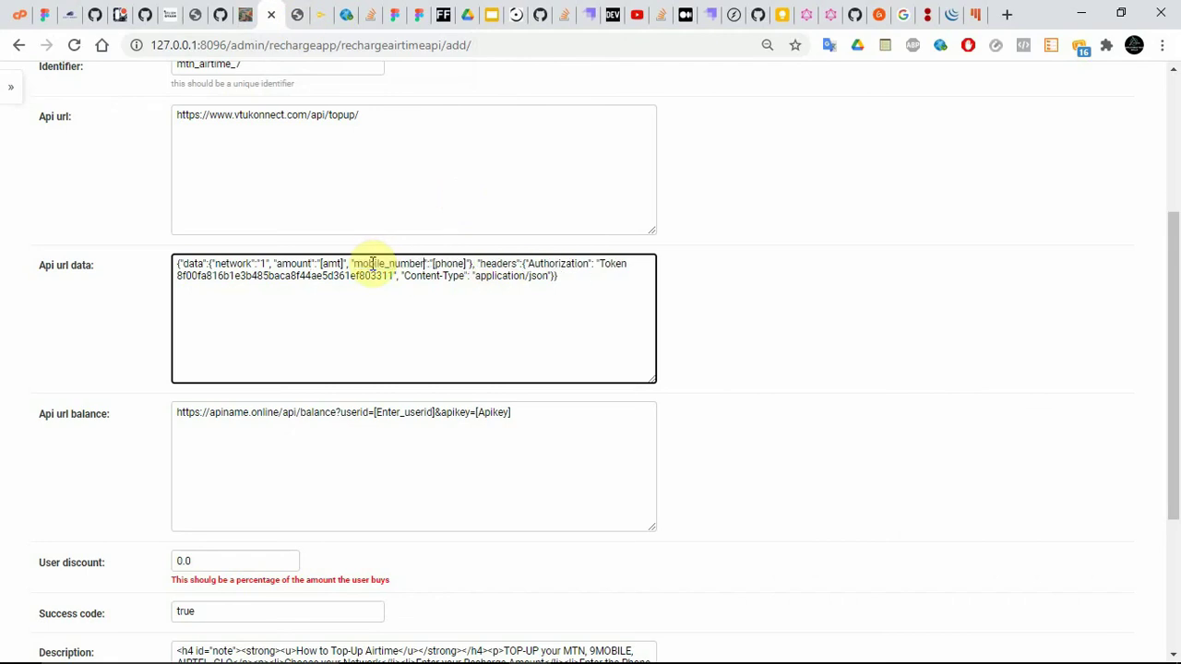
Add the entries "Ported_number":"false" and "raw": "raw" after the mobile_number entry in the API URL data
click(468, 263)
text(")
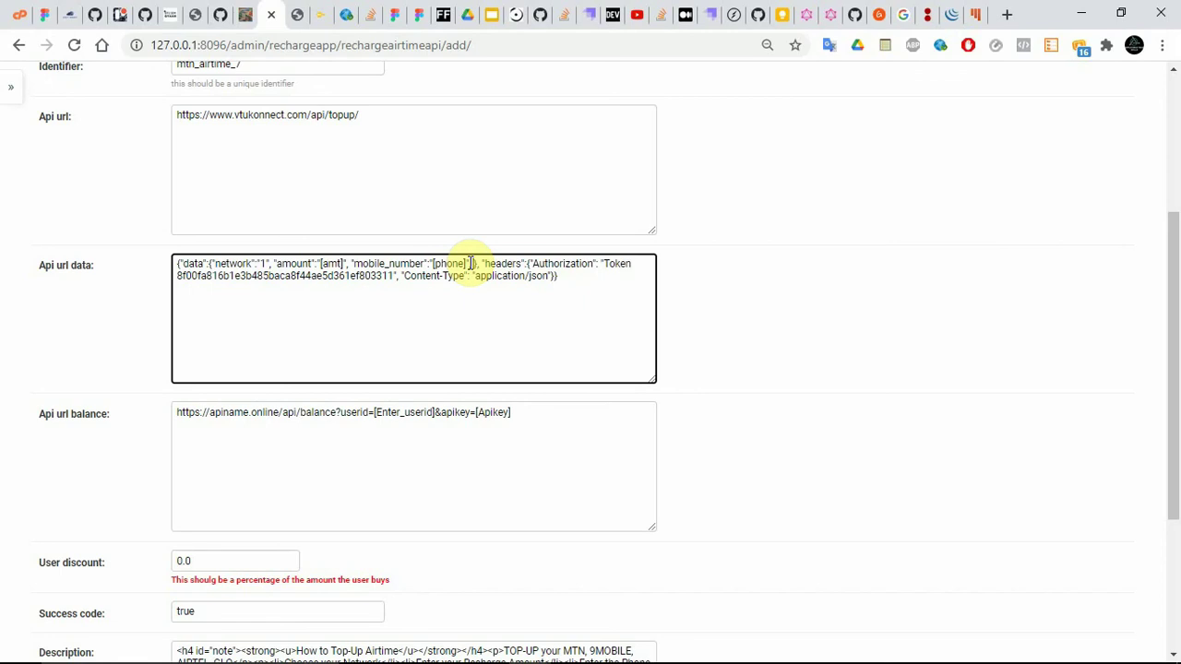
text(, "Ported)
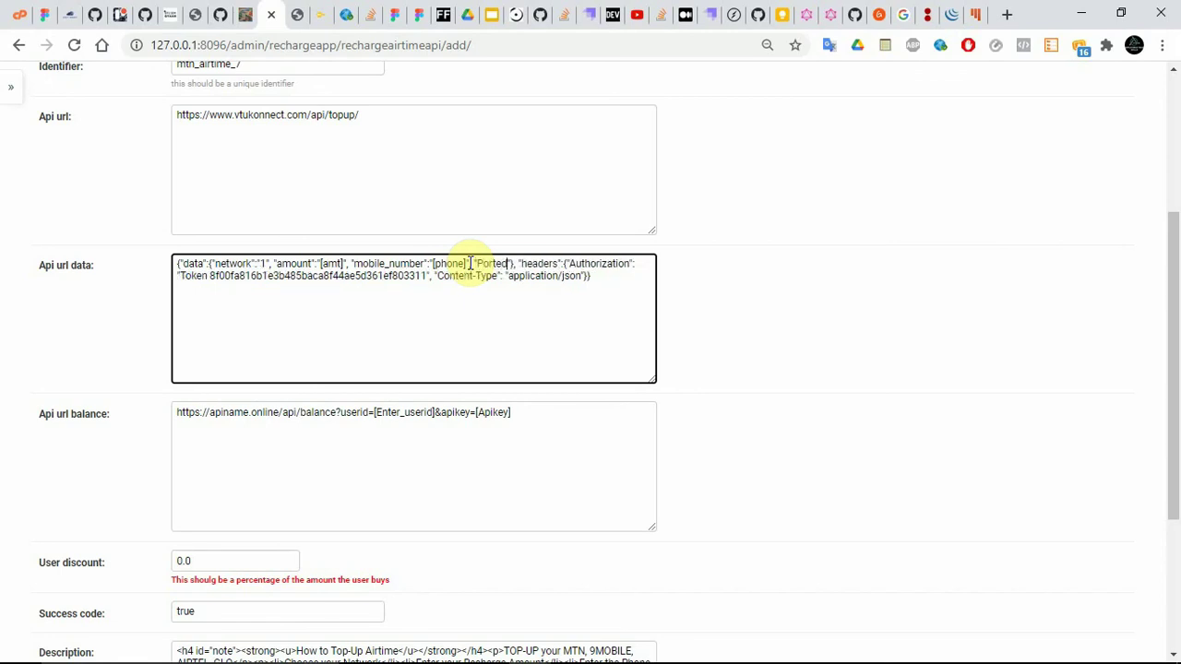
text(_number)
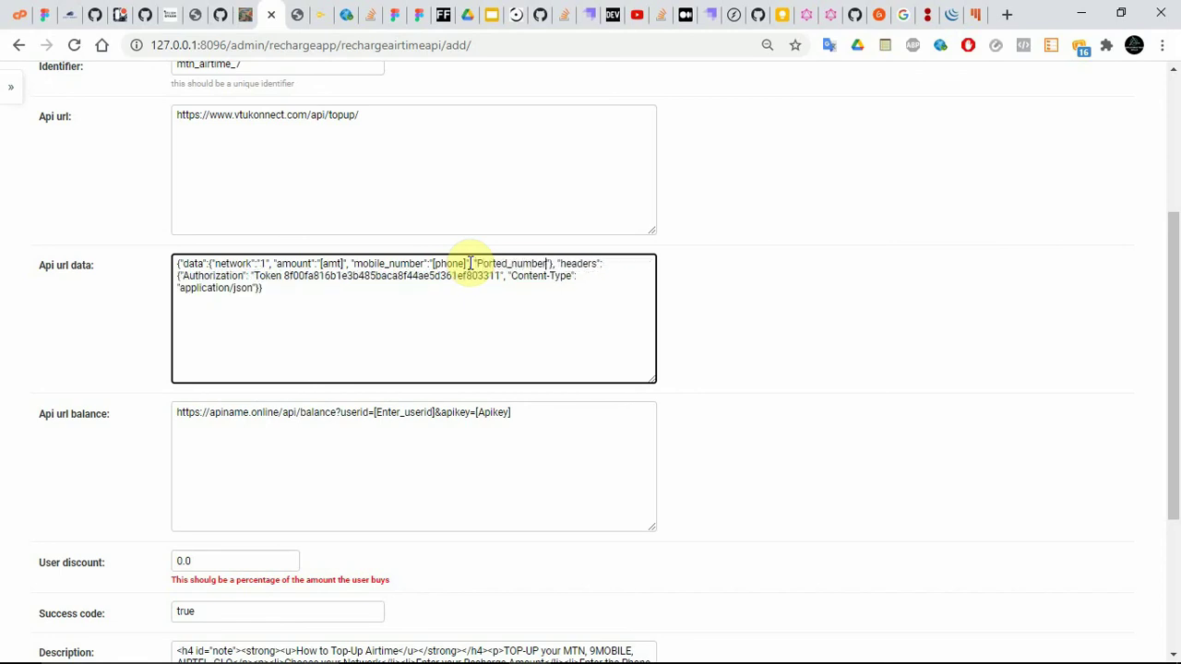
text(":""fas)
key(BackSpace)
key(BackSpace)
text(alse", "raw":)
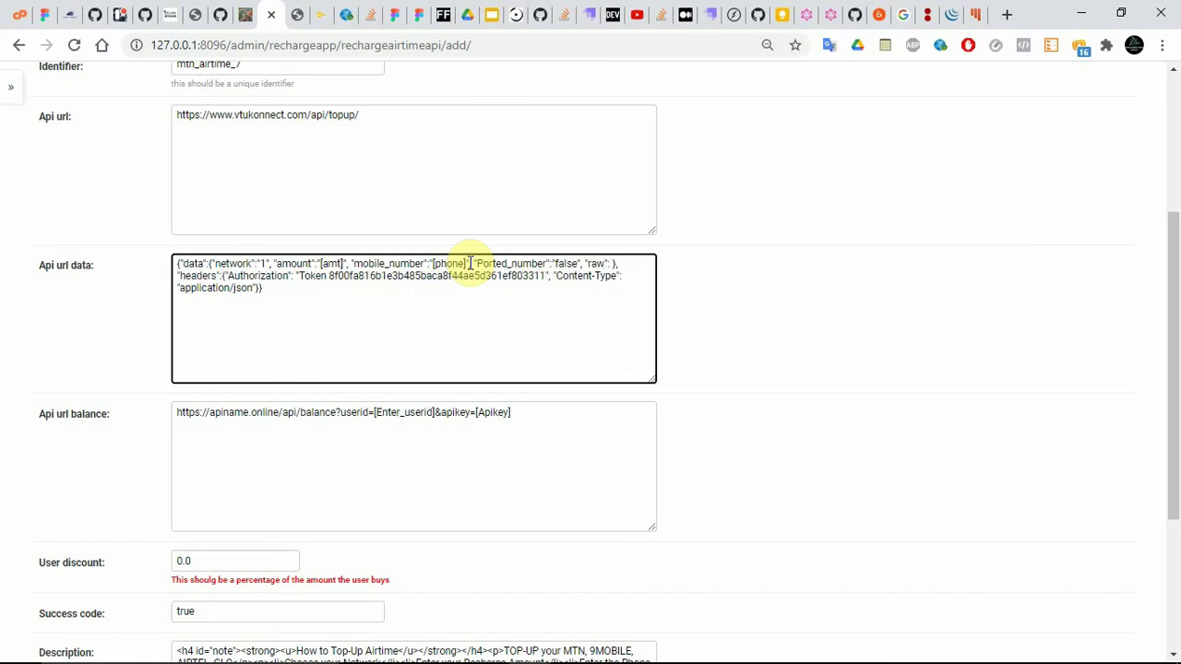
text("raw)
key(BackSpace)
key(BackSpace)
text(raw)
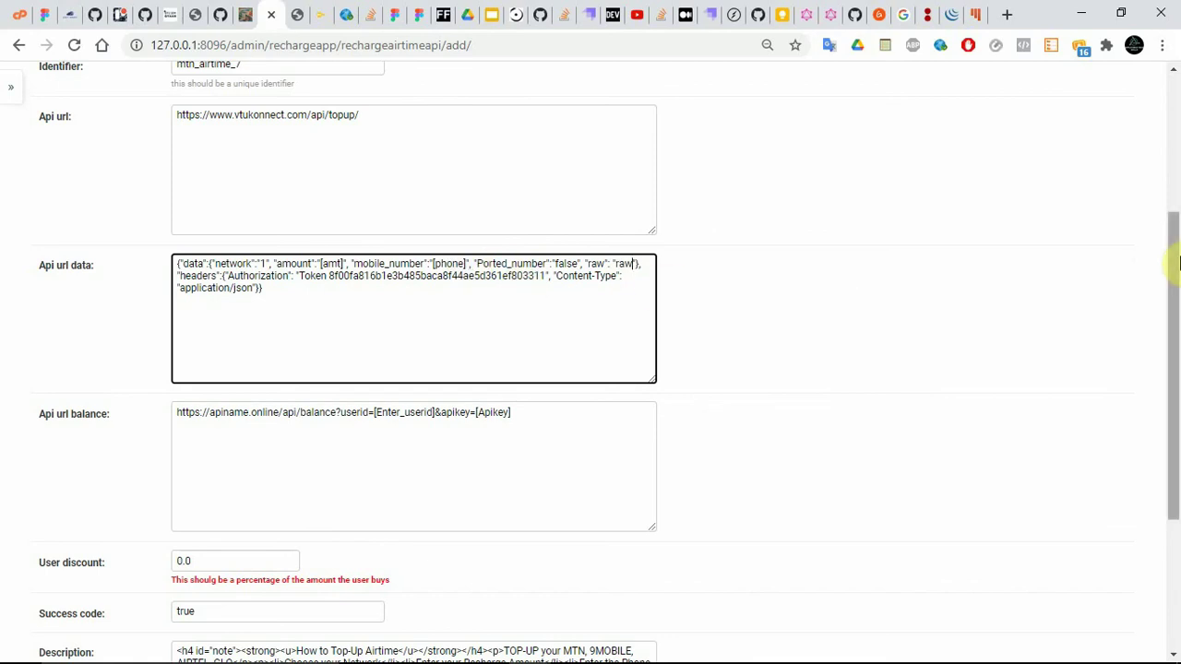
Check the data-raw part of the documentation's airtime example request, and review the API URL balance in the form
drag(1173, 258, 1177, 318)
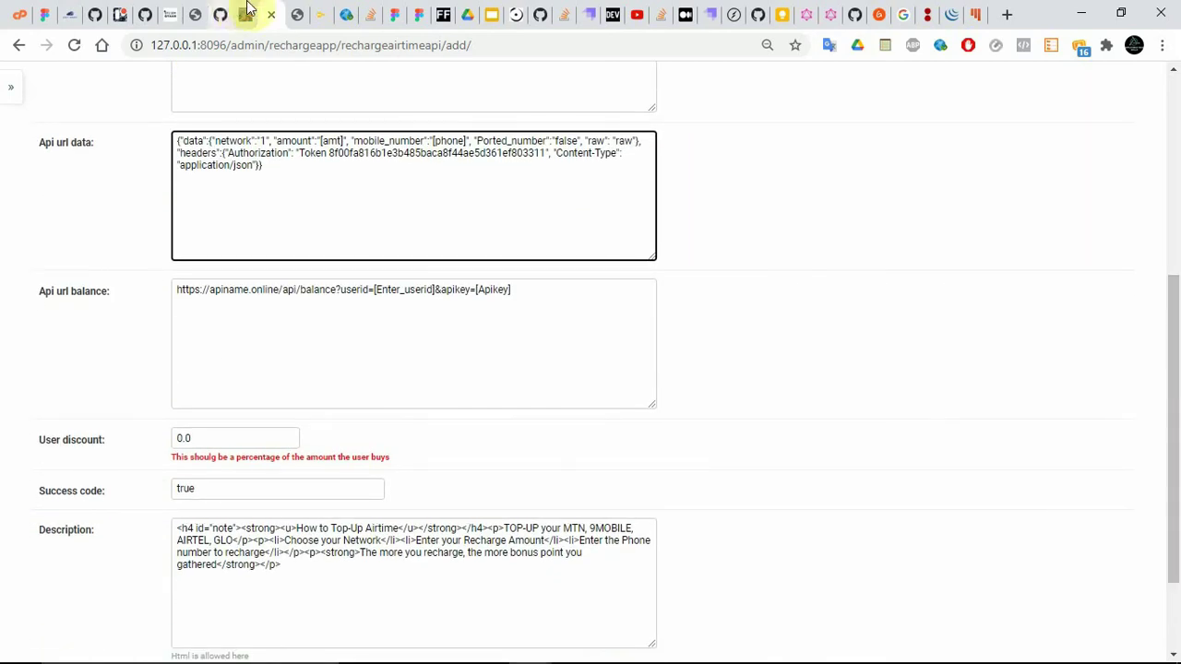
click(297, 15)
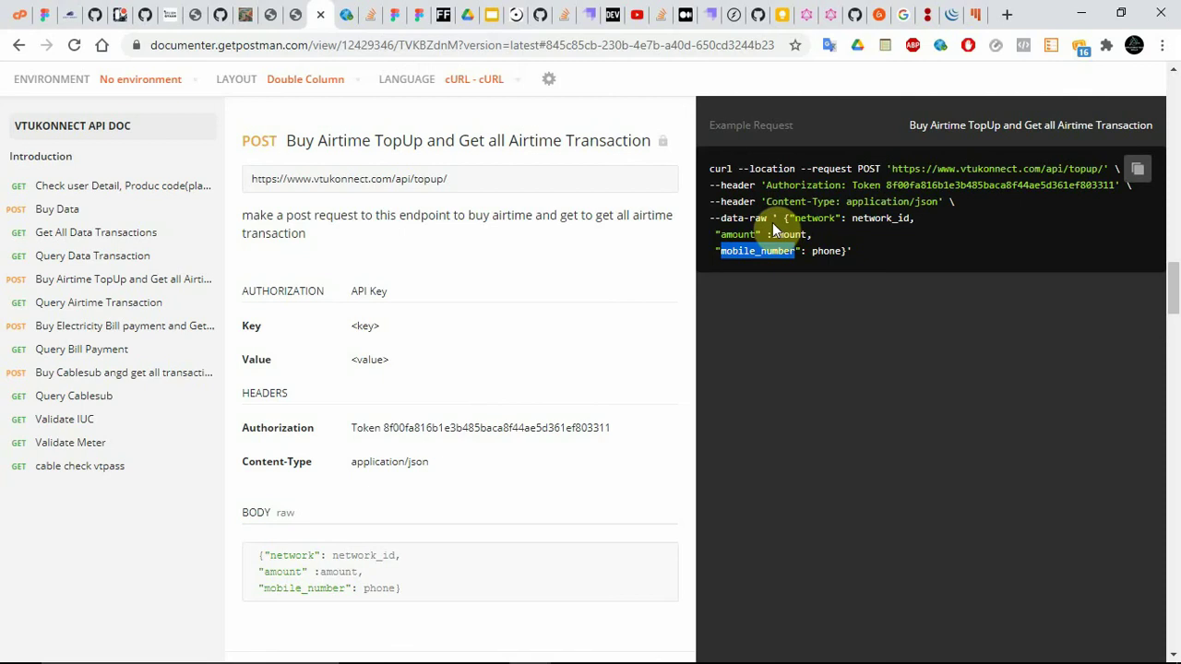
drag(766, 222, 719, 218)
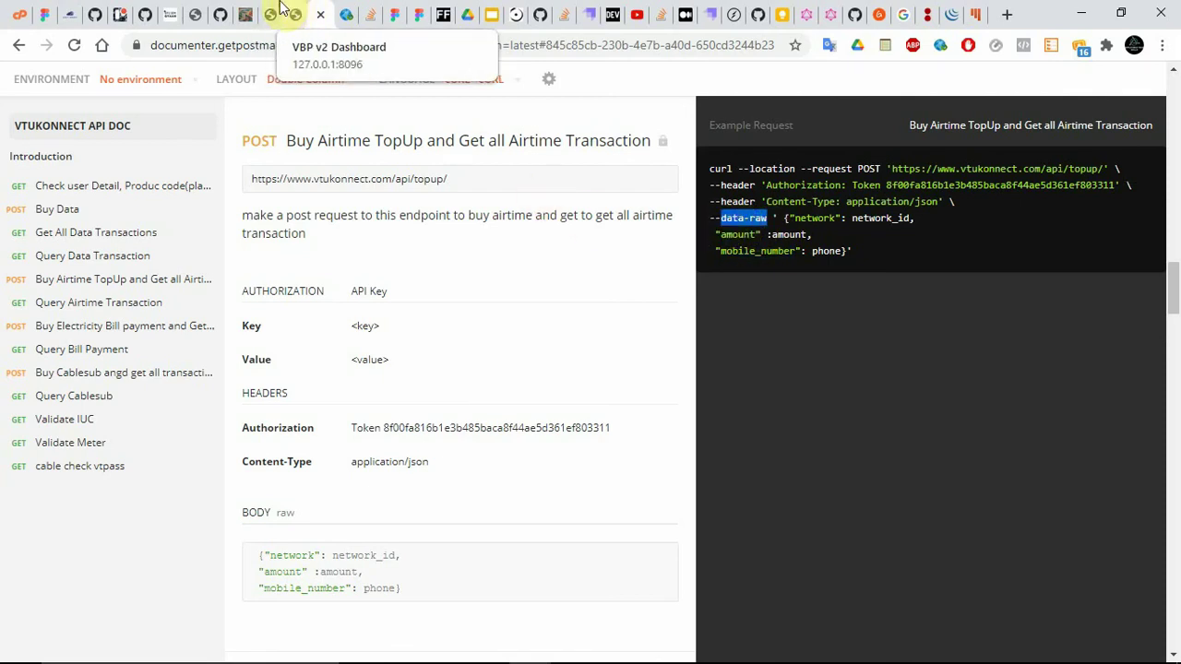
click(282, 9)
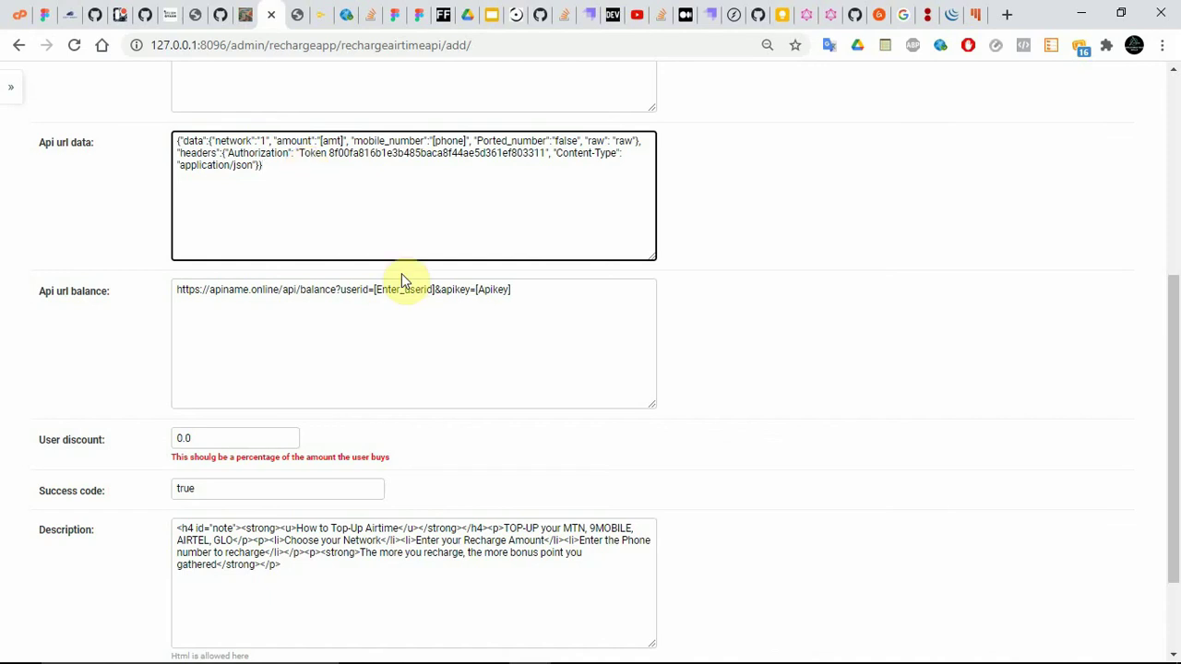
double_click(251, 322)
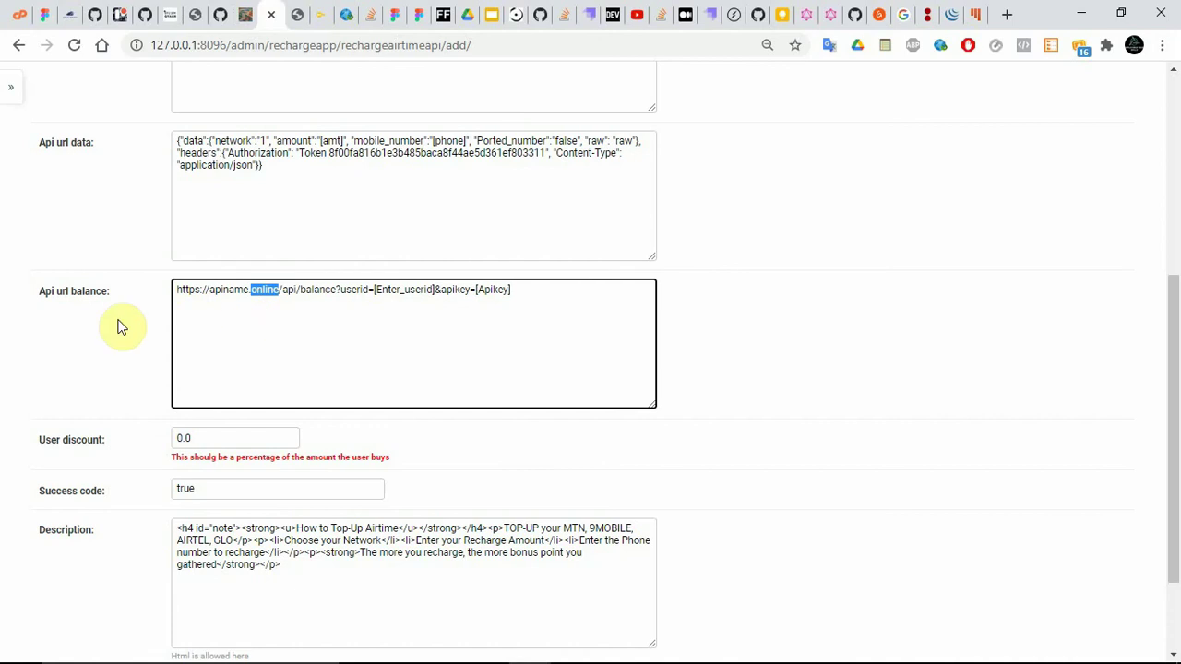
triple_click(311, 321)
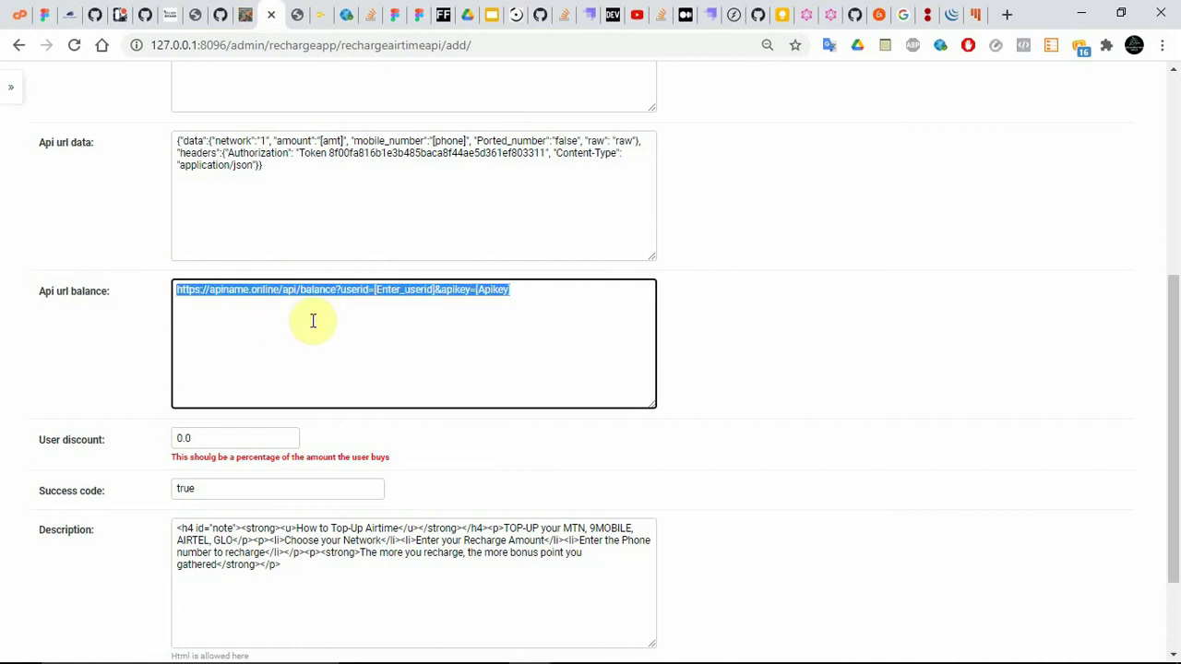
Set the user discount to 0.07 and the success code to successful
click(180, 437)
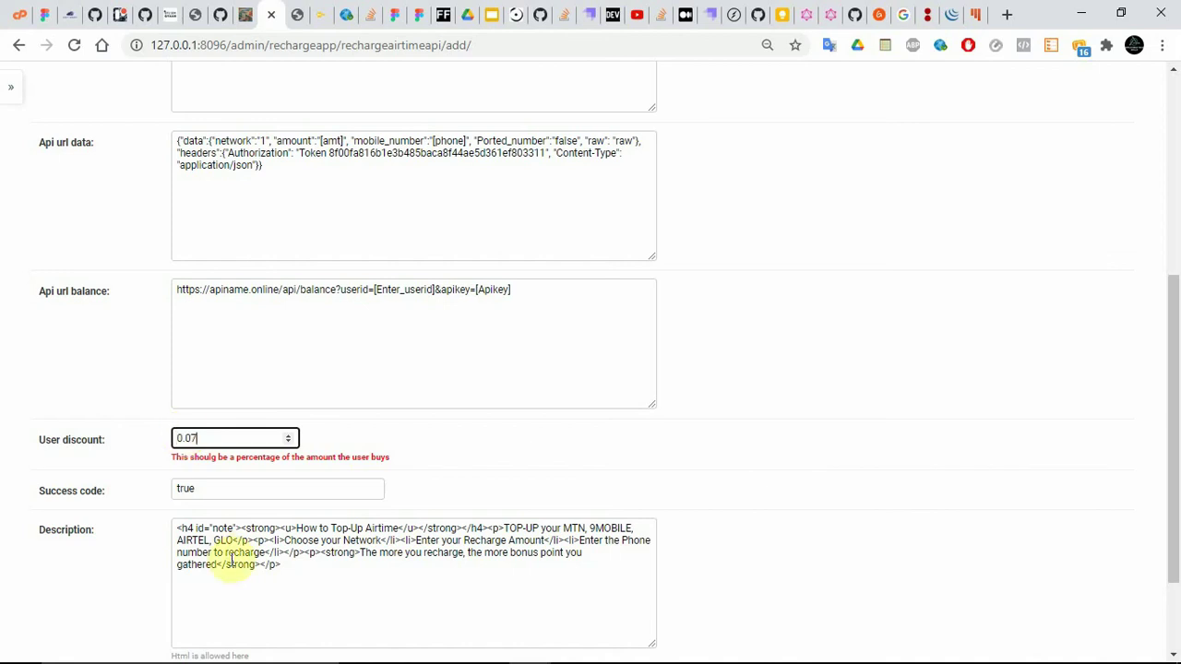
double_click(203, 490)
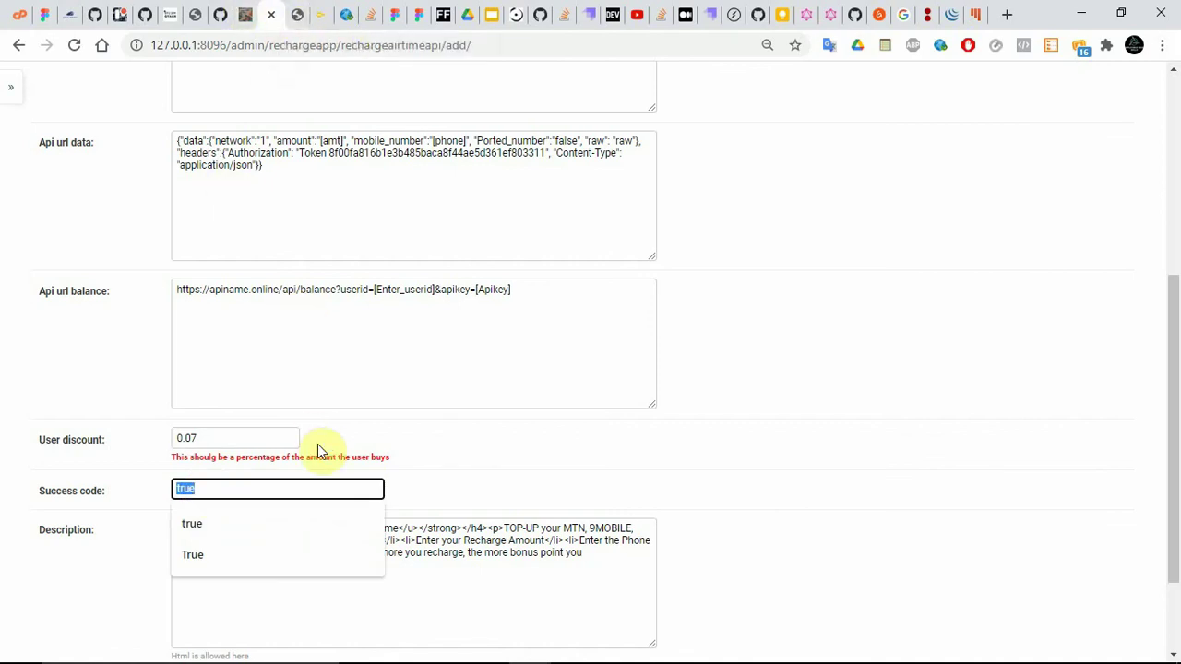
text(successful)
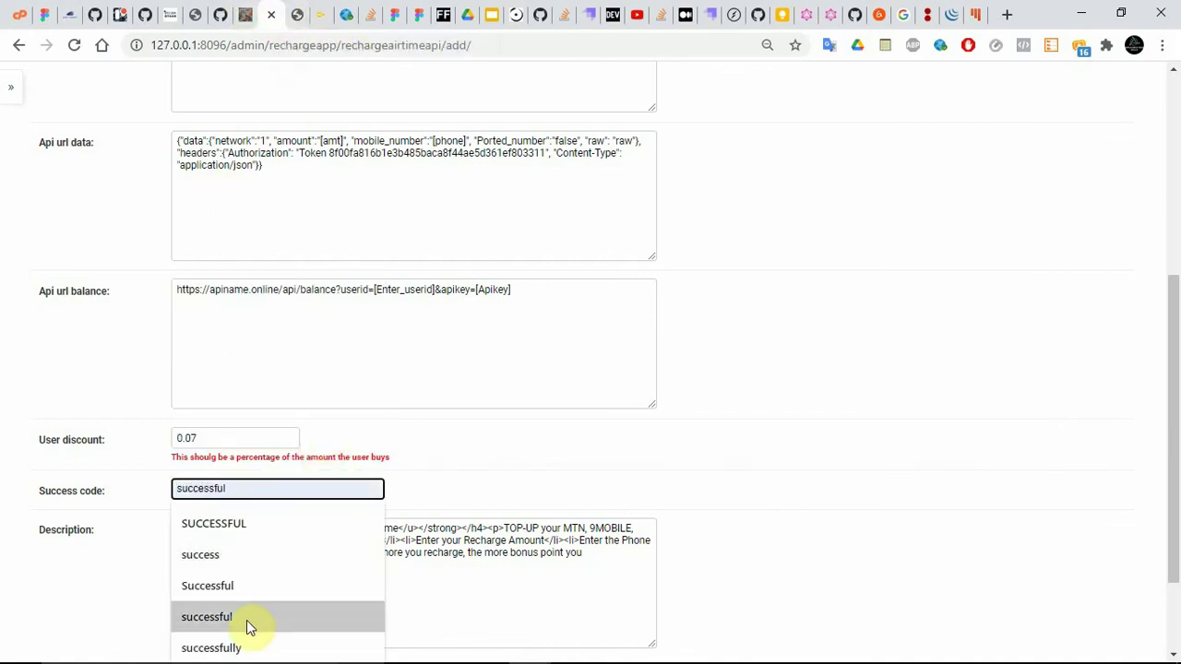
click(241, 616)
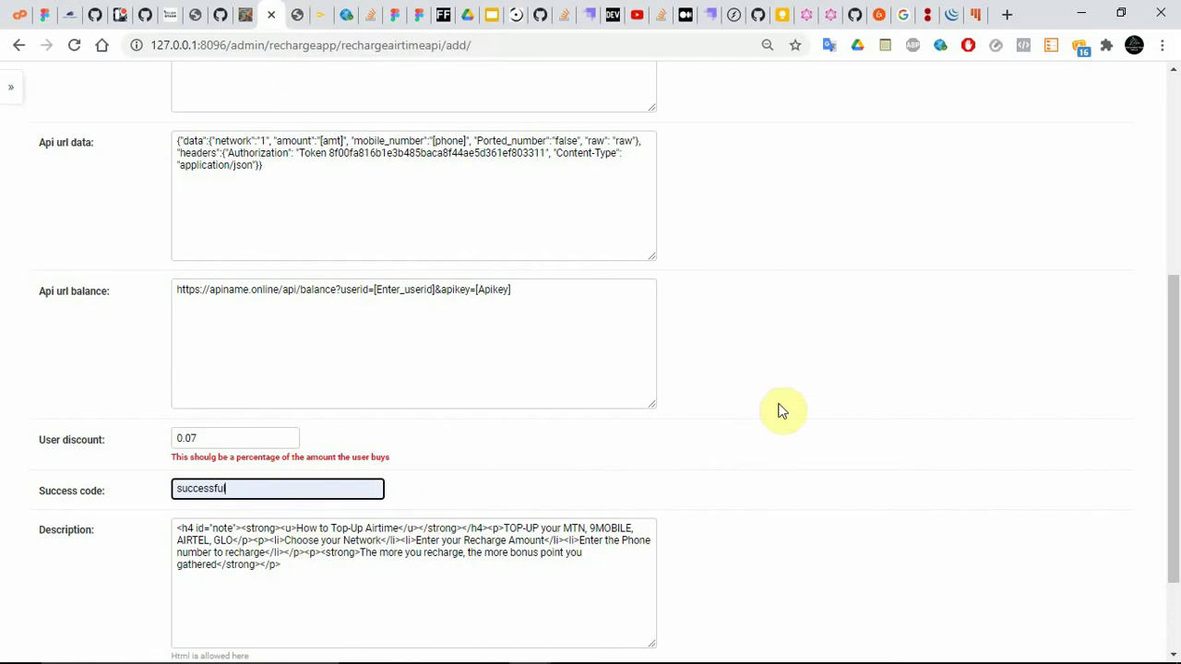
Review the completed form from the API name to the description and save the new airtime recharge API
drag(1176, 362, 1179, 170)
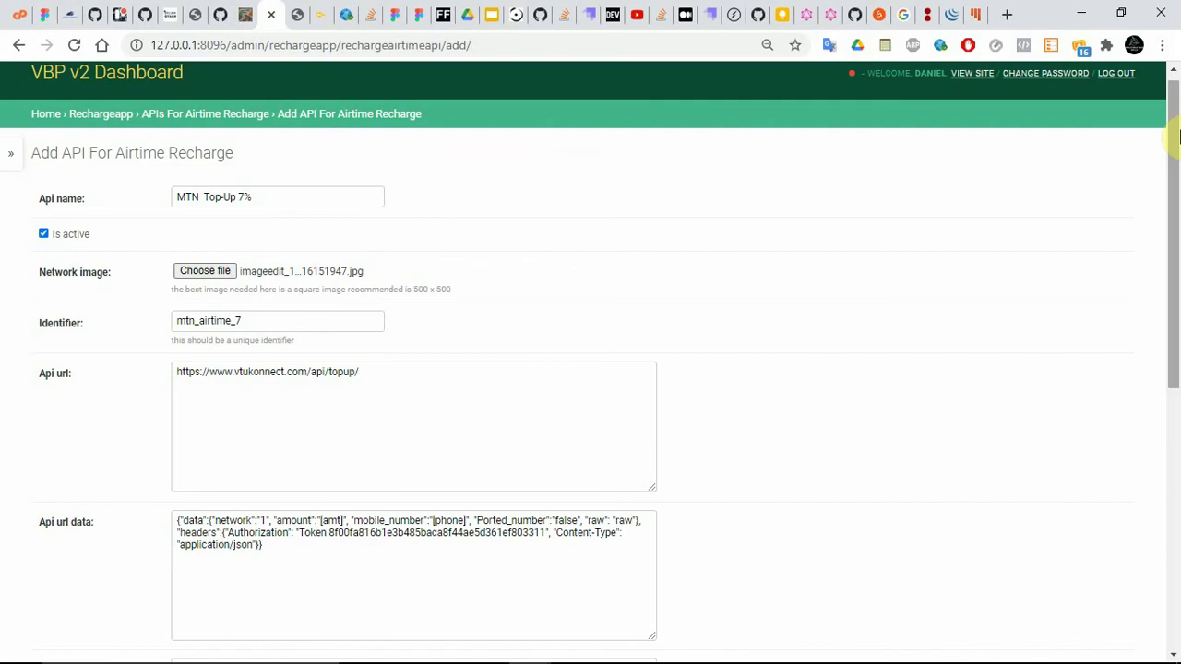
drag(1173, 241, 1178, 428)
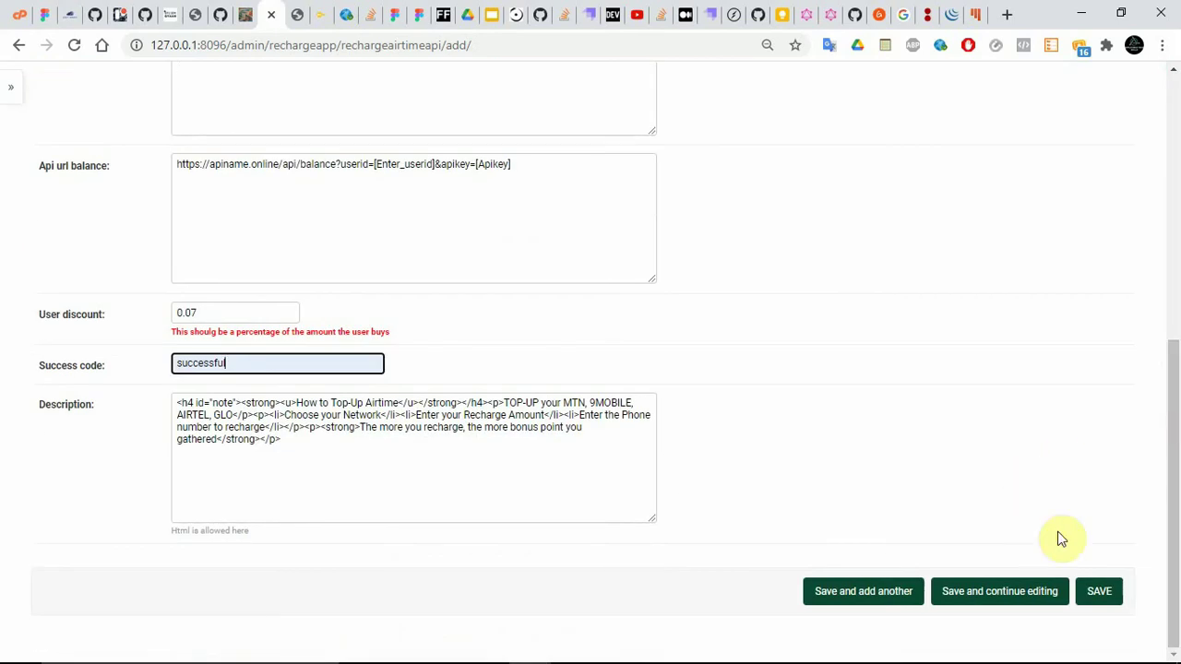
click(1099, 592)
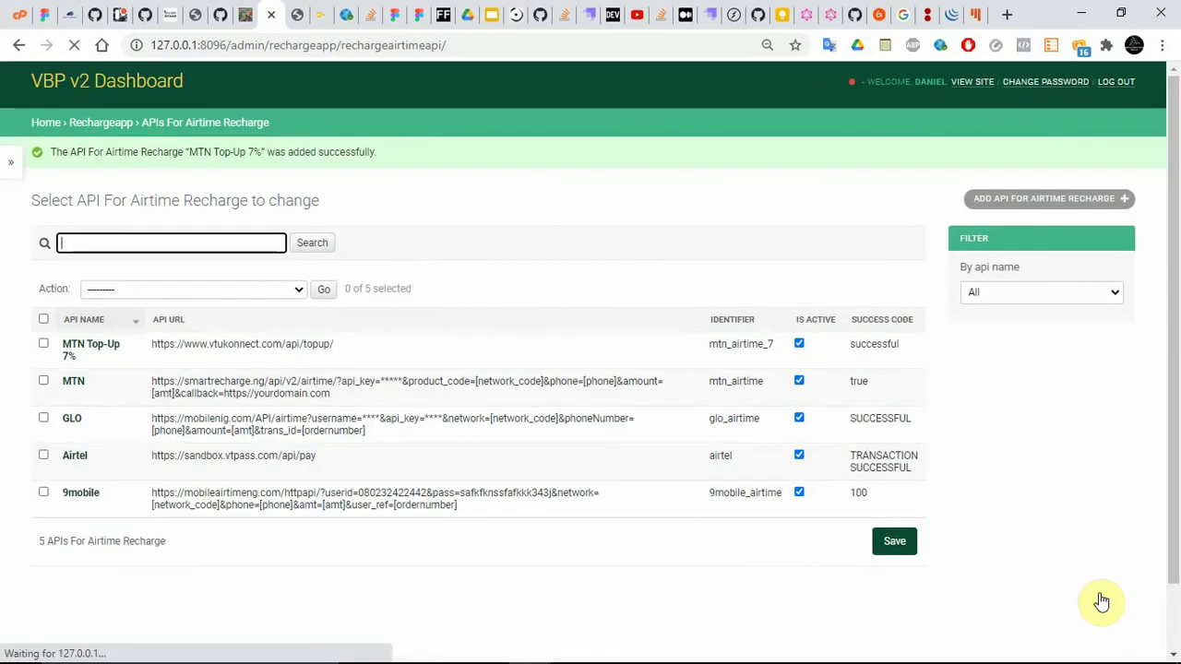
Switch to the VBP V2 customer dashboard, reload it and dismiss the test announcement
click(295, 16)
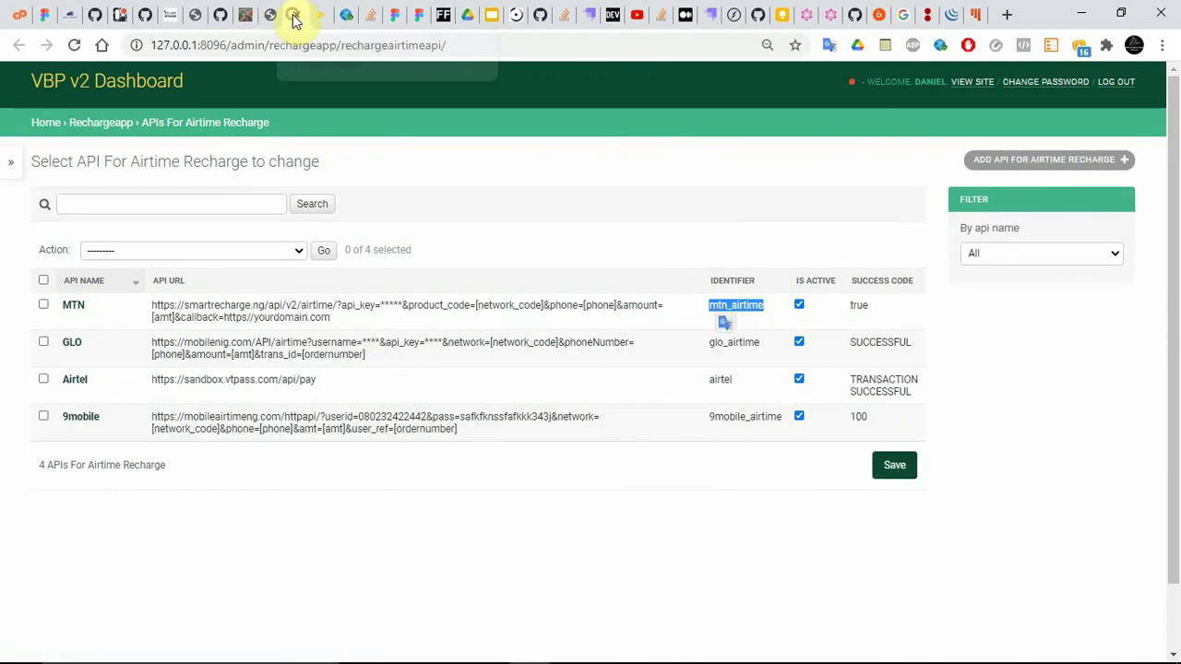
click(246, 17)
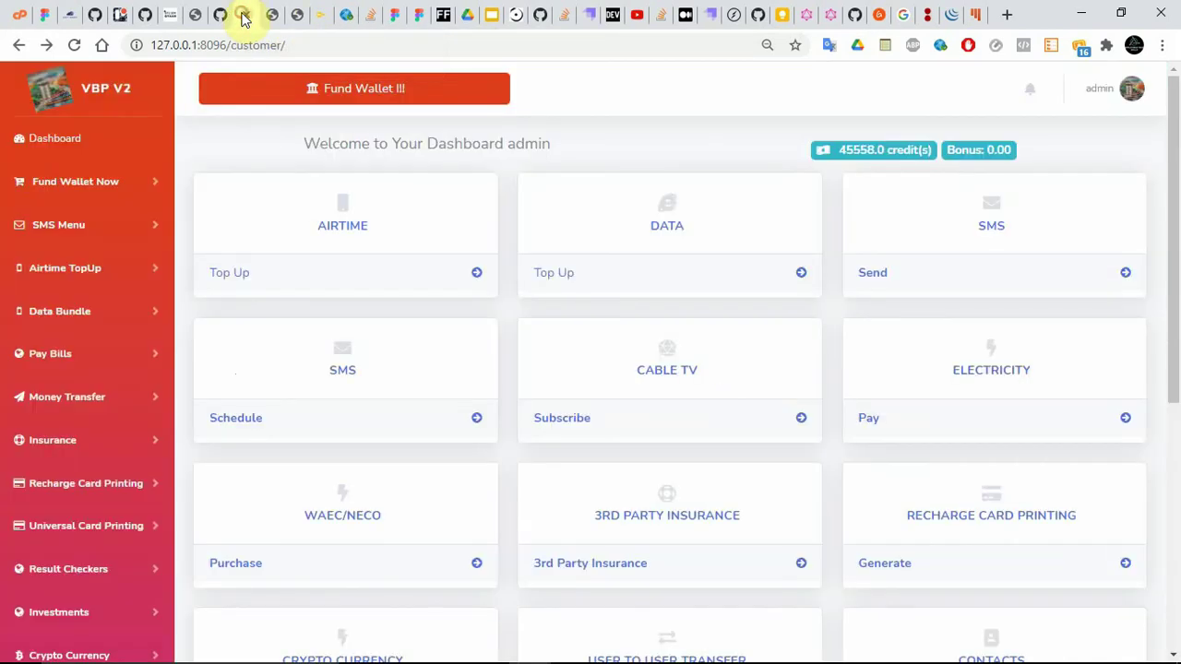
click(72, 45)
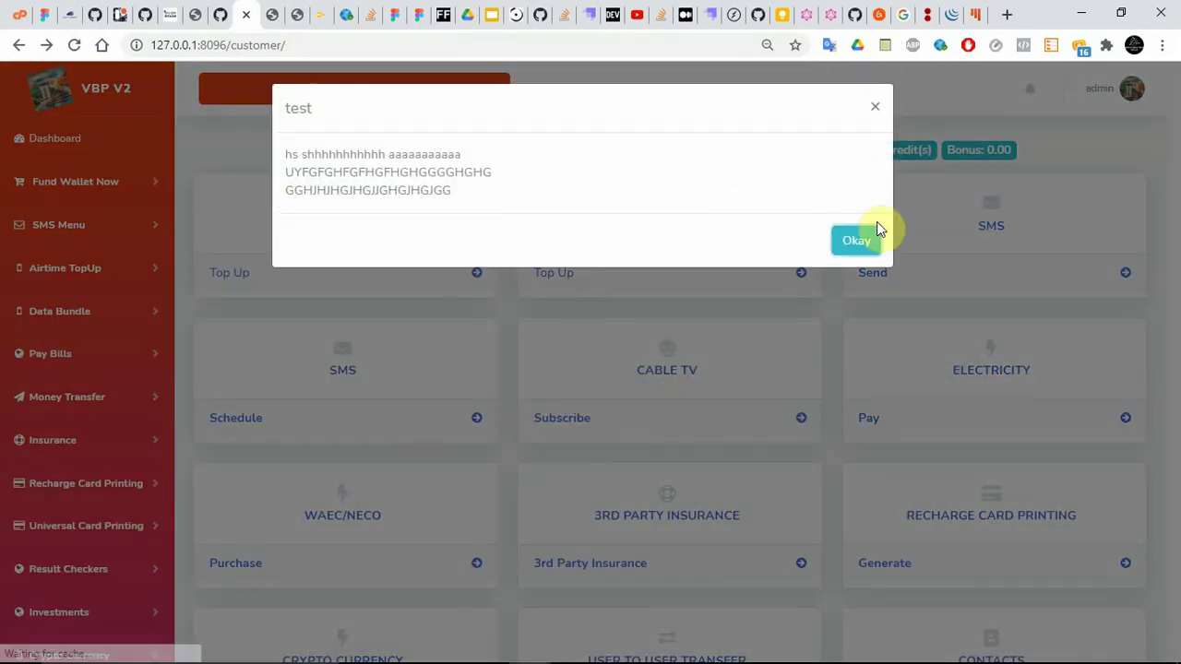
click(856, 241)
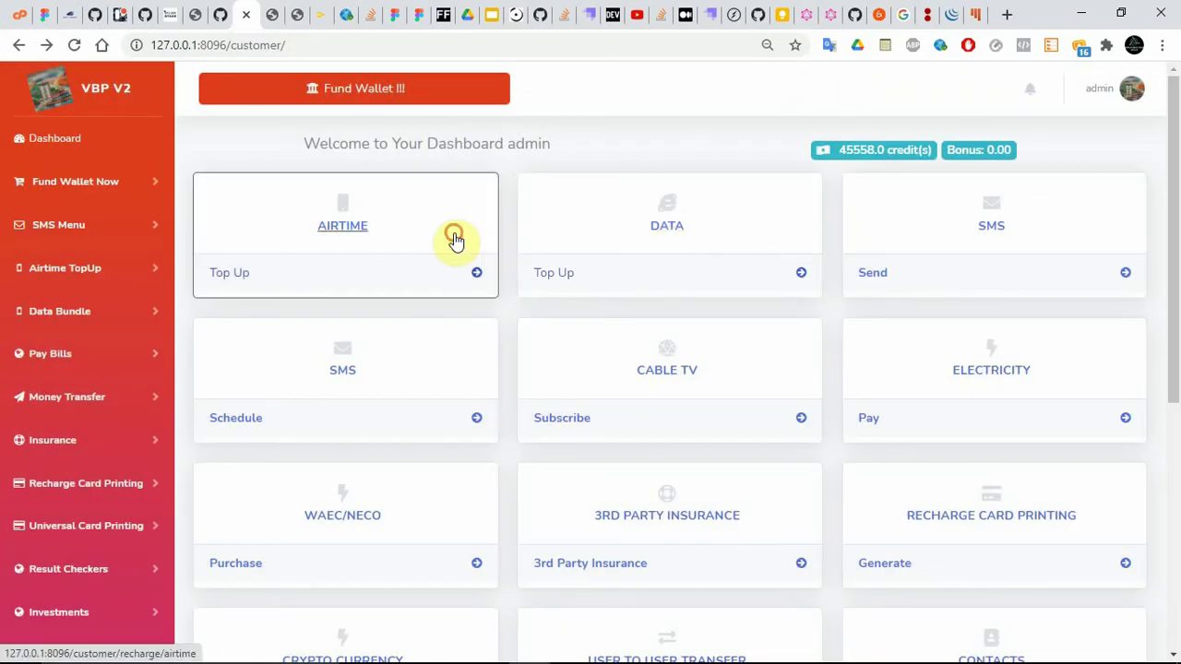
Open the airtime top-up page and examine the MTN Top-Up 7% option among the network cards
click(455, 240)
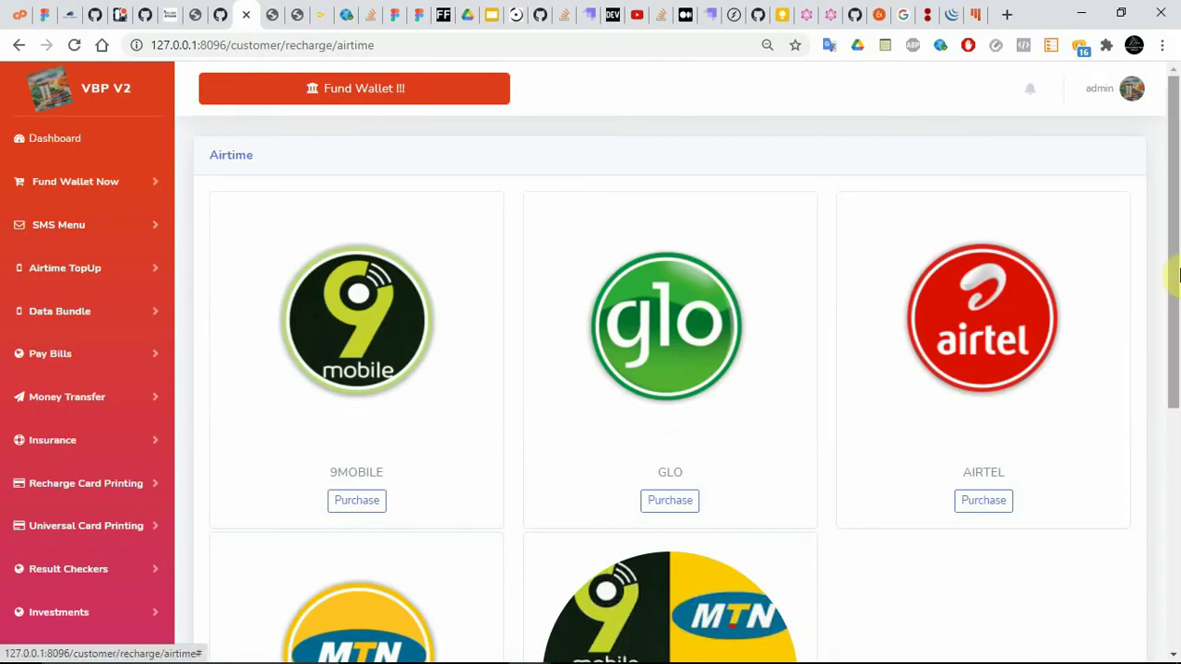
drag(1176, 274, 1176, 449)
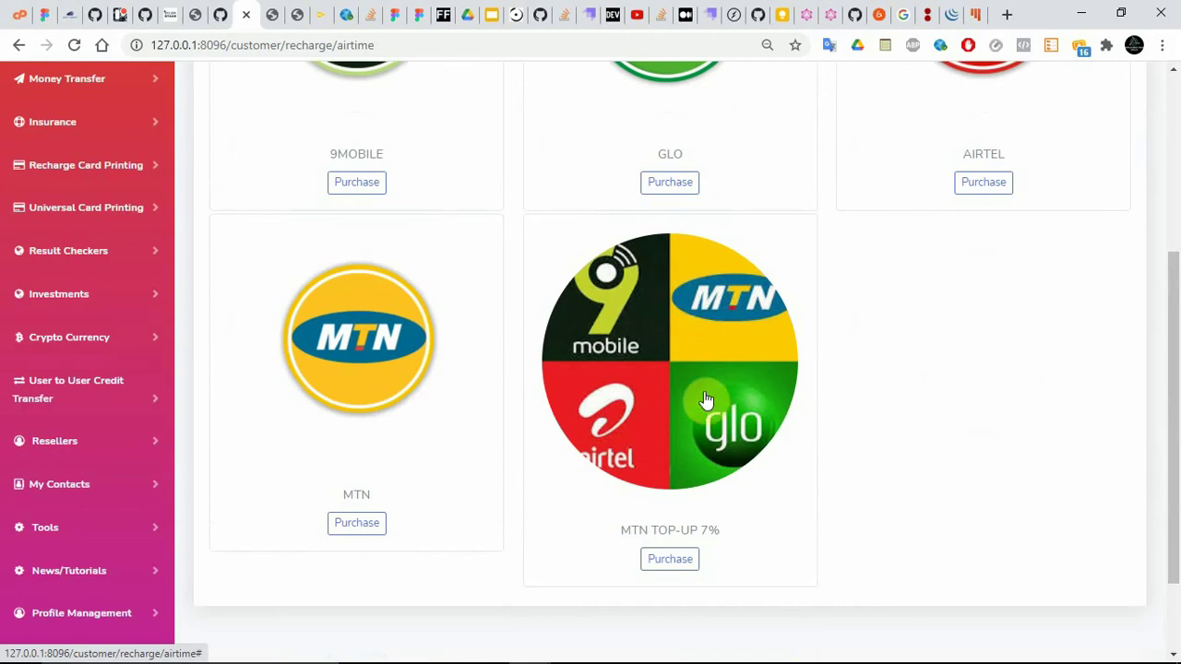
double_click(662, 530)
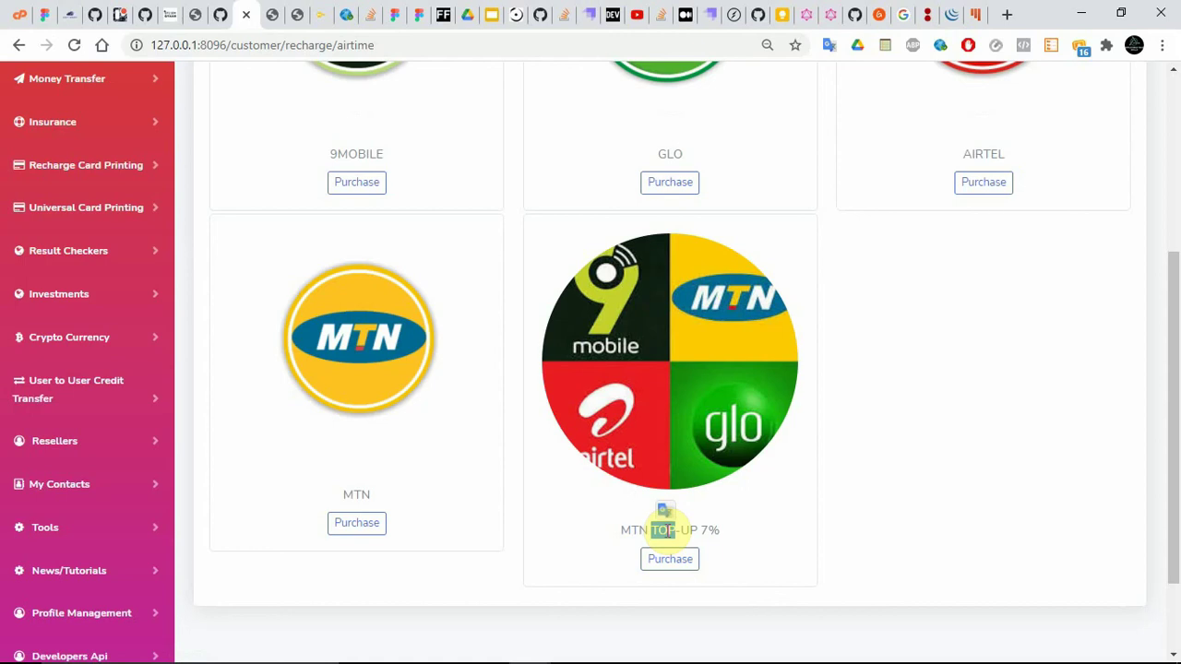
click(663, 517)
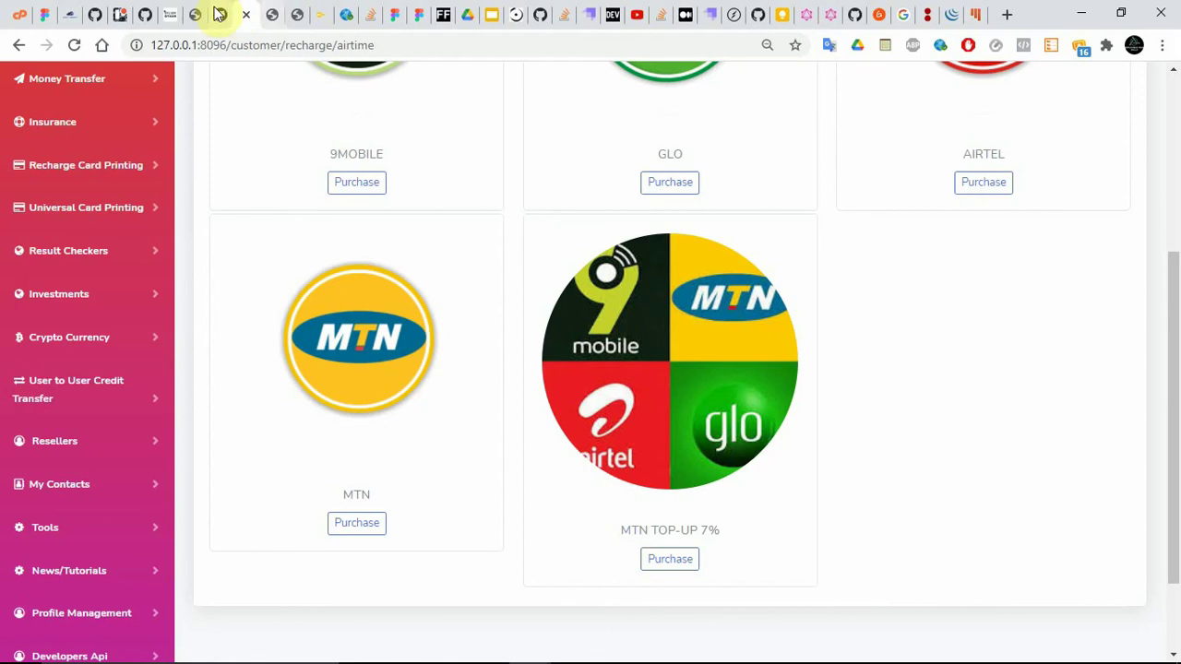
Switch to the admin list of airtime recharge APIs, deactivate the MTN and GLO entries and save the changes
click(274, 10)
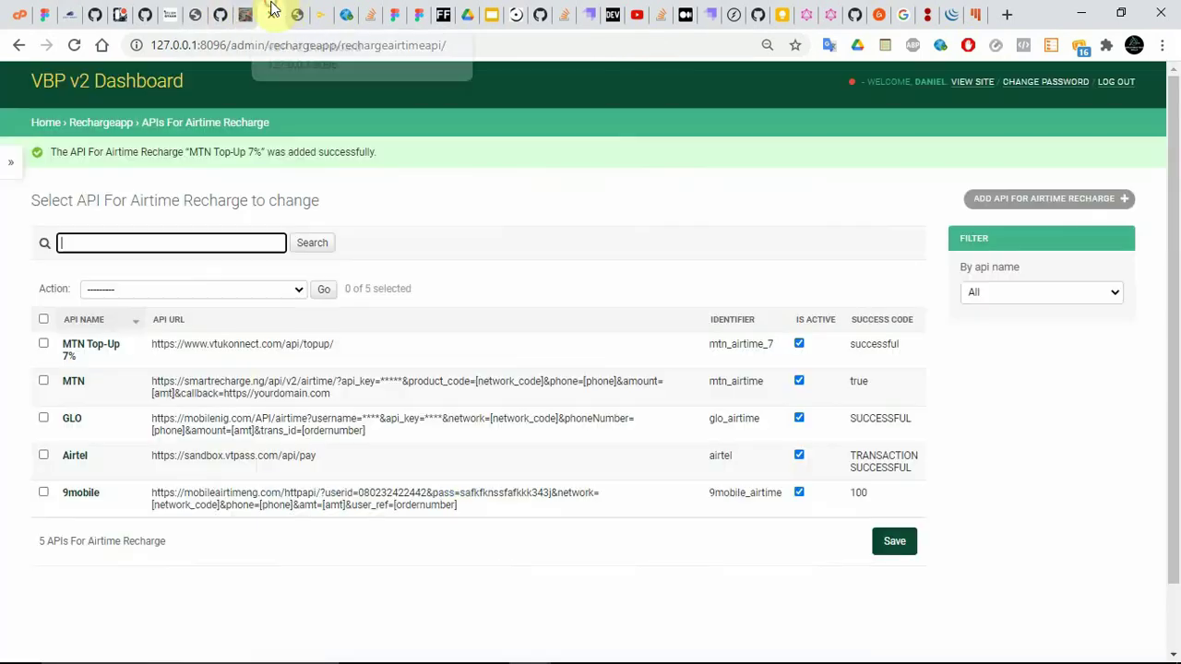
click(799, 343)
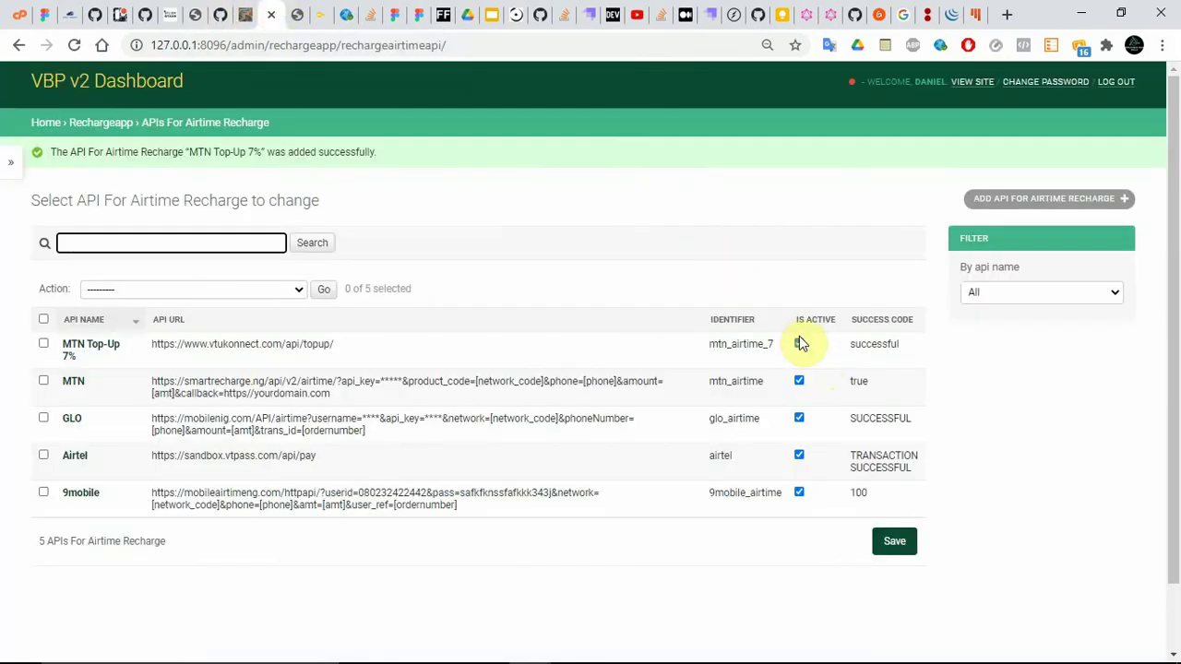
click(800, 344)
click(799, 380)
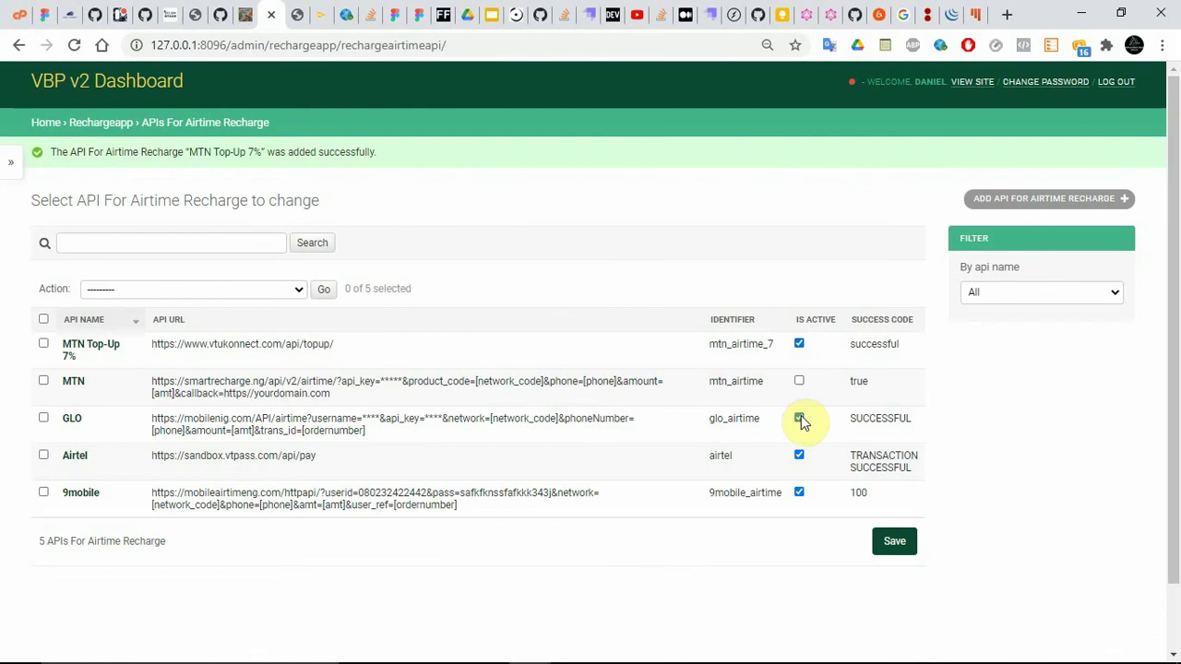
click(800, 418)
click(894, 541)
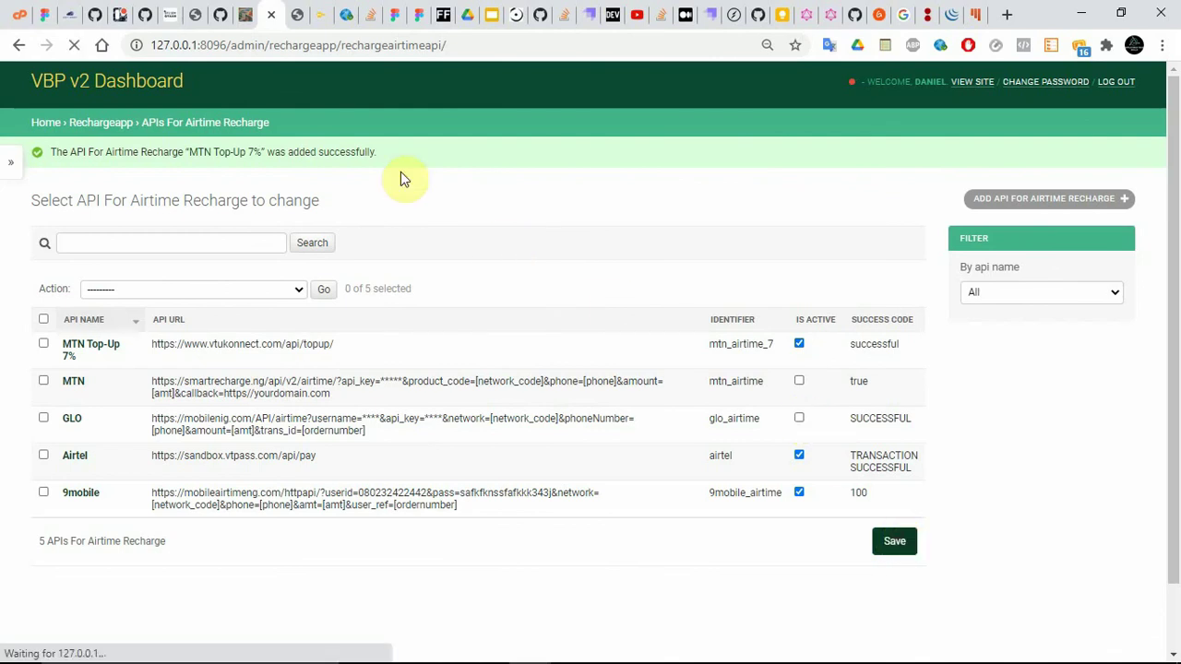
Return to the customer airtime page, reload it and check which network cards are offered
click(247, 12)
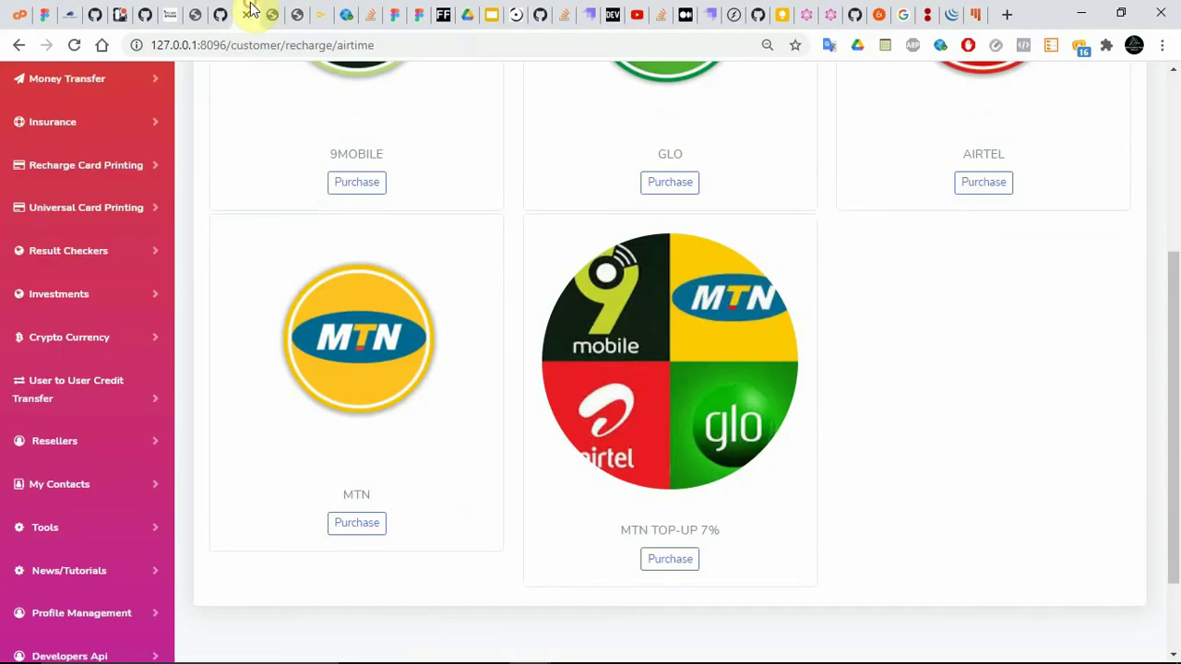
click(76, 45)
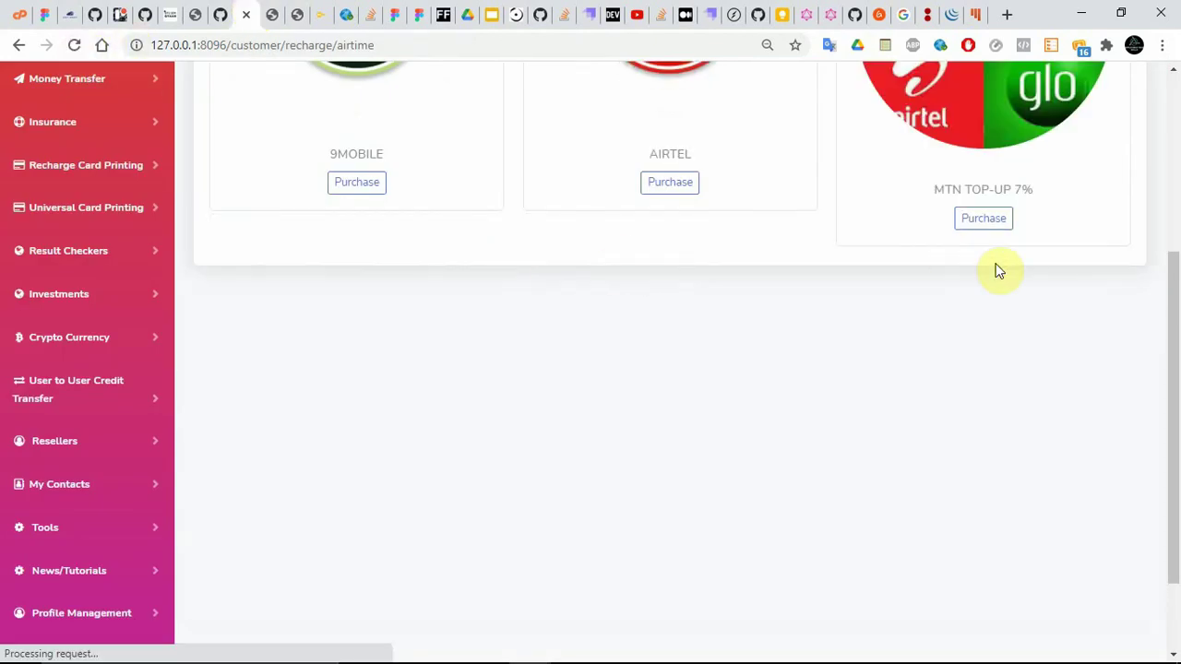
drag(1172, 298, 1180, 176)
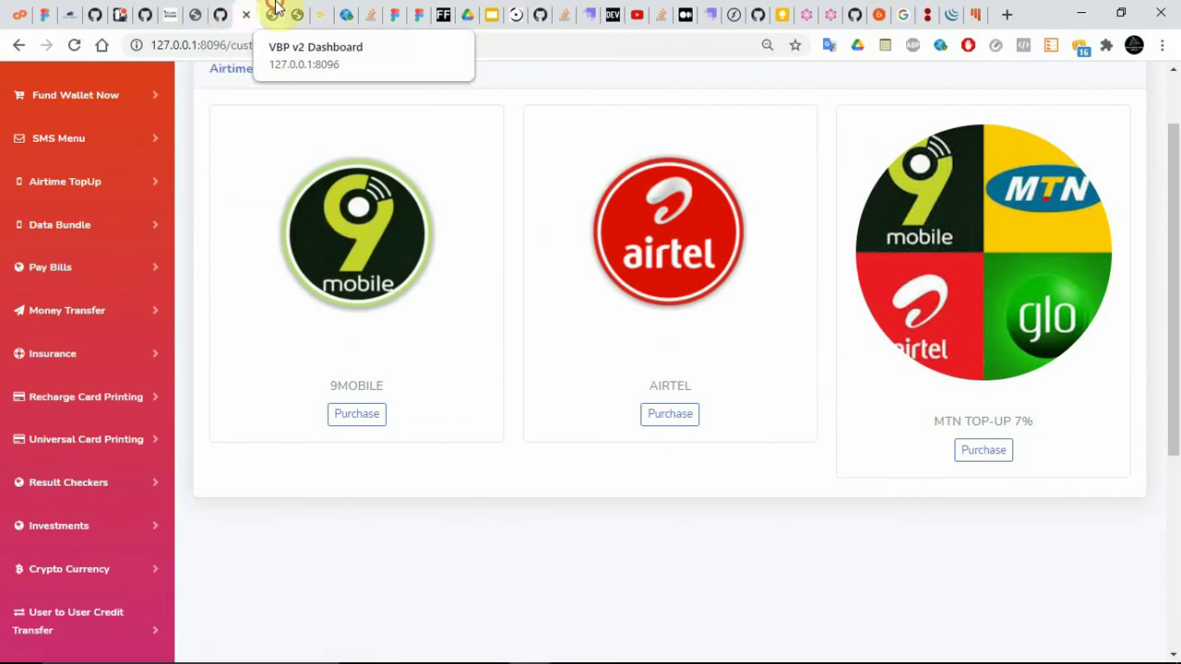
Deactivate the MTN Top-Up 7%, Airtel and 9mobile APIs in the admin, save, and reload the customer airtime page
click(275, 9)
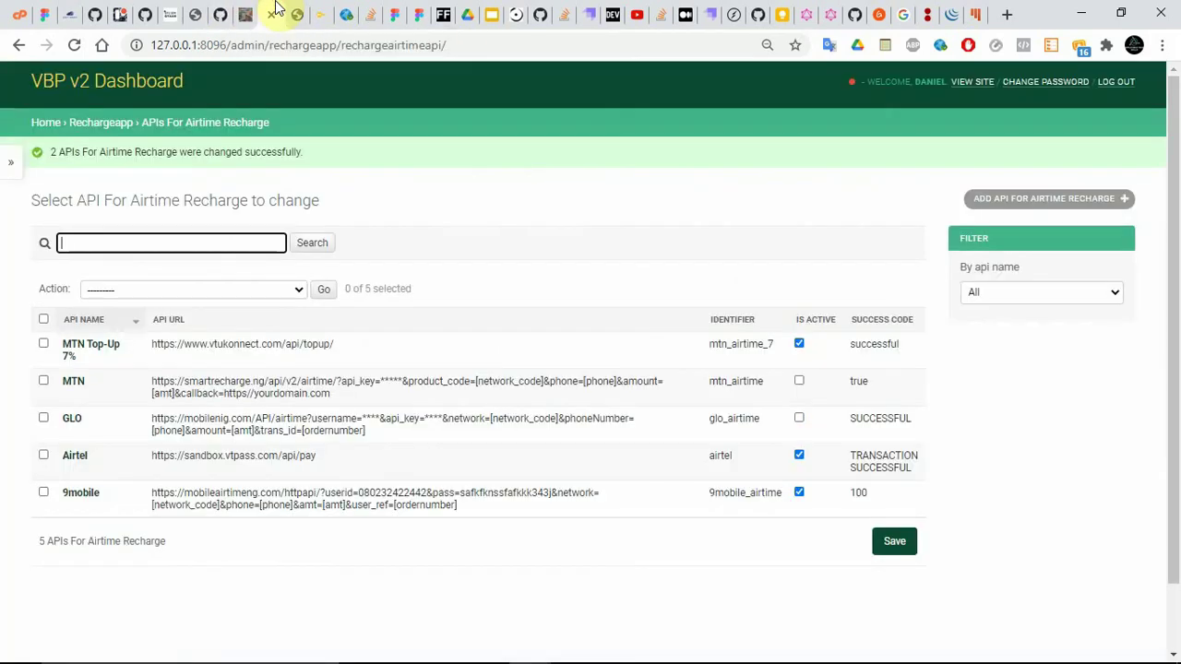
click(800, 346)
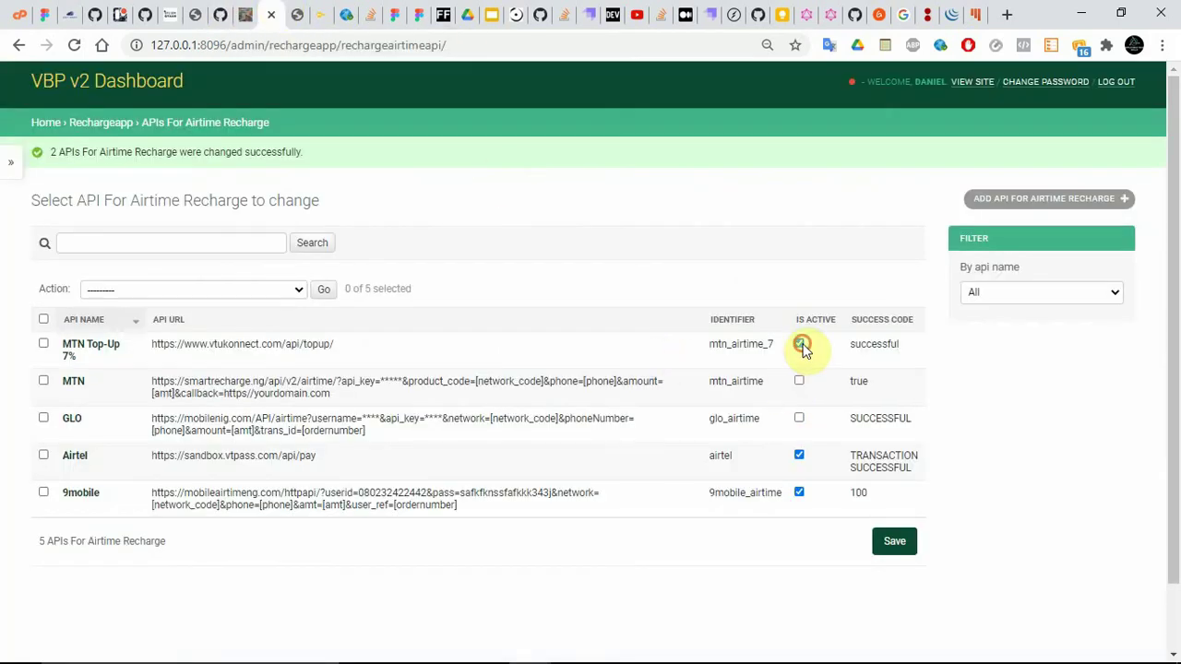
click(799, 455)
click(890, 540)
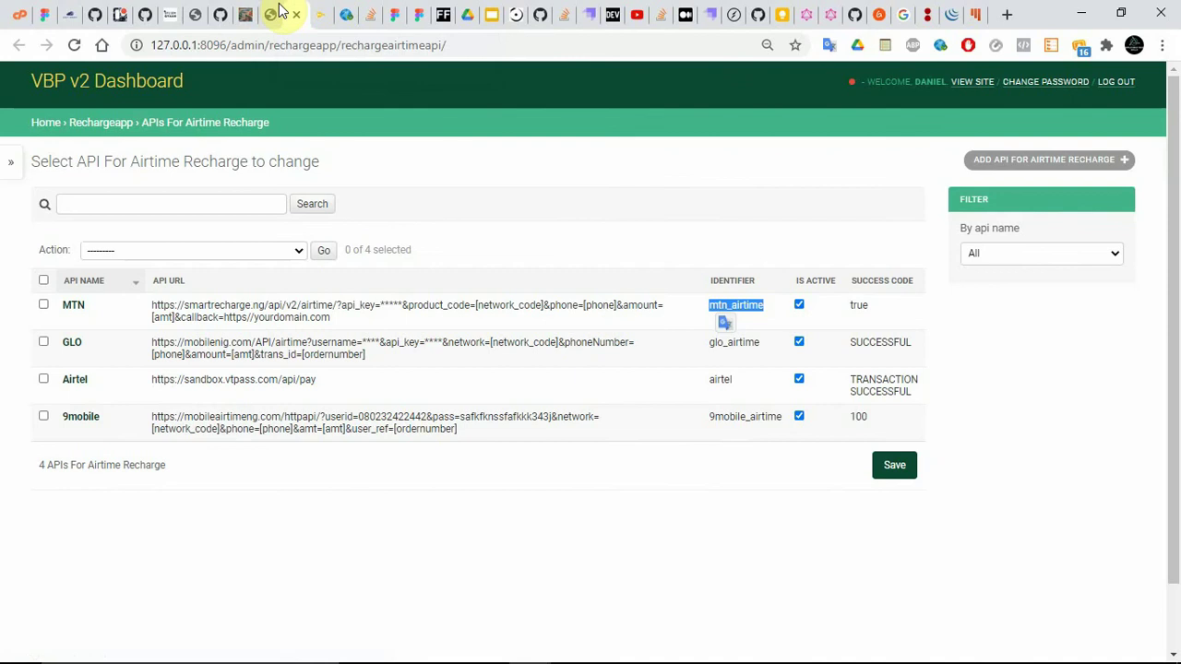
click(246, 14)
click(74, 46)
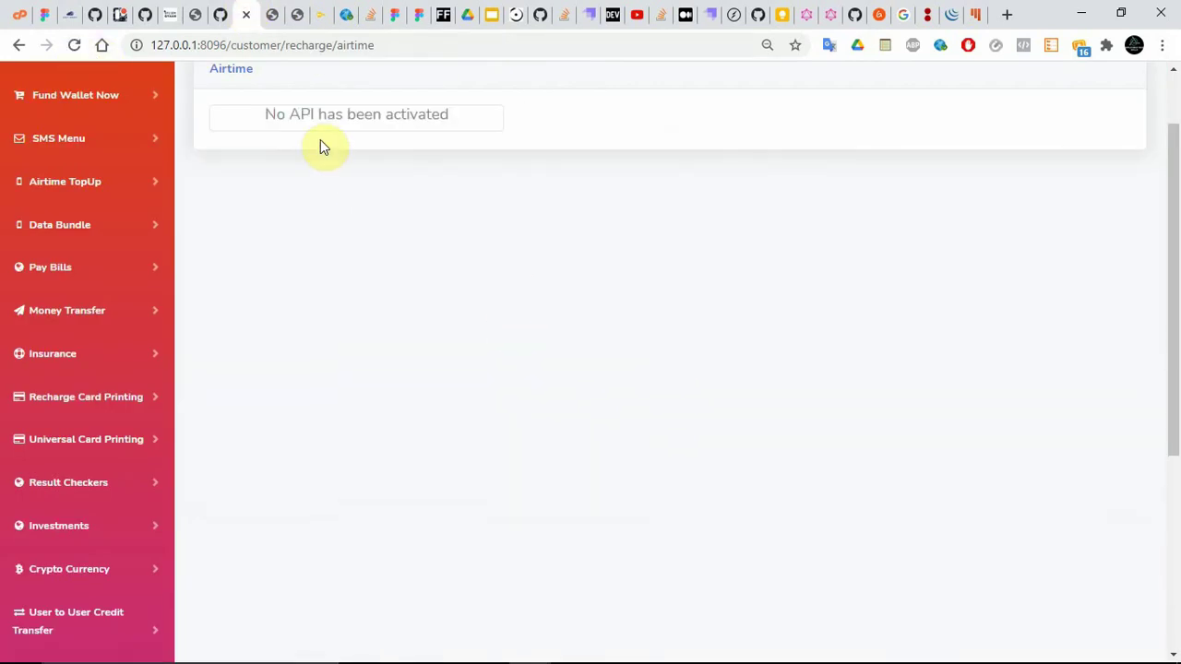
Reactivate the MTN Top-Up 7%, MTN, GLO, Airtel and 9mobile APIs in the admin list and save the changes
click(279, 13)
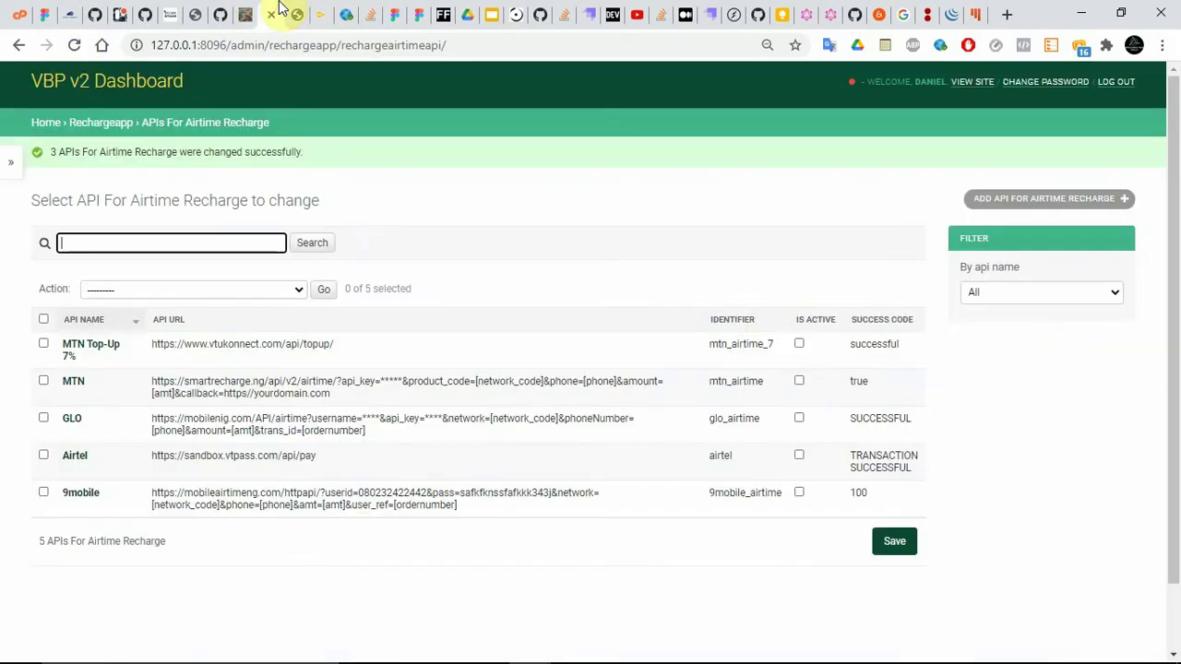
click(799, 343)
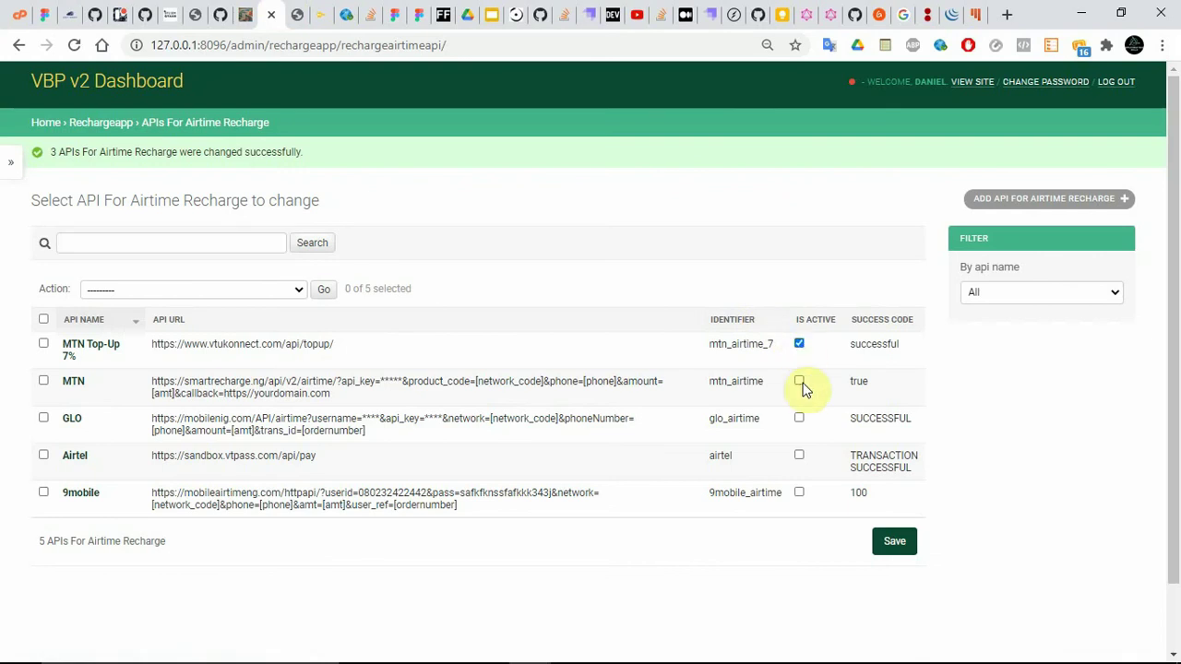
click(799, 382)
click(799, 418)
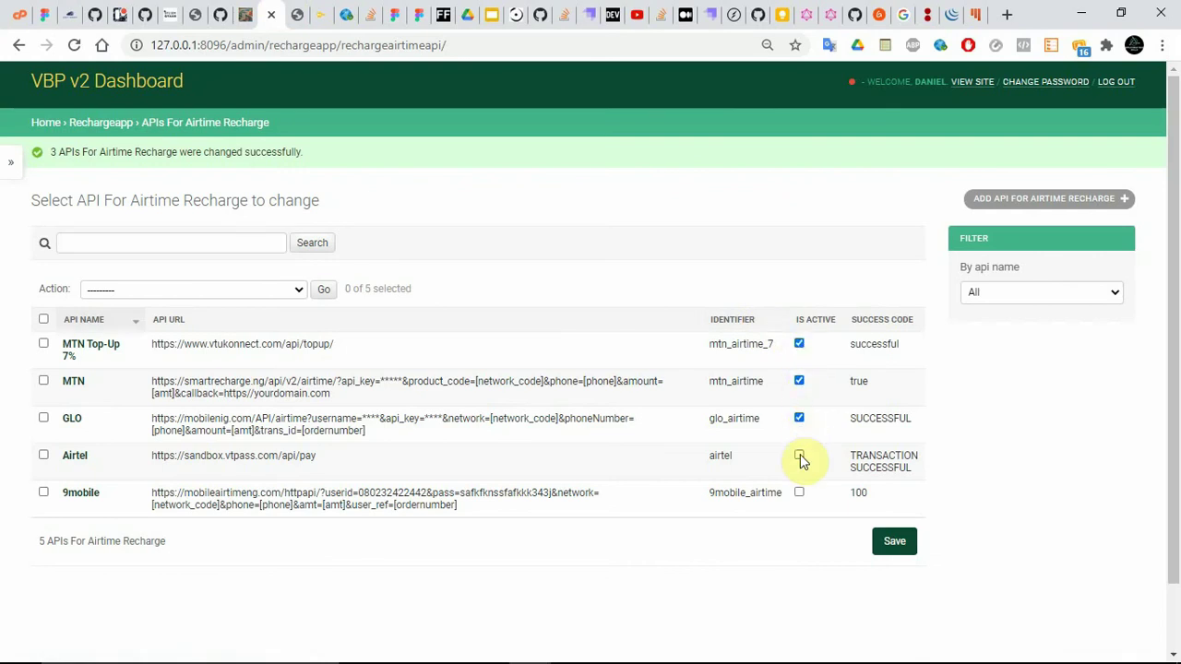
click(800, 455)
click(799, 493)
click(895, 543)
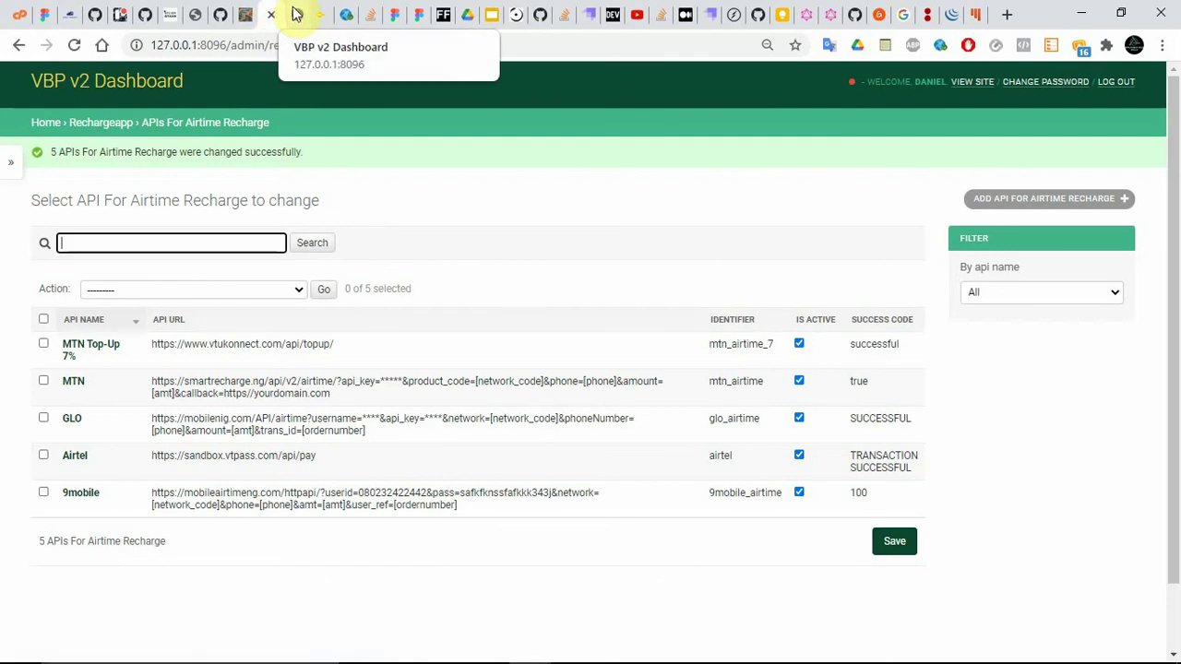
Reload the customer airtime page and open the purchase form for MTN Top-Up 7%
click(261, 14)
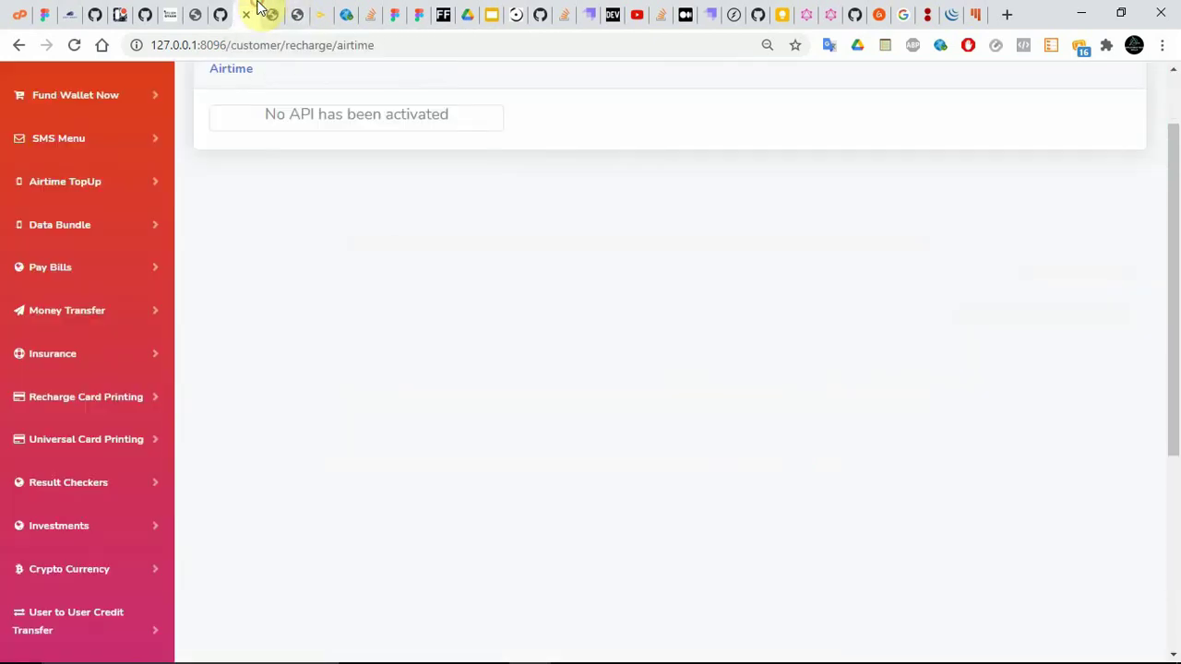
click(75, 45)
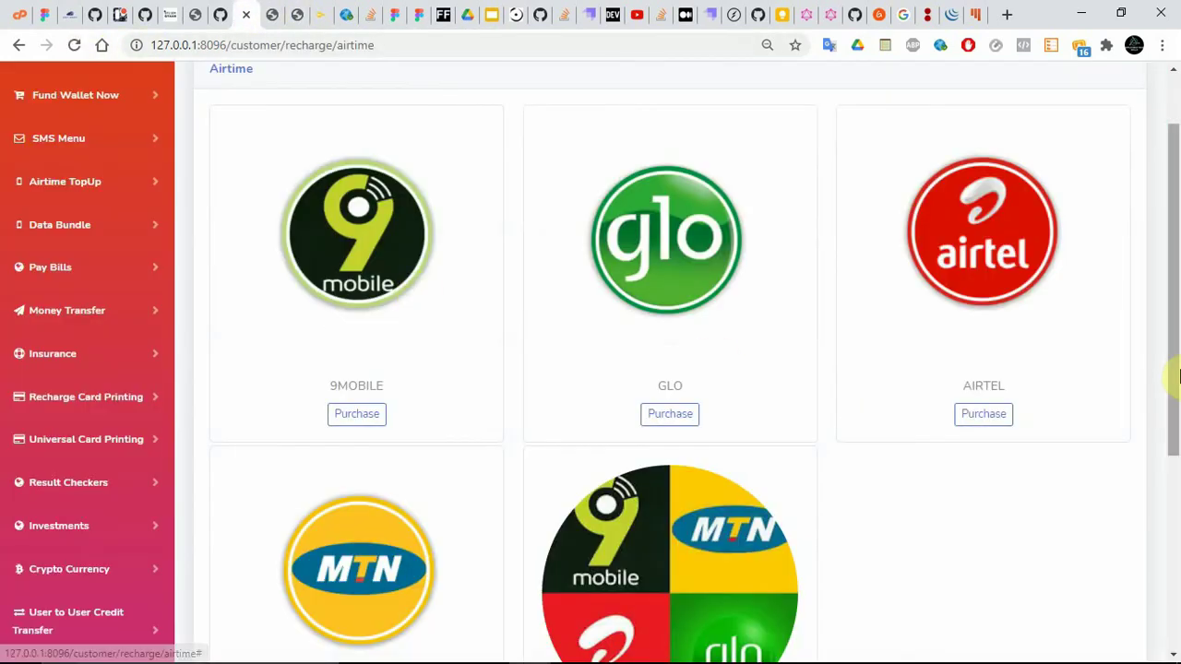
scroll(1179, 376, down, 5)
click(662, 446)
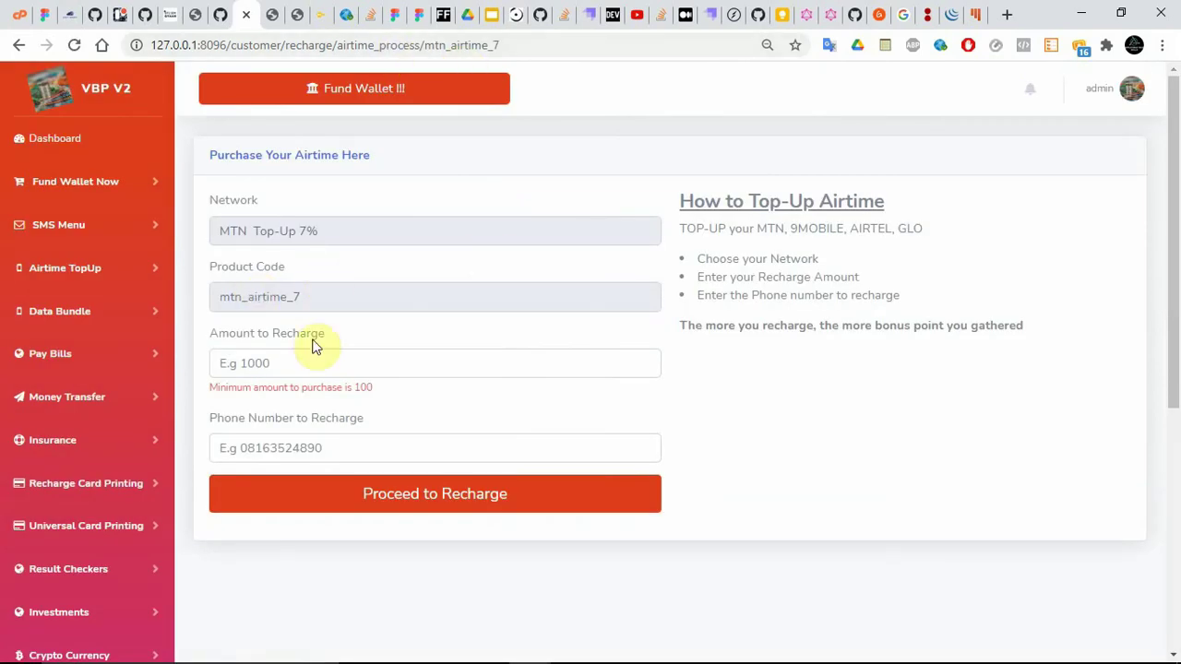
Set the recharge amount to 100, fill in the phone number to recharge and submit the airtime purchase
click(298, 369)
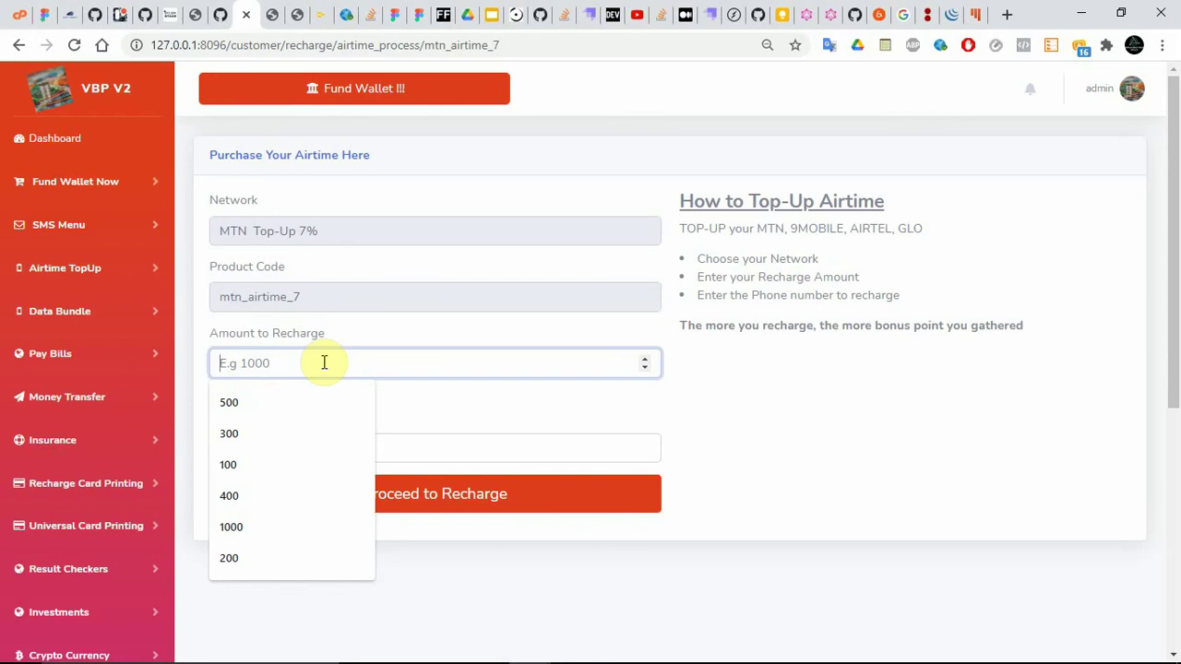
text(100)
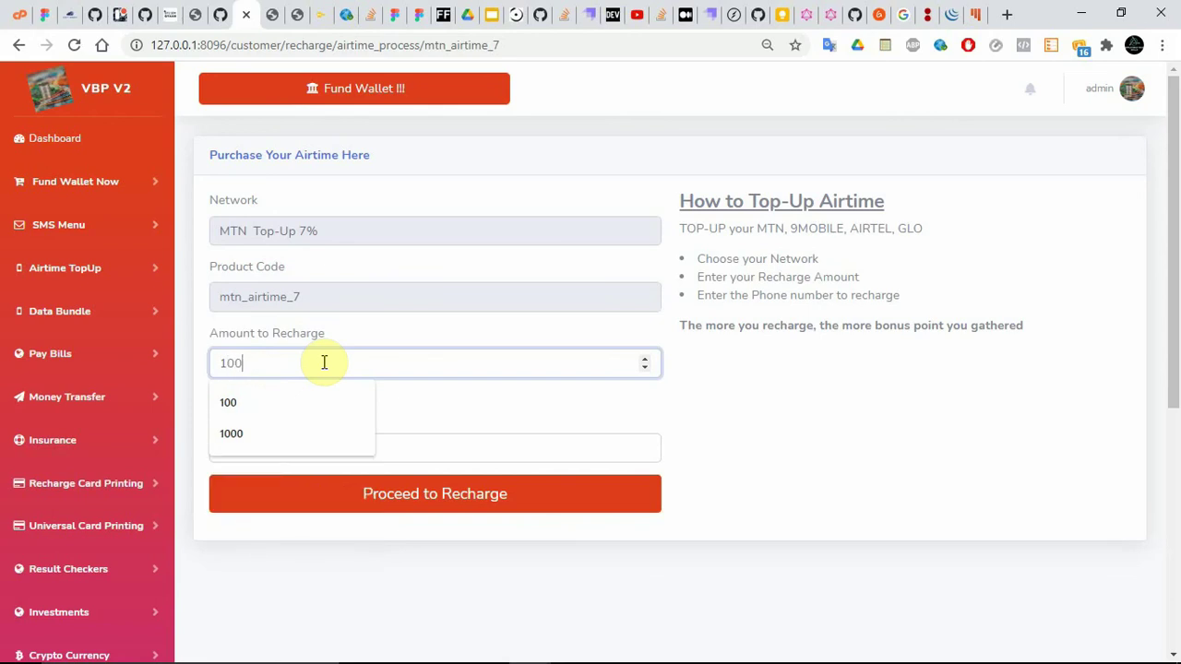
key(Tab)
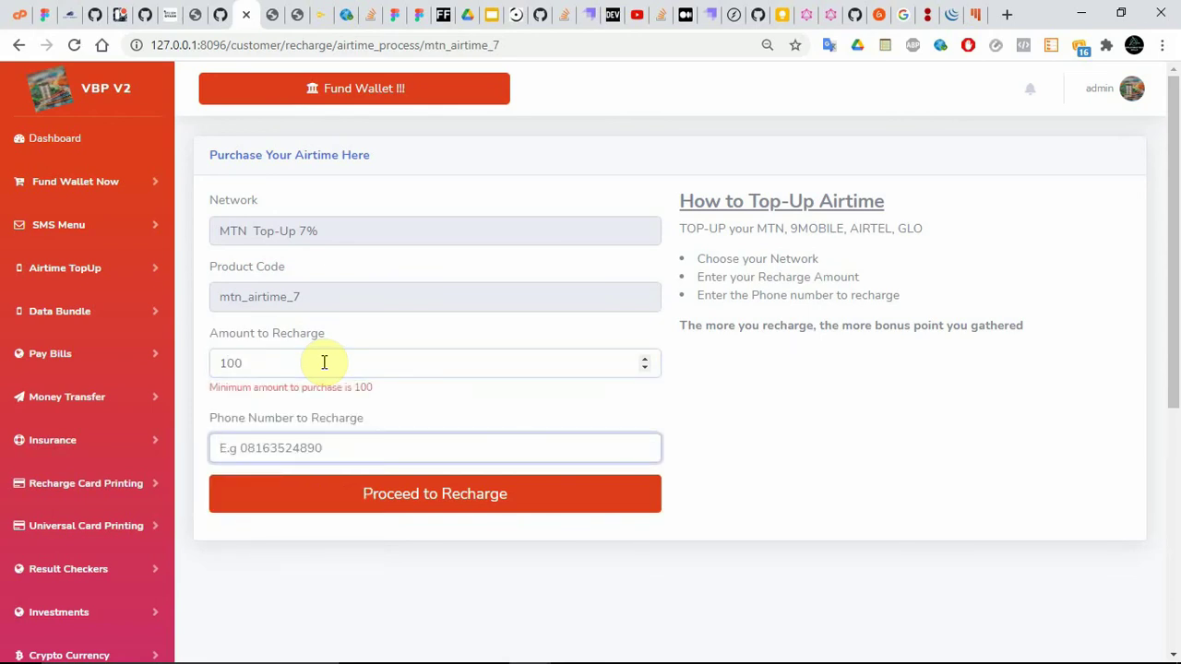
text(08)
key(F1)
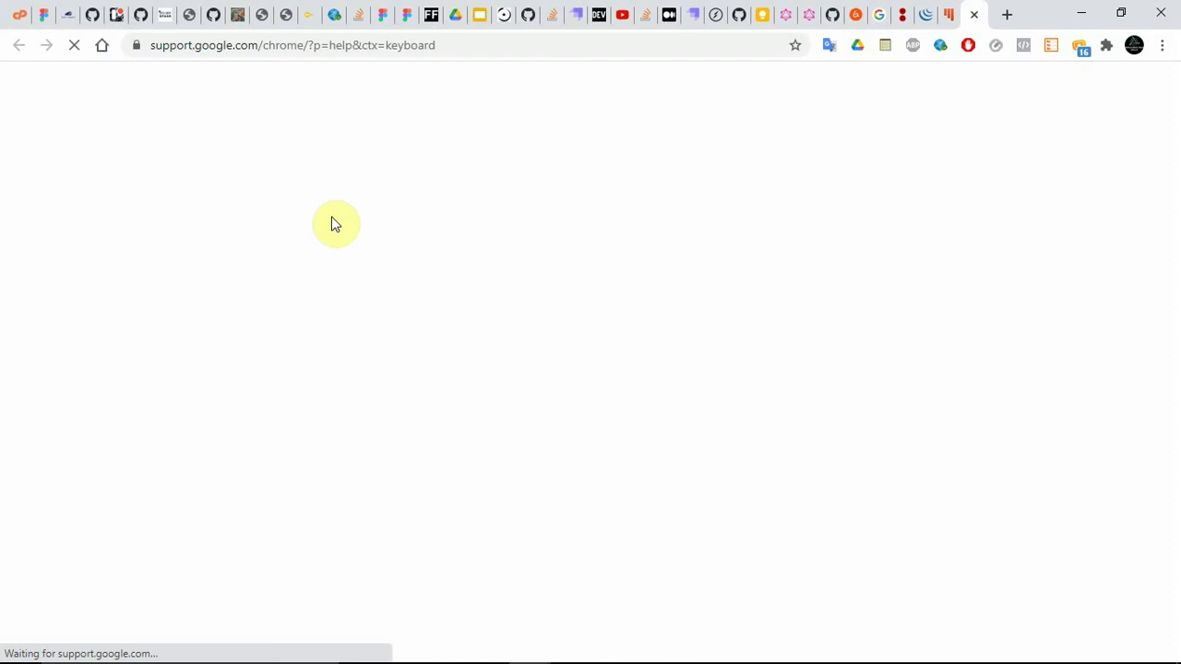
click(973, 15)
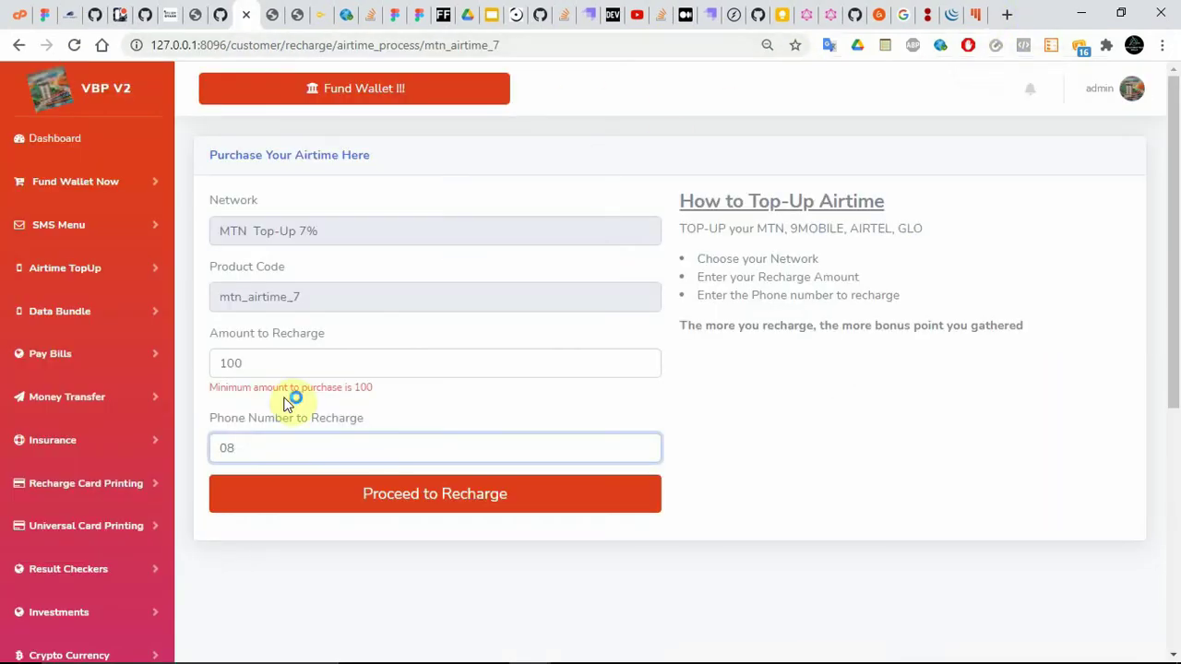
click(261, 447)
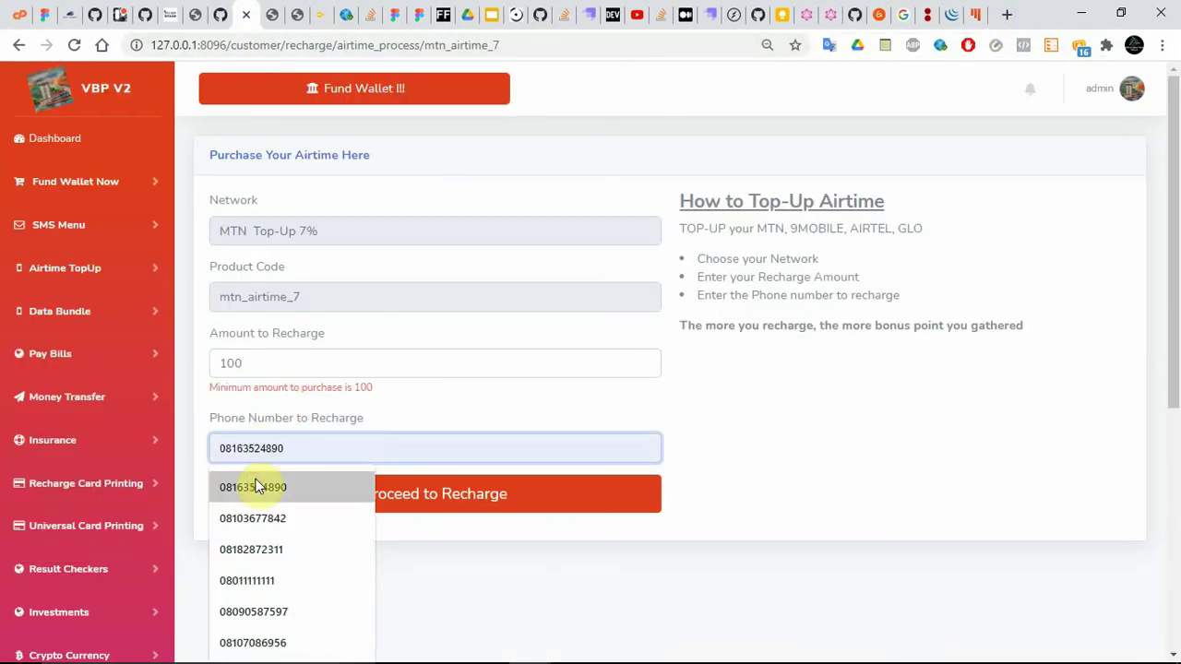
click(262, 486)
click(346, 494)
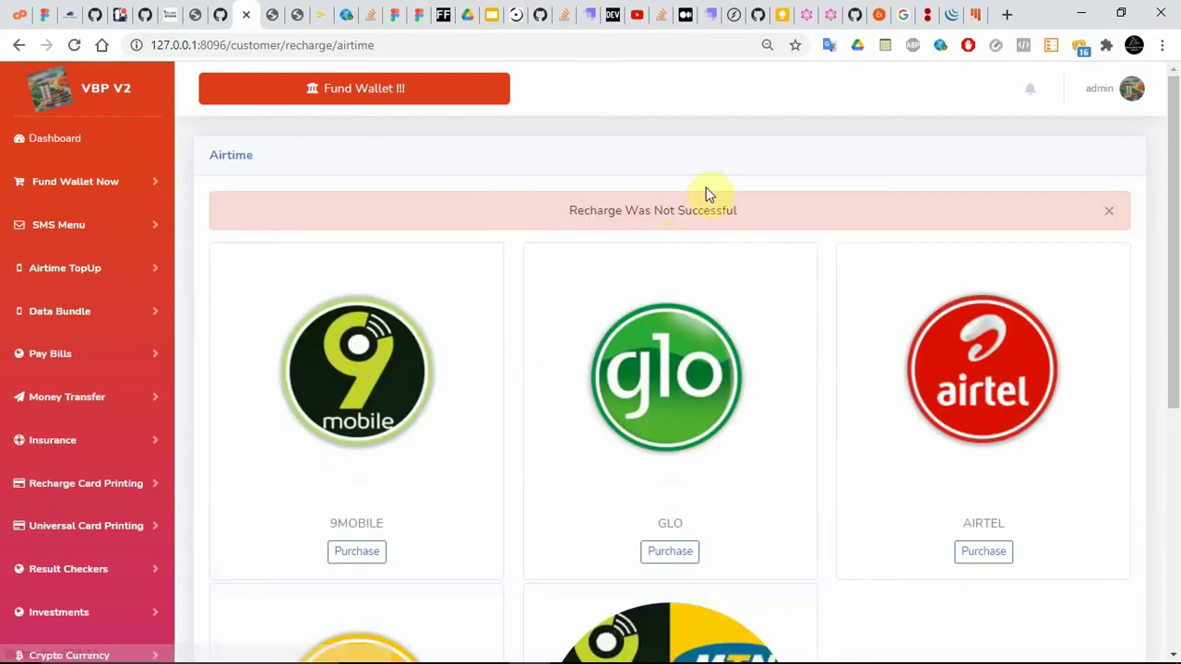
Switch to the VTUKONNECT API documentation and examine the Buy Data endpoint's URL, headers and request body
click(319, 13)
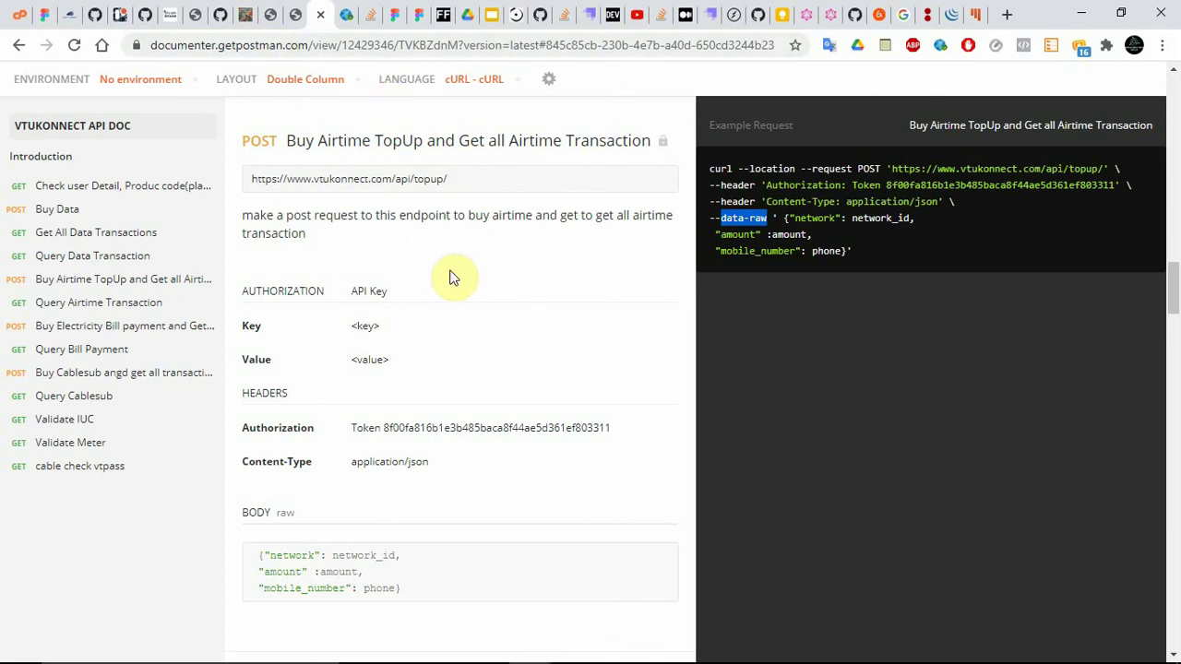
click(57, 210)
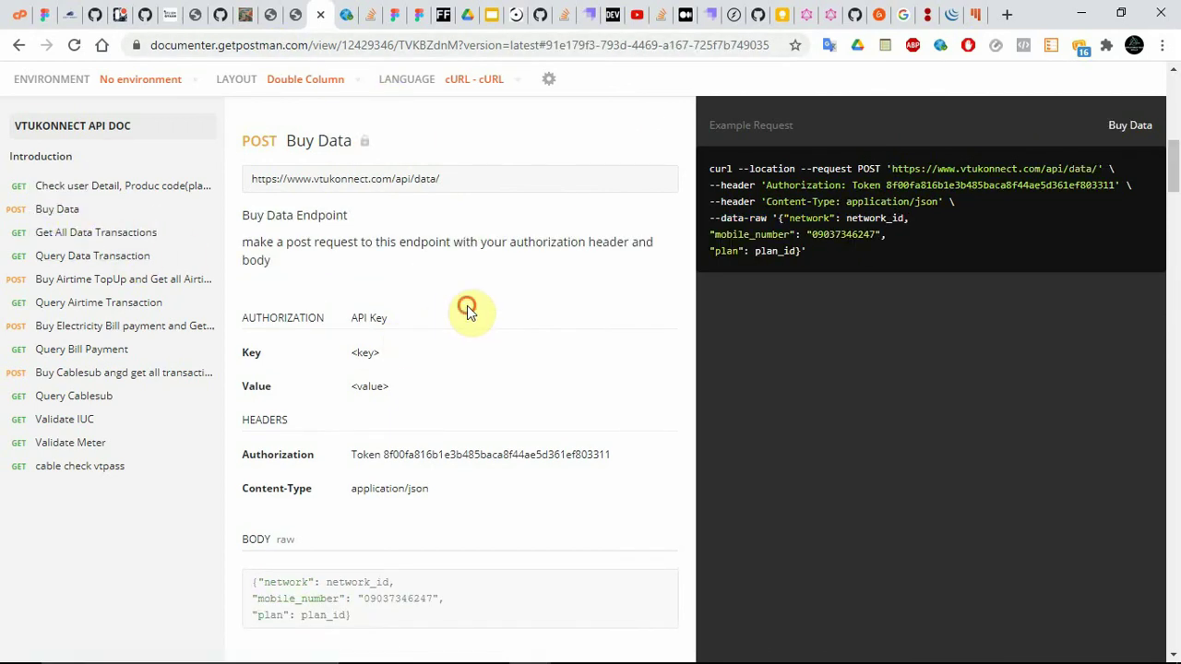
scroll(467, 313, down, 1)
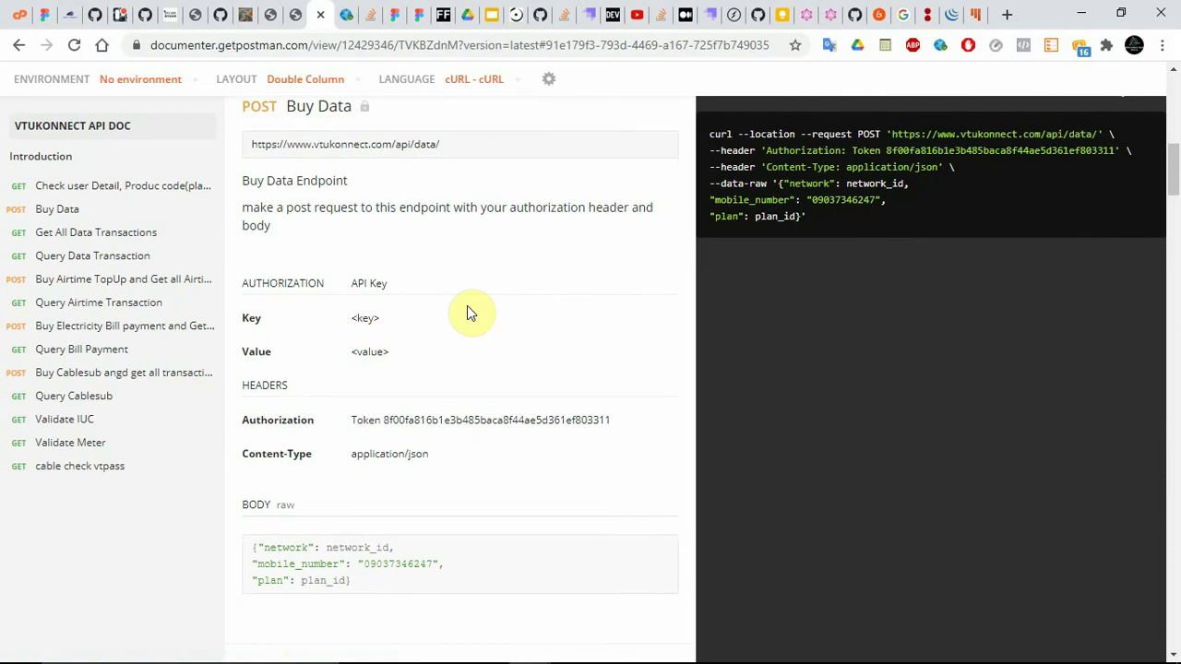